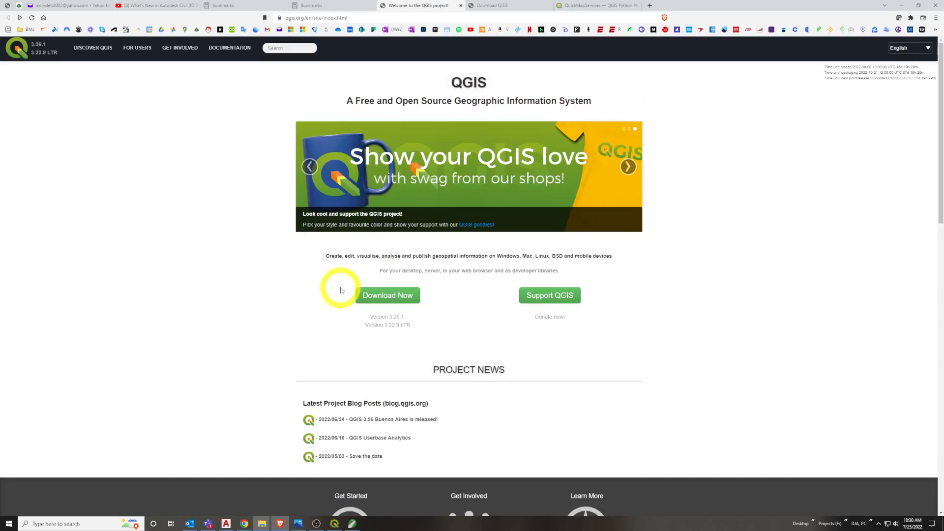
Review the QGIS home page and the Windows installers offered on its download page
{"action": "left_click", "coordinate": [378, 298]}
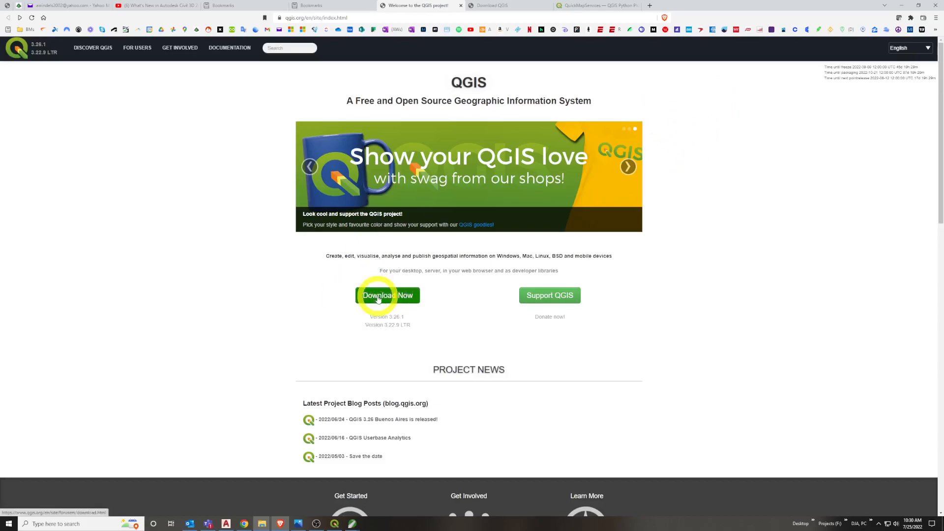
{"action": "left_click", "coordinate": [9, 524]}
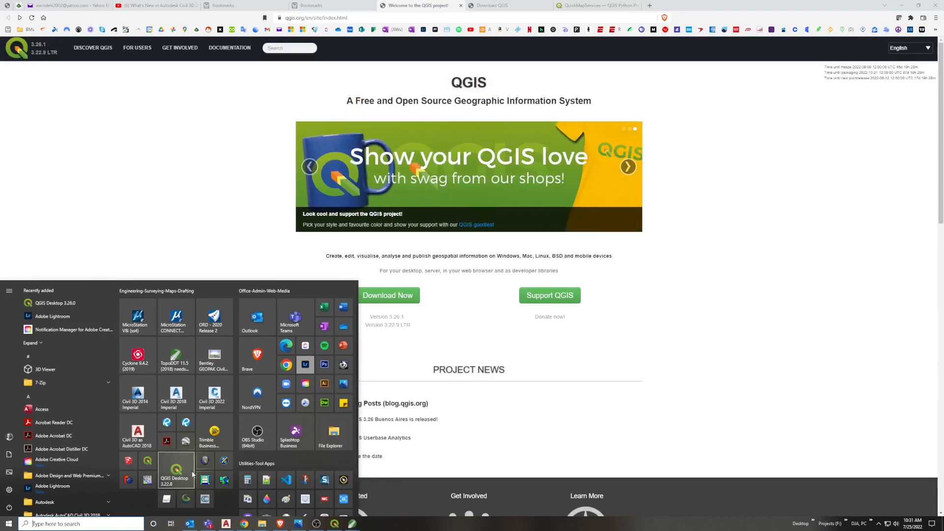
{"action": "left_click", "coordinate": [466, 316]}
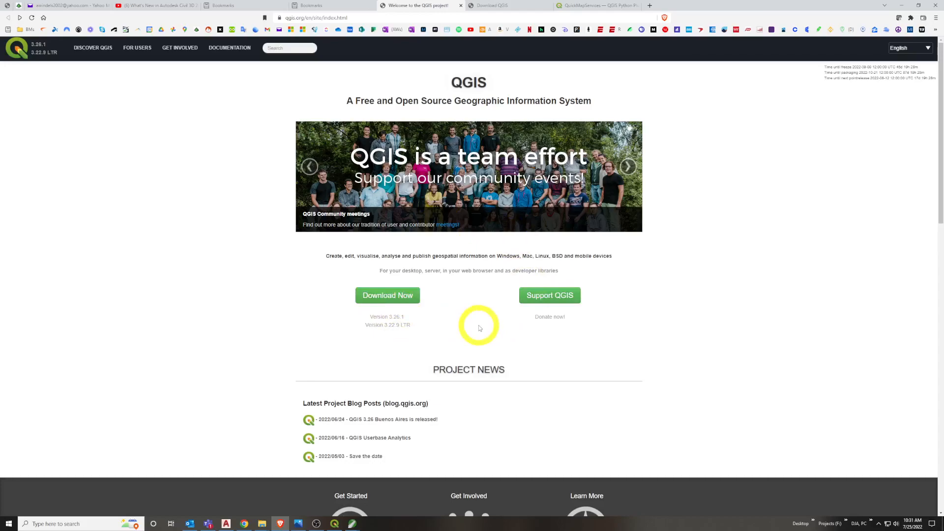
{"action": "left_click", "coordinate": [503, 5]}
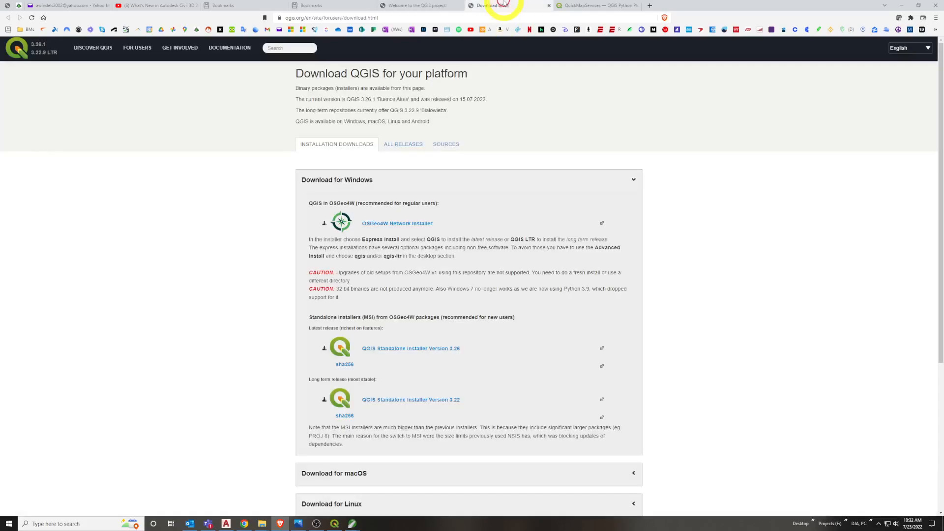
{"action": "left_click", "coordinate": [443, 5]}
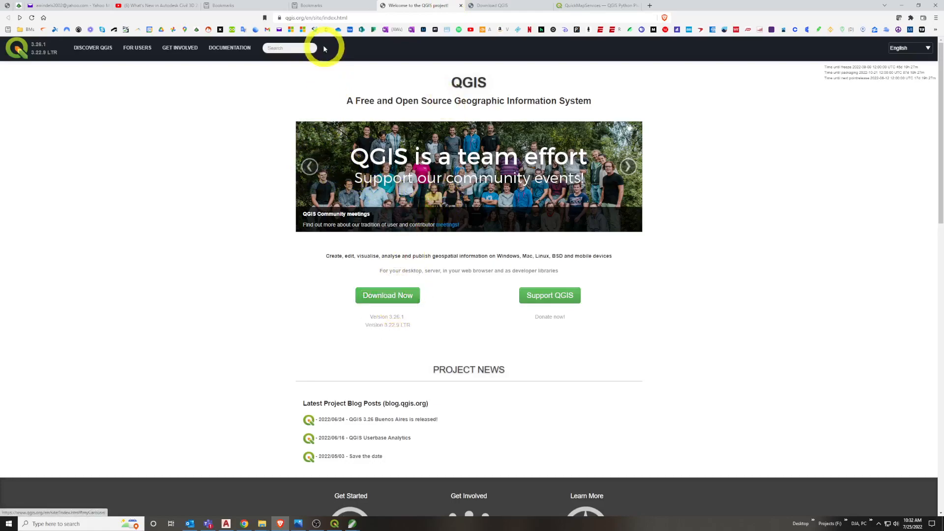
{"action": "left_click", "coordinate": [505, 4]}
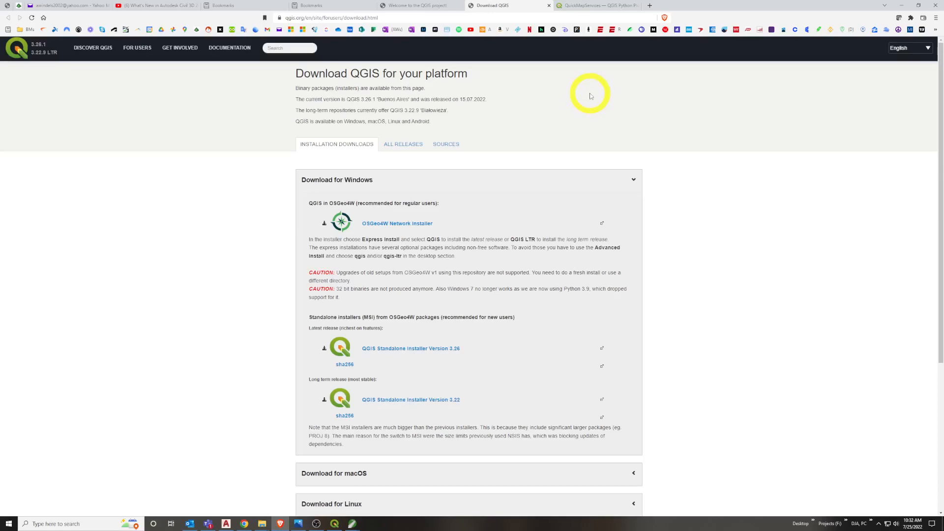
View the list of released versions of the QuickMapServices plugin in the QGIS Python Plugins Repository
{"action": "left_click", "coordinate": [595, 6]}
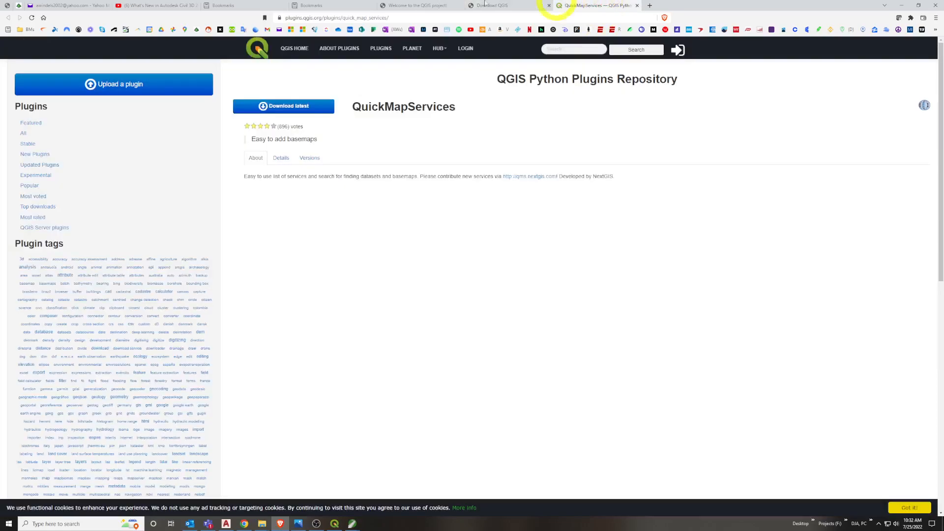
{"action": "left_click", "coordinate": [331, 18]}
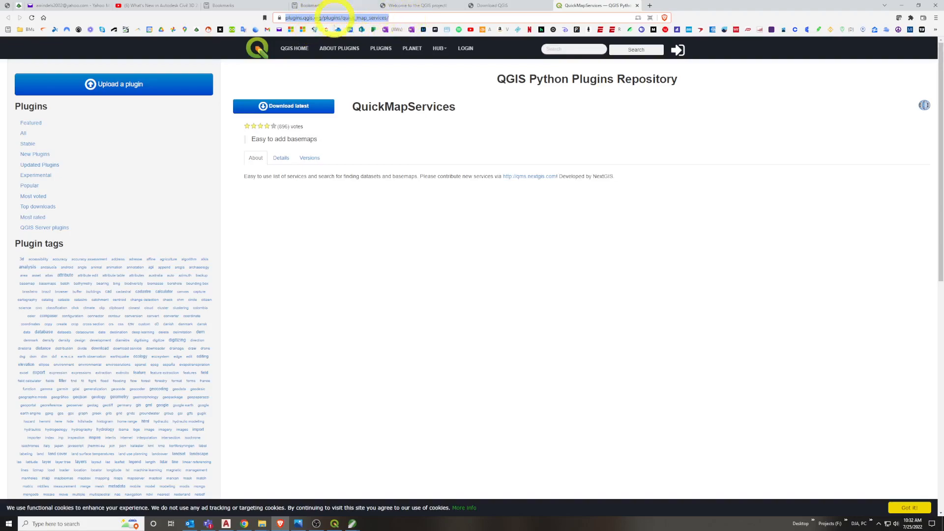
{"action": "left_click", "coordinate": [305, 158]}
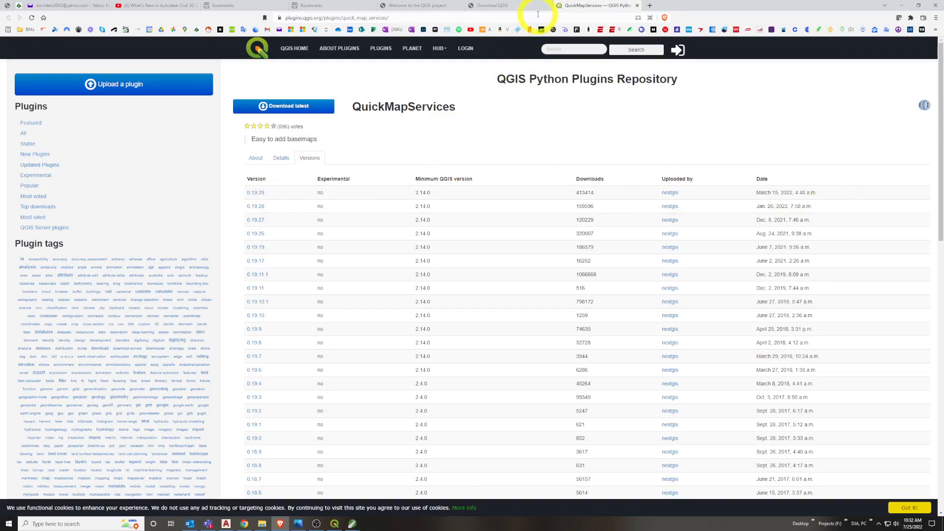
Switch to QGIS and consult the QGis_Installing_QuickMapServices_Plugin.jpg image showing how to install the plugin from a ZIP file
{"action": "left_click", "coordinate": [900, 4]}
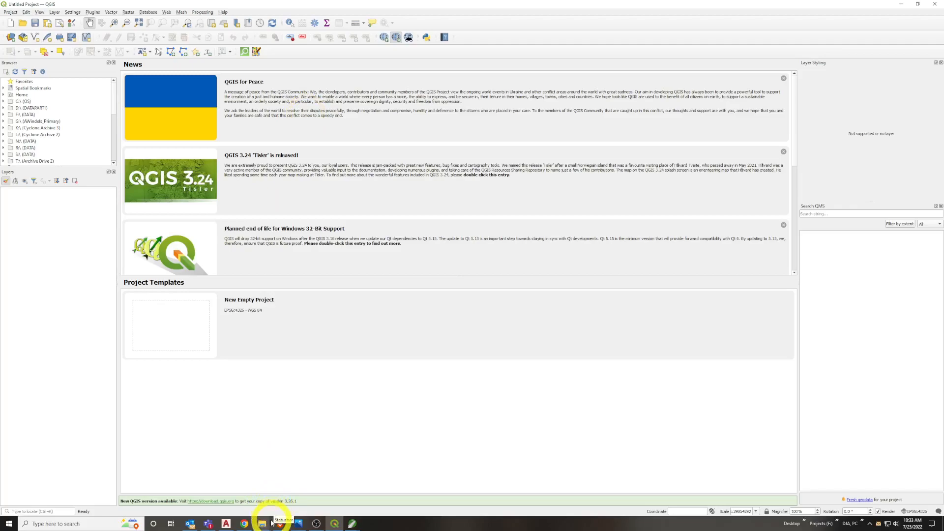
{"action": "mouse_move", "coordinate": [272, 523]}
{"action": "left_click", "coordinate": [232, 493]}
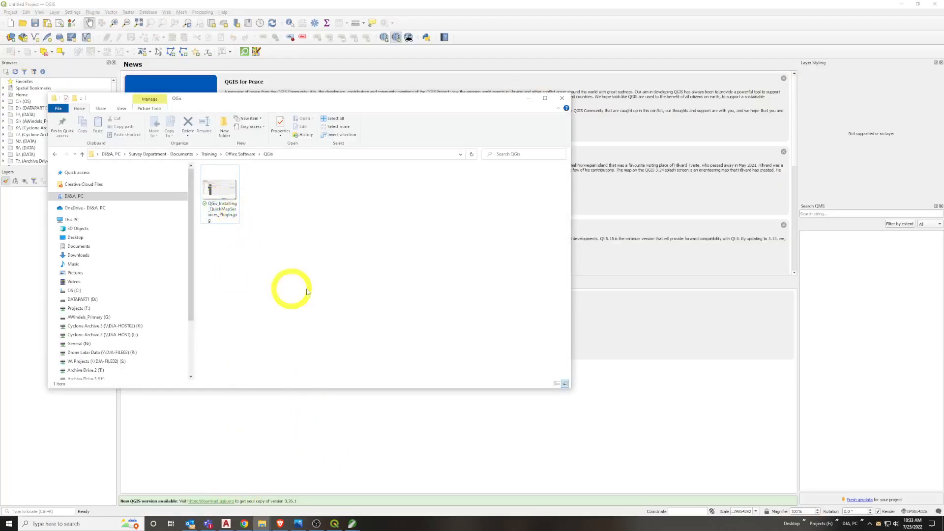
{"action": "left_click", "coordinate": [528, 98]}
{"action": "left_click", "coordinate": [298, 524]}
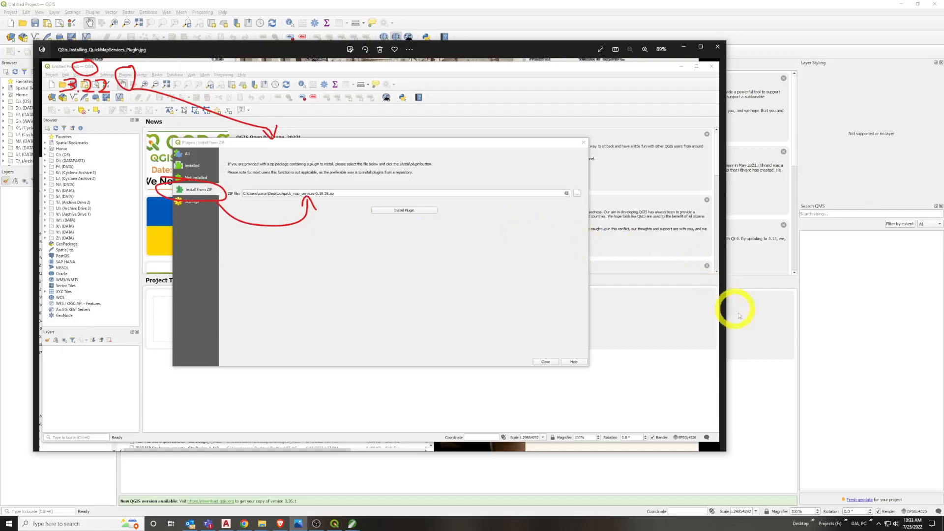
{"action": "left_click", "coordinate": [763, 373]}
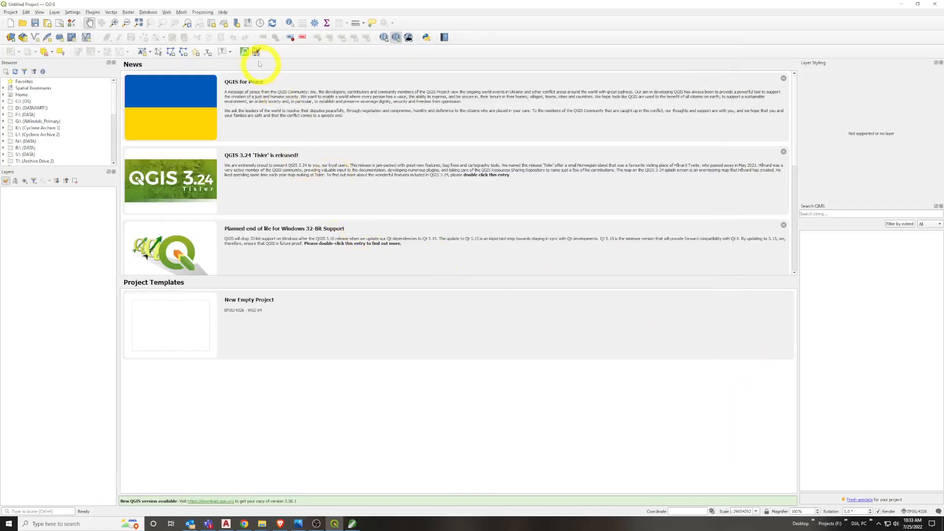
Review the plugin manager's list of all plugins, then close it
{"action": "left_click", "coordinate": [148, 12]}
{"action": "mouse_move", "coordinate": [95, 12]}
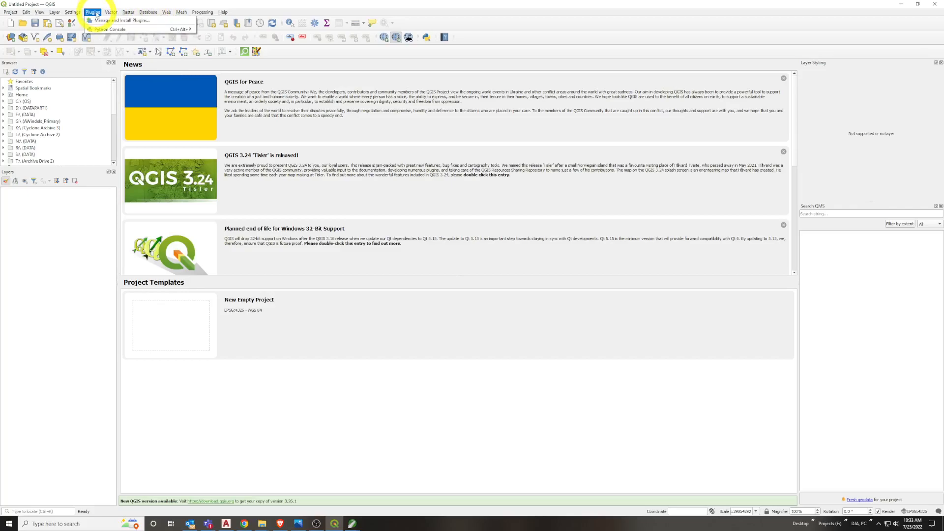
{"action": "left_click", "coordinate": [114, 21]}
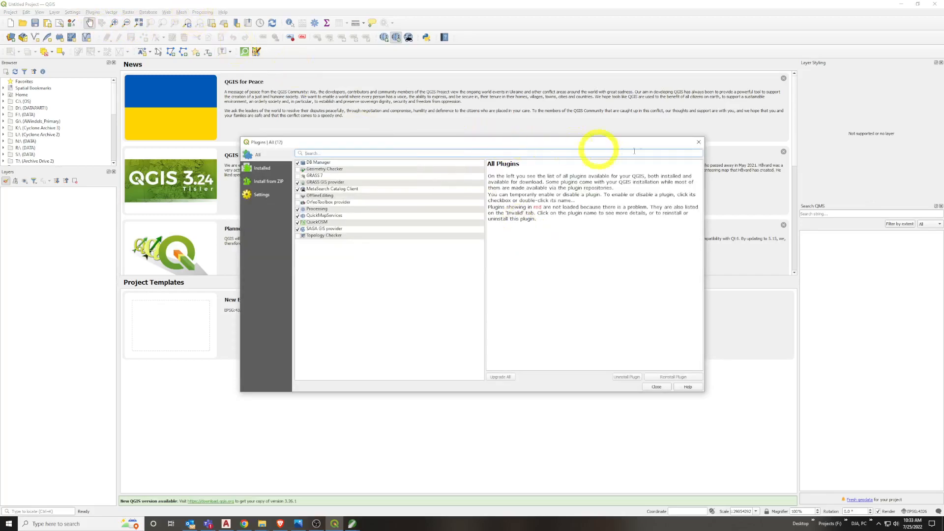
{"action": "left_click", "coordinate": [699, 142]}
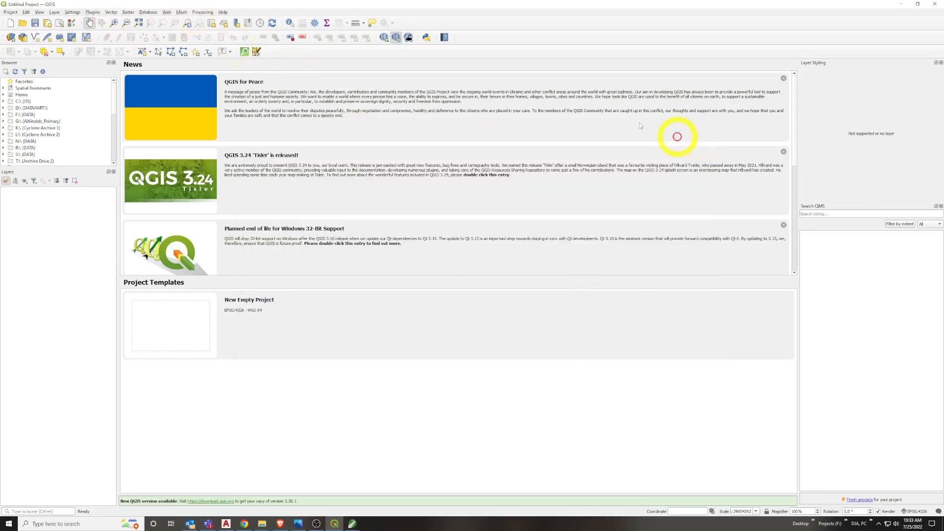
Browse the QuickMapServices basemap providers, including Bing, USGS and Google with its Google Satellite option
{"action": "left_click", "coordinate": [206, 13]}
{"action": "mouse_move", "coordinate": [167, 14]}
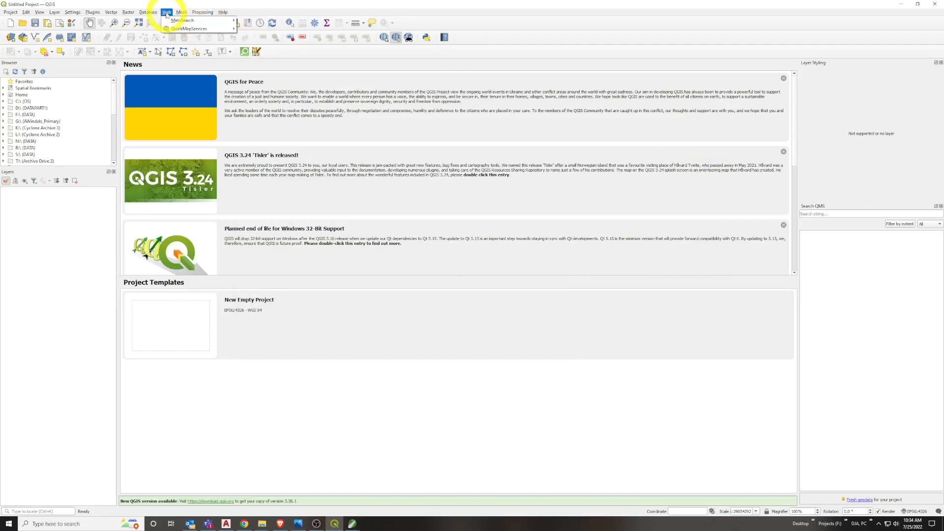
{"action": "mouse_move", "coordinate": [178, 29]}
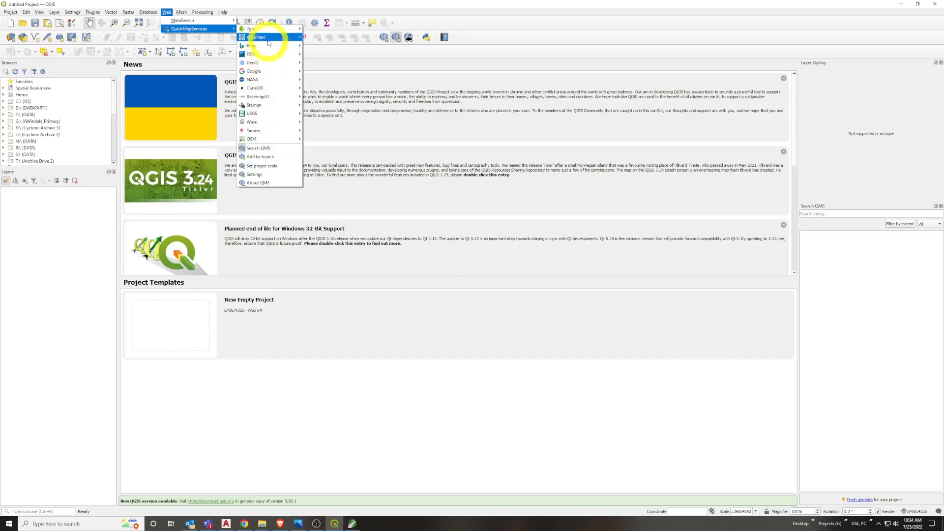
{"action": "mouse_move", "coordinate": [284, 47]}
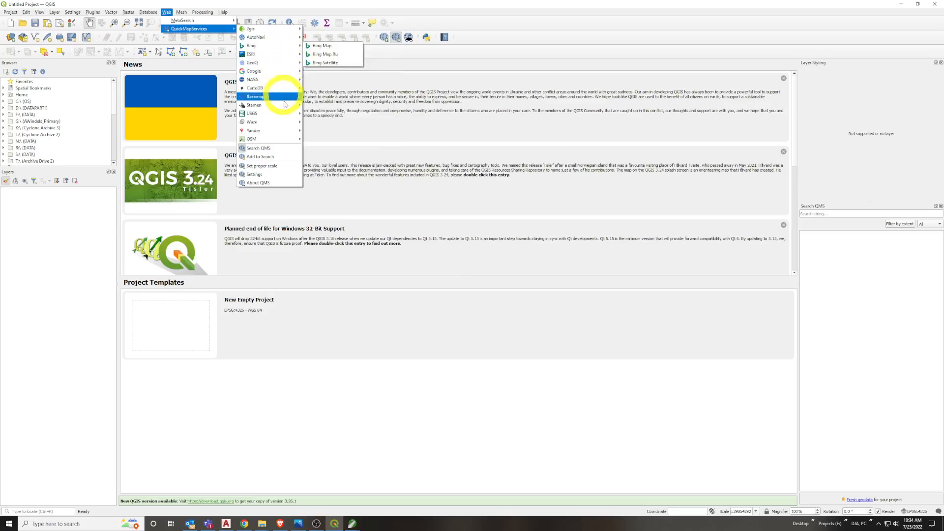
{"action": "mouse_move", "coordinate": [288, 114]}
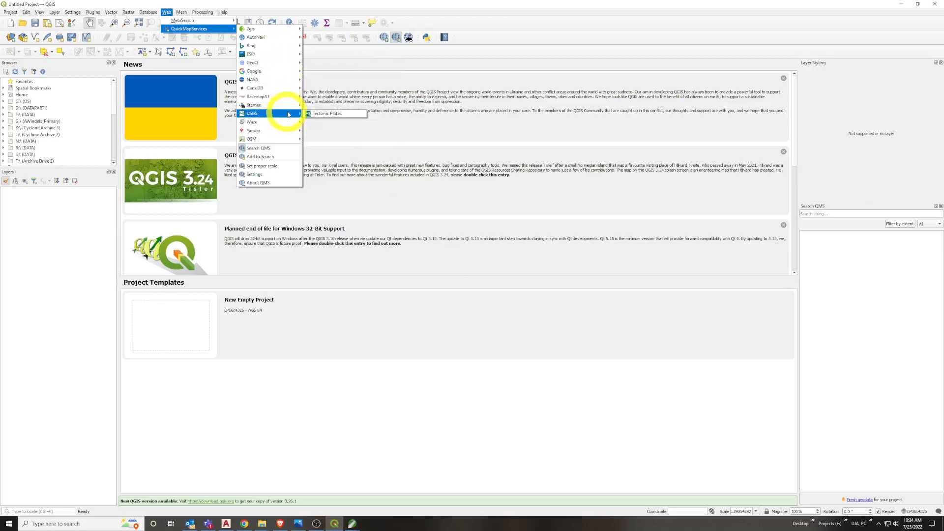
{"action": "mouse_move", "coordinate": [278, 72]}
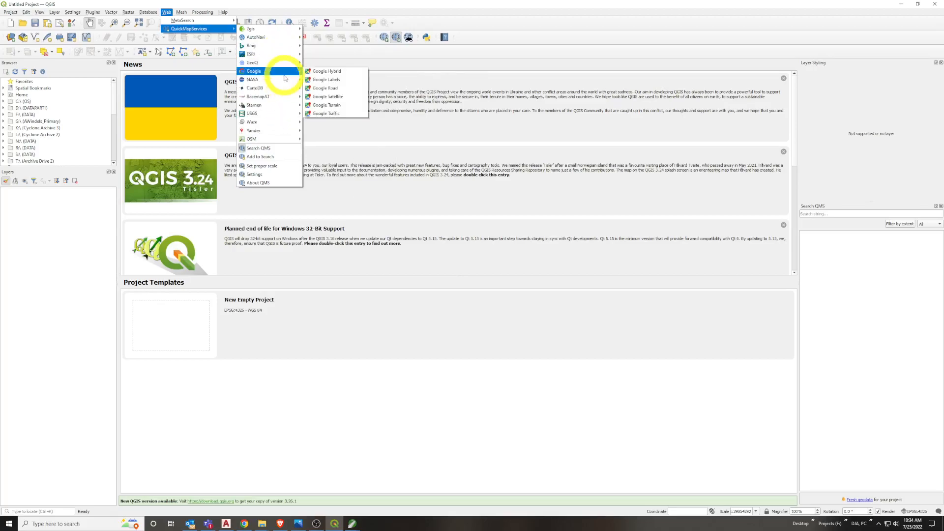
{"action": "left_click", "coordinate": [337, 97]}
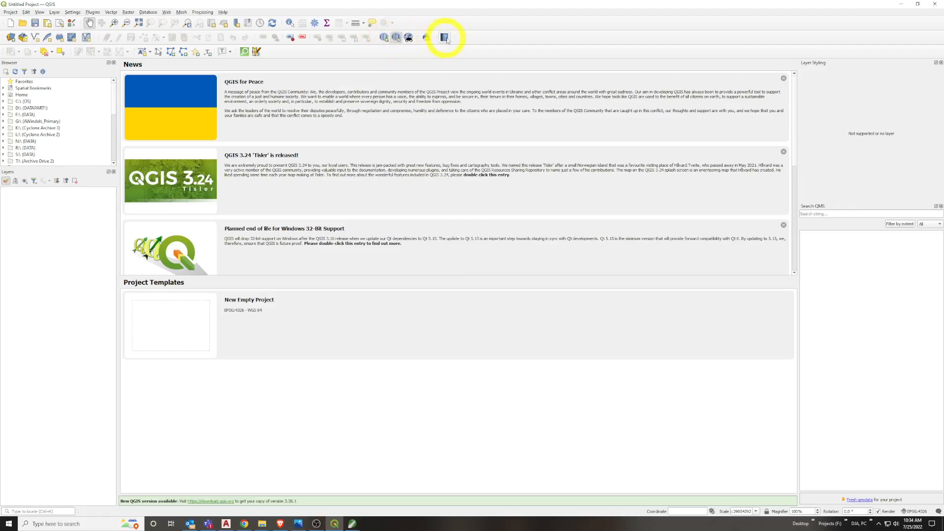
Check the available panels and toolbars and the QuickMapServices provider list offered by the Web toolbar
{"action": "right_click", "coordinate": [385, 37]}
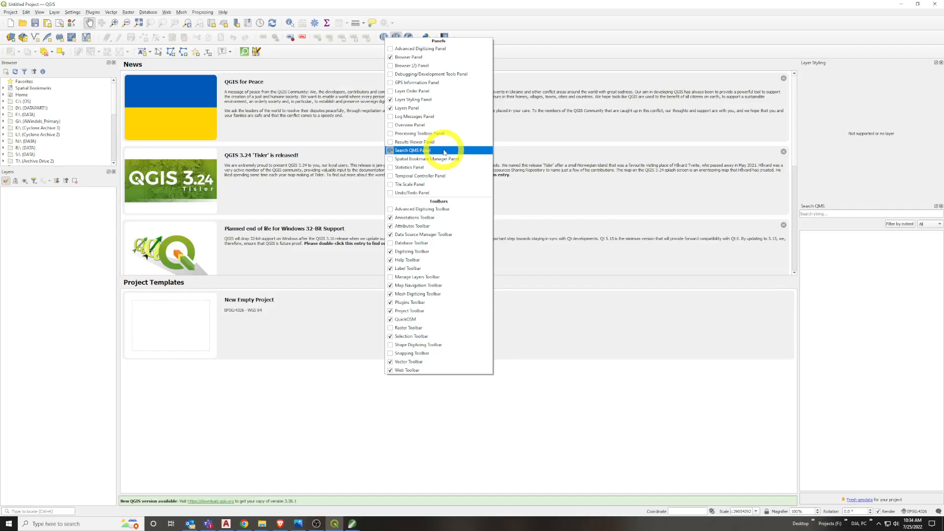
{"action": "key", "text": "Escape"}
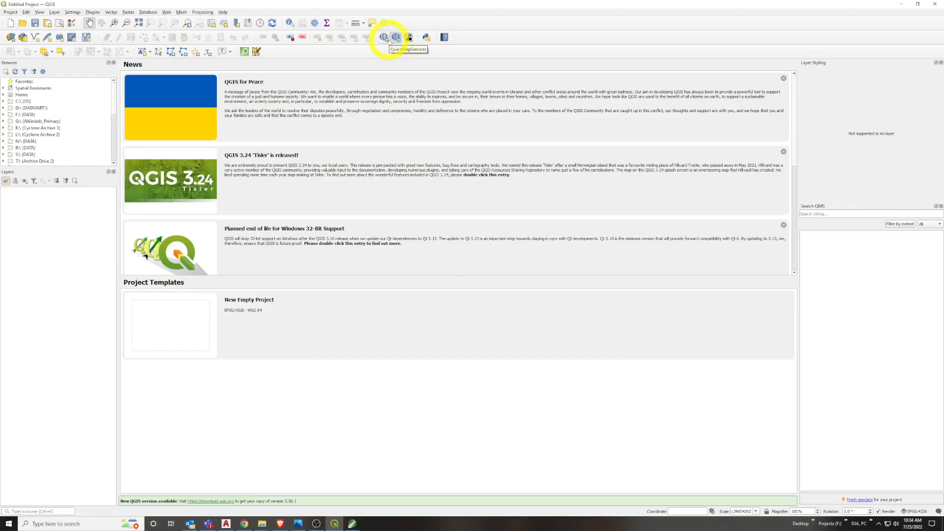
{"action": "left_click", "coordinate": [385, 37]}
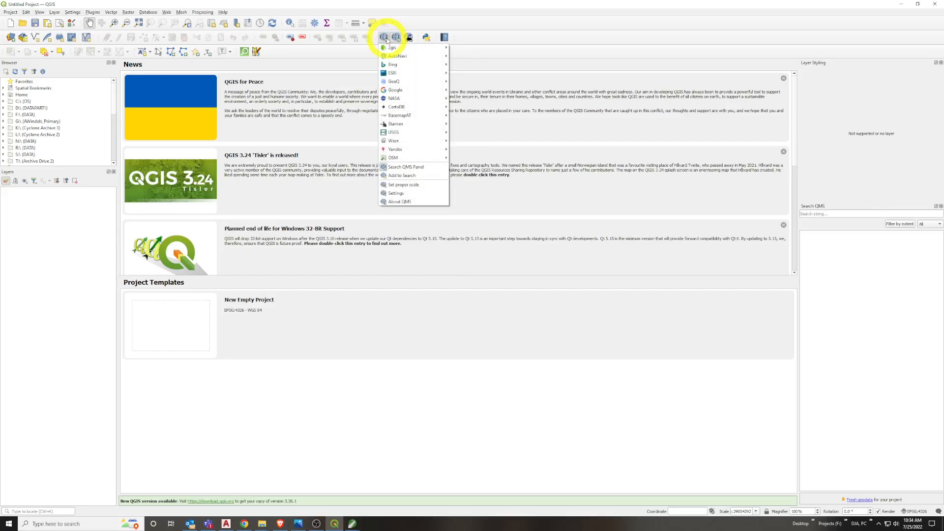
Create a new empty project
{"action": "left_click", "coordinate": [10, 12]}
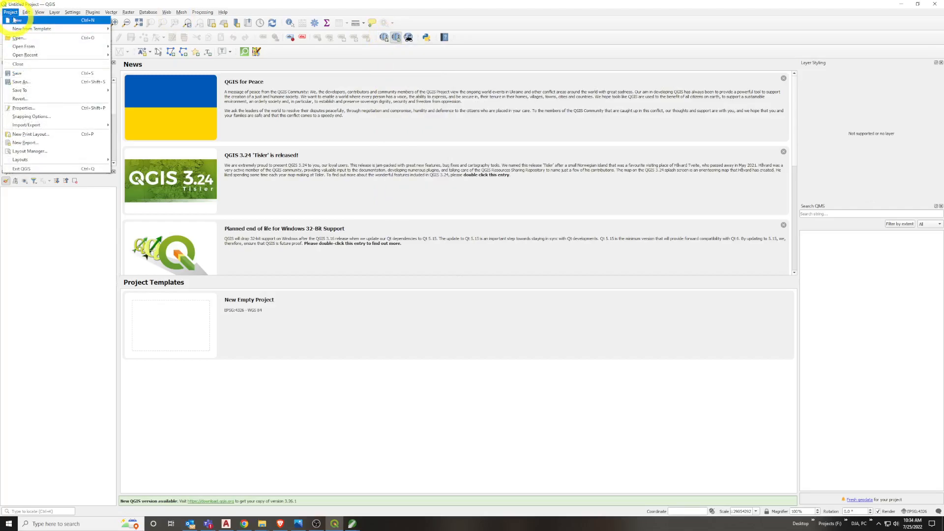
{"action": "left_click", "coordinate": [12, 21]}
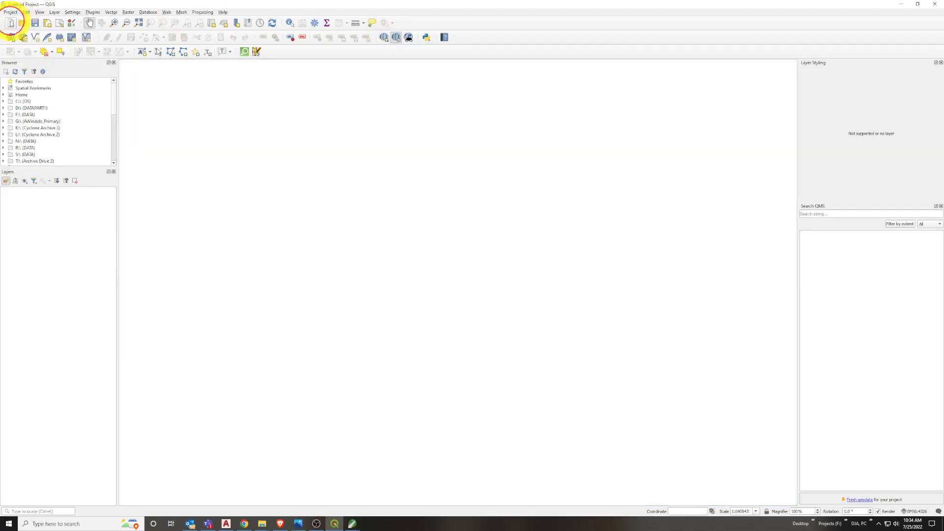
{"action": "left_click_drag", "start_coordinate": [208, 237], "coordinate": [229, 239]}
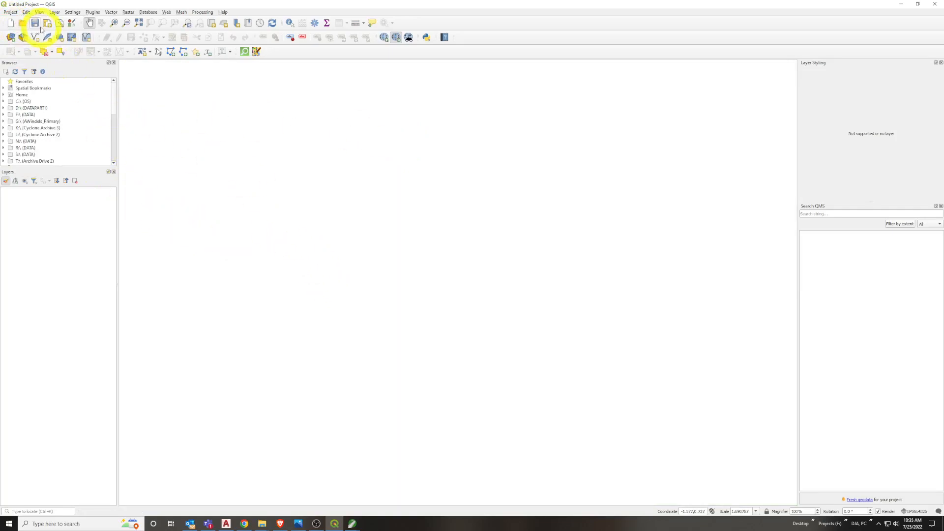
Set the project's coordinate reference system to NAD_1983_2011_StatePlane_Montana_FIPS_2500_Ft_Intl, filtering the list by 2500
{"action": "left_click", "coordinate": [11, 12]}
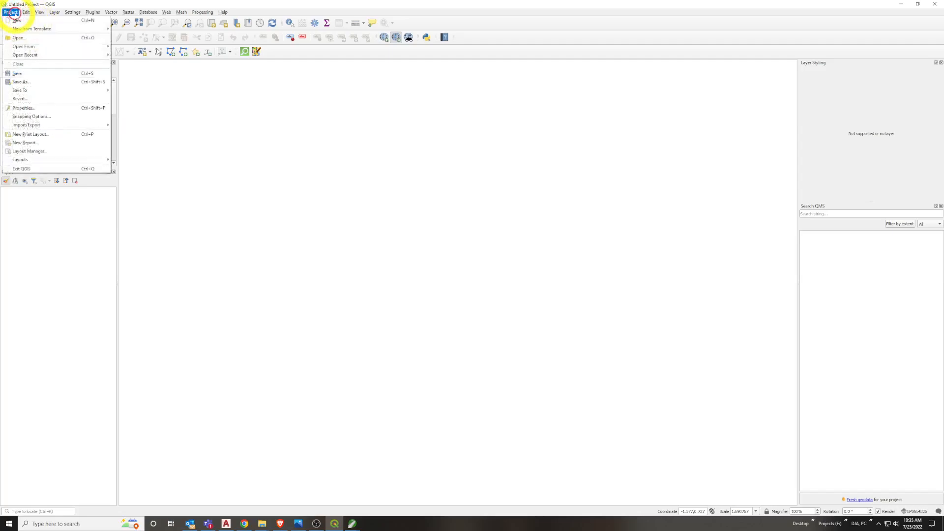
{"action": "left_click", "coordinate": [43, 108]}
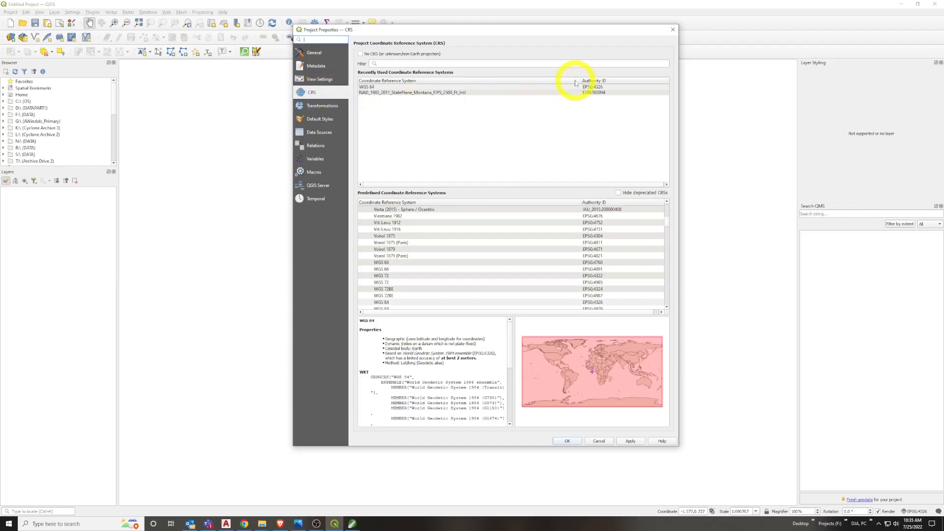
{"action": "left_click", "coordinate": [414, 93]}
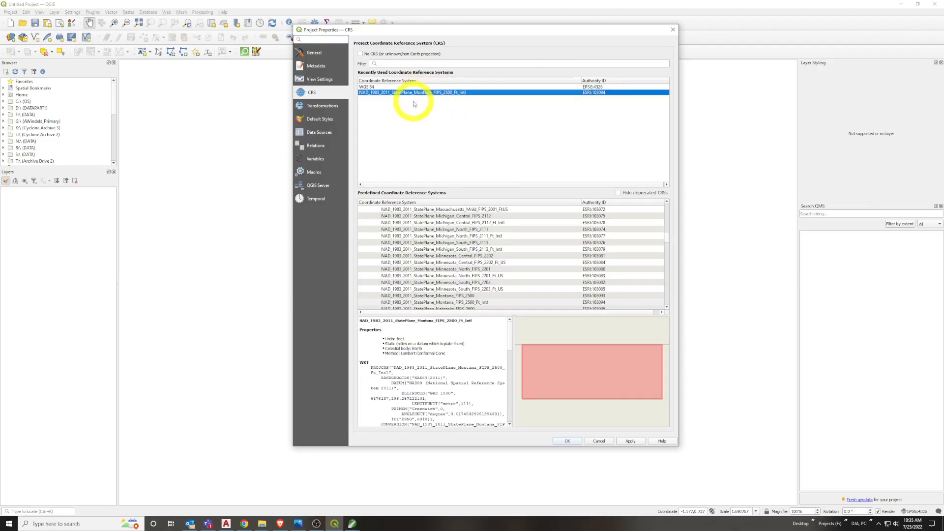
{"action": "left_click_drag", "start_coordinate": [460, 29], "coordinate": [452, 33]}
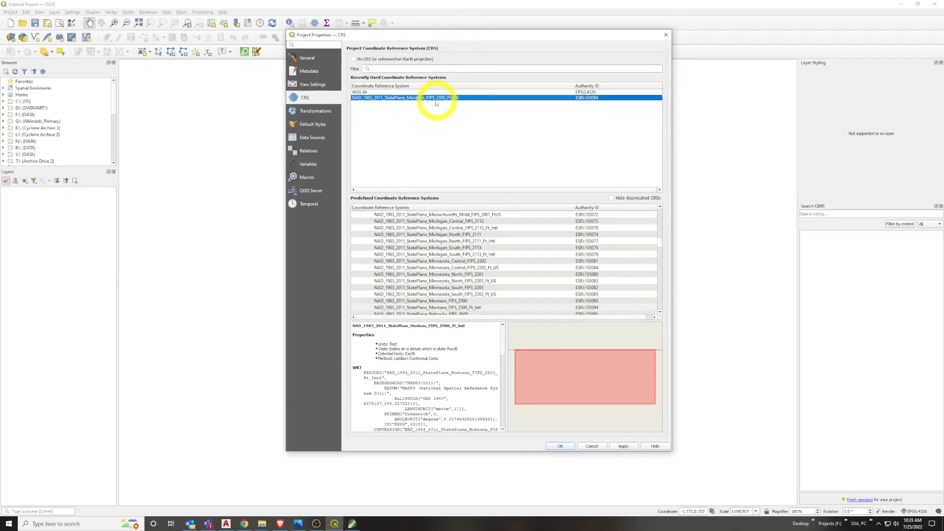
{"action": "left_click", "coordinate": [443, 70]}
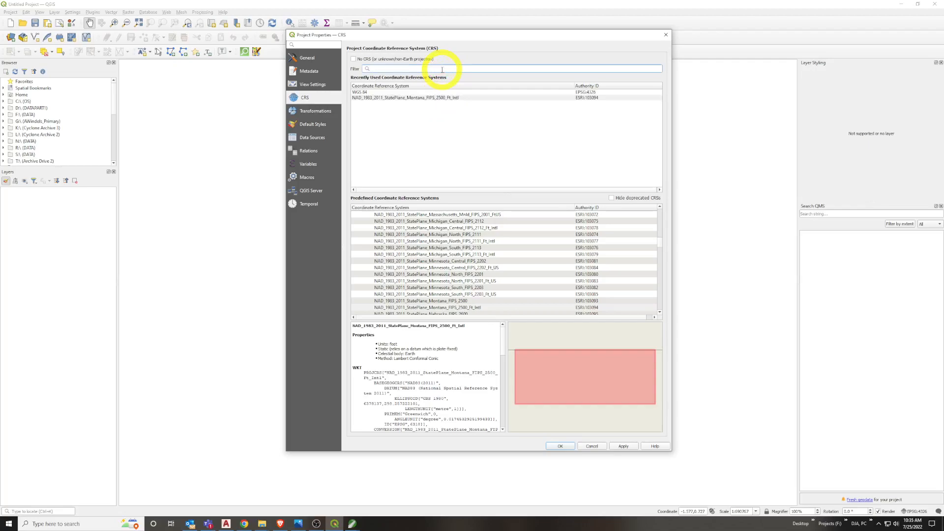
{"action": "type", "text": "2500"}
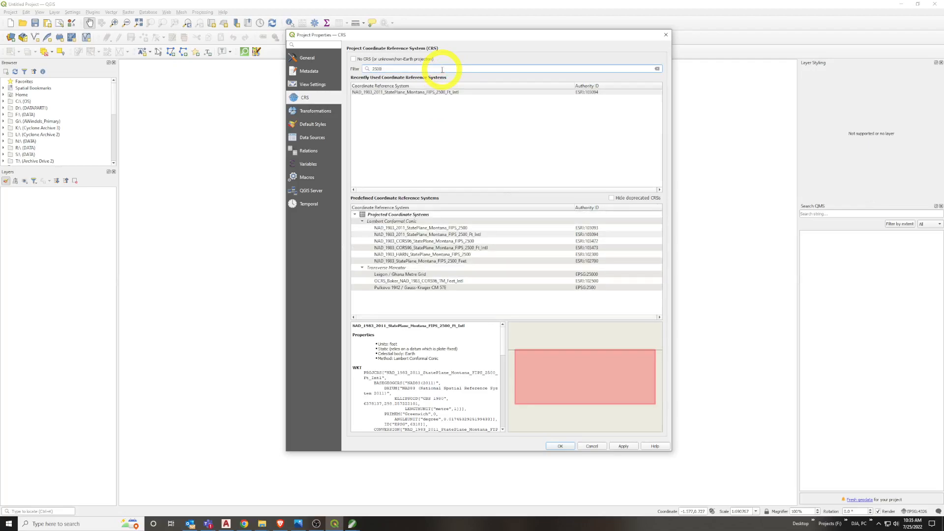
{"action": "key", "text": "Return"}
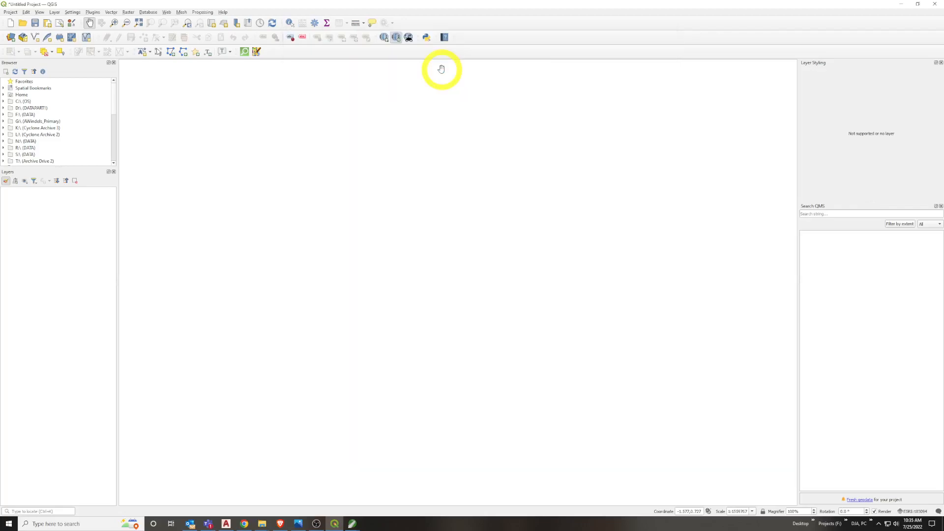
Review the project's coordinate reference system options, filtering the predefined list by 2500 and by montana
{"action": "left_click", "coordinate": [10, 12]}
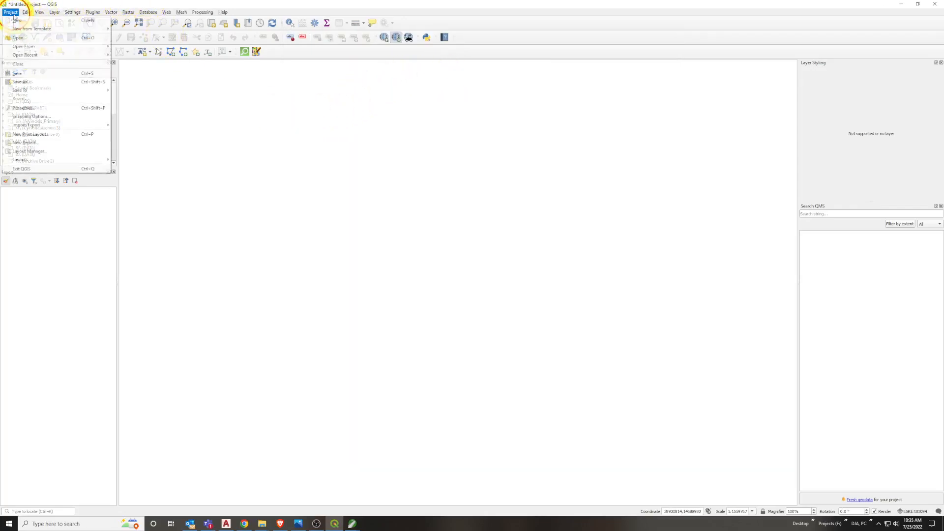
{"action": "left_click", "coordinate": [23, 109]}
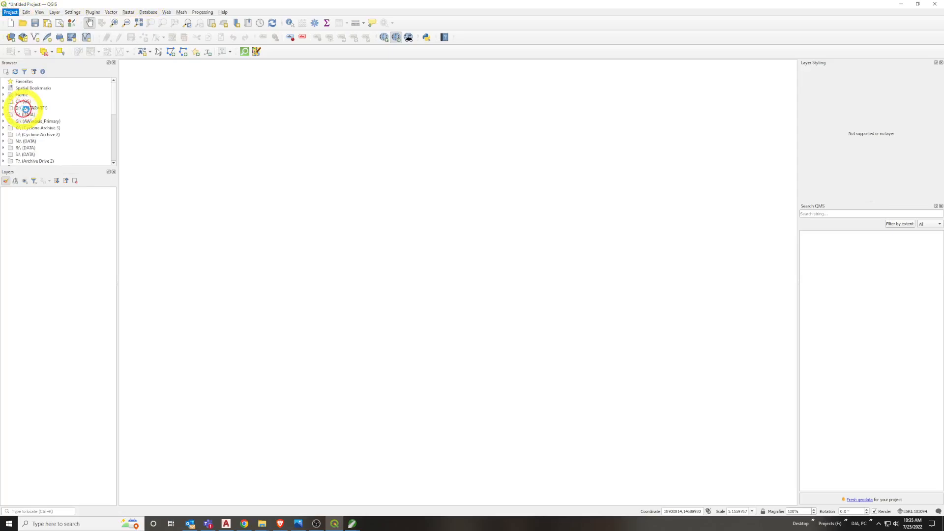
{"action": "left_click", "coordinate": [452, 68]}
{"action": "type", "text": "2500"}
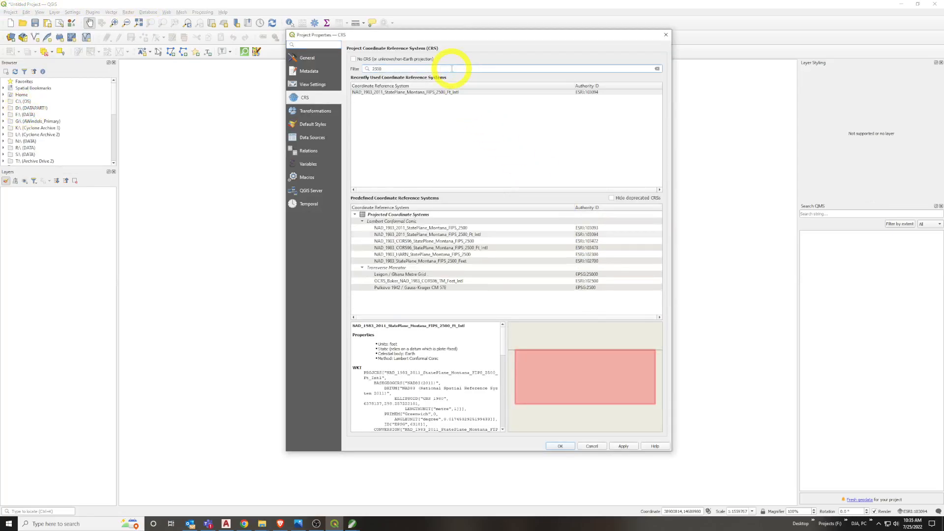
{"action": "double_click", "coordinate": [394, 69]}
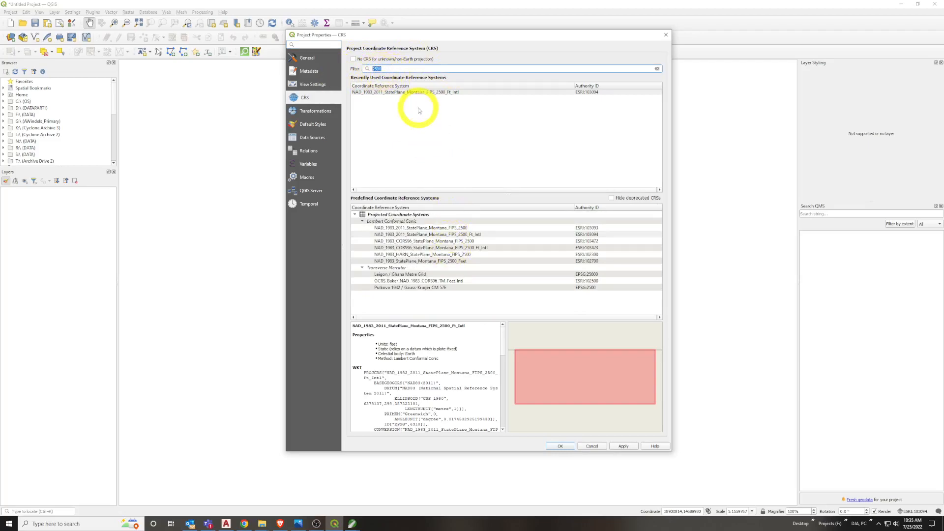
{"action": "type", "text": "montana"}
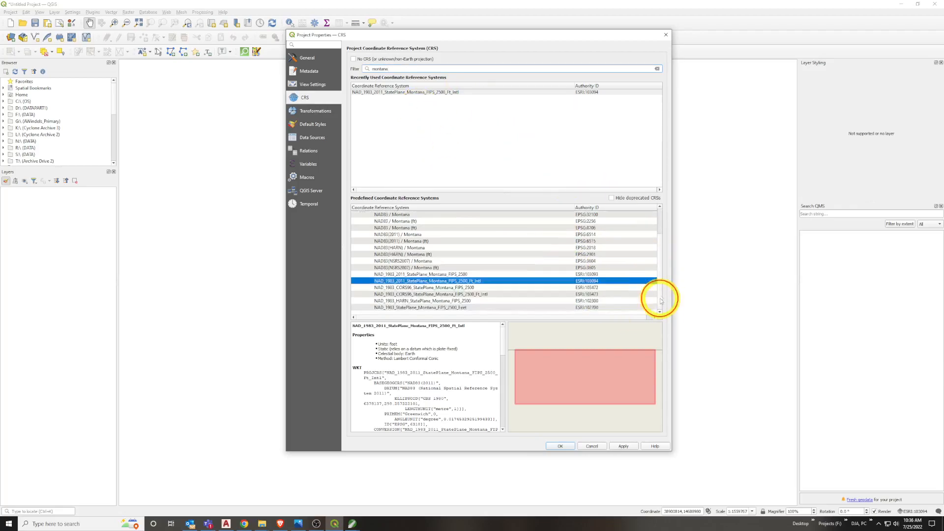
{"action": "double_click", "coordinate": [365, 70]}
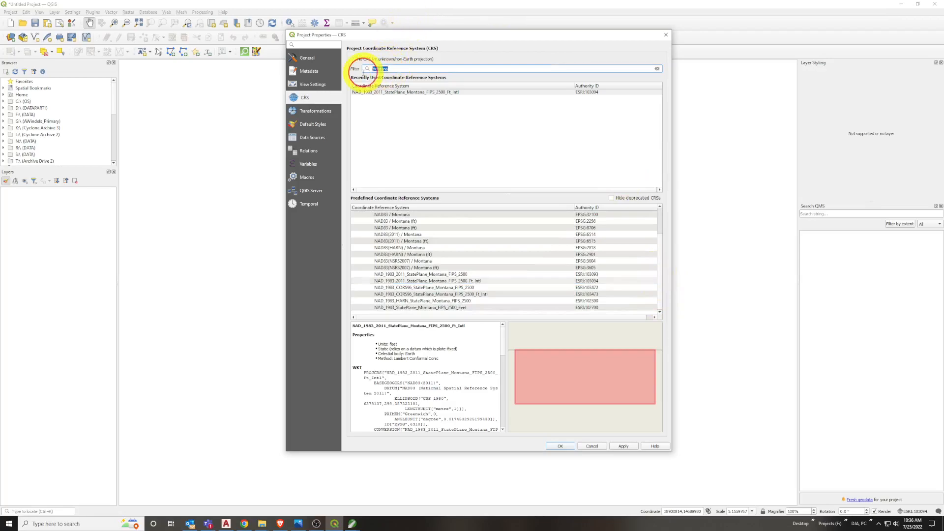
Filter the coordinate systems by 2500 and apply NAD_1983_2011_StatePlane_Montana_FIPS_2500_Ft_Intl to the project
{"action": "type", "text": "2500"}
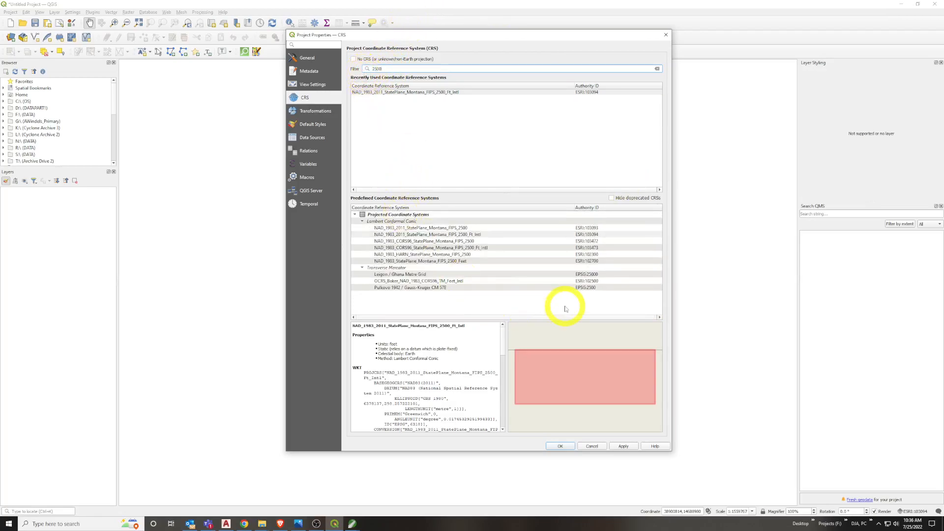
{"action": "left_click", "coordinate": [476, 235]}
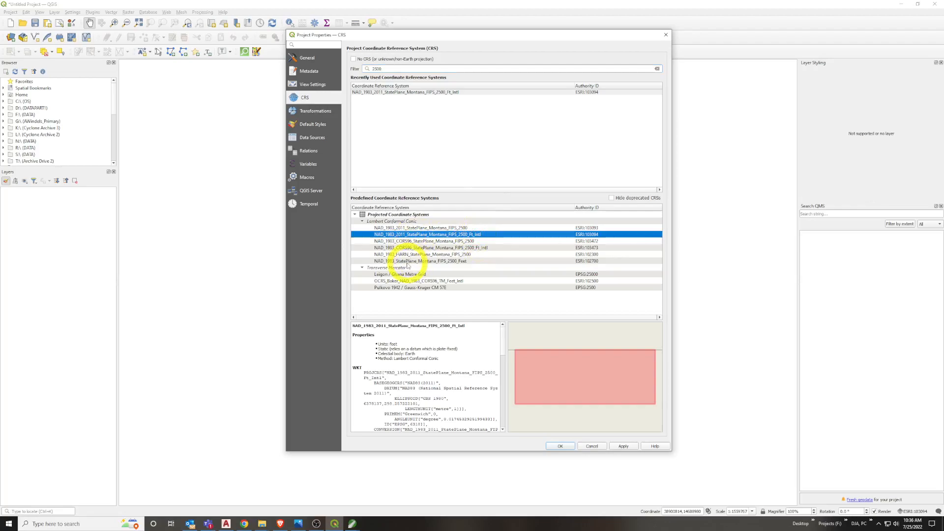
{"action": "left_click", "coordinate": [407, 261]}
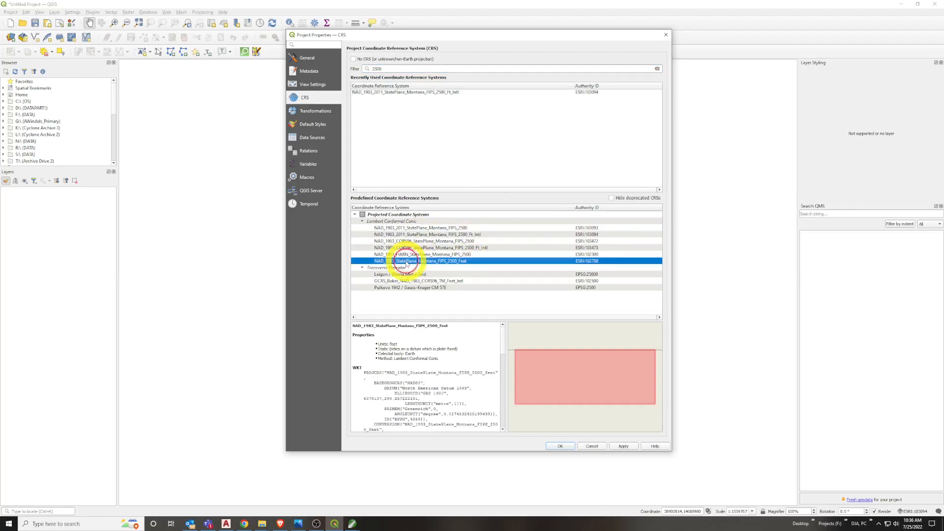
{"action": "left_click", "coordinate": [411, 235]}
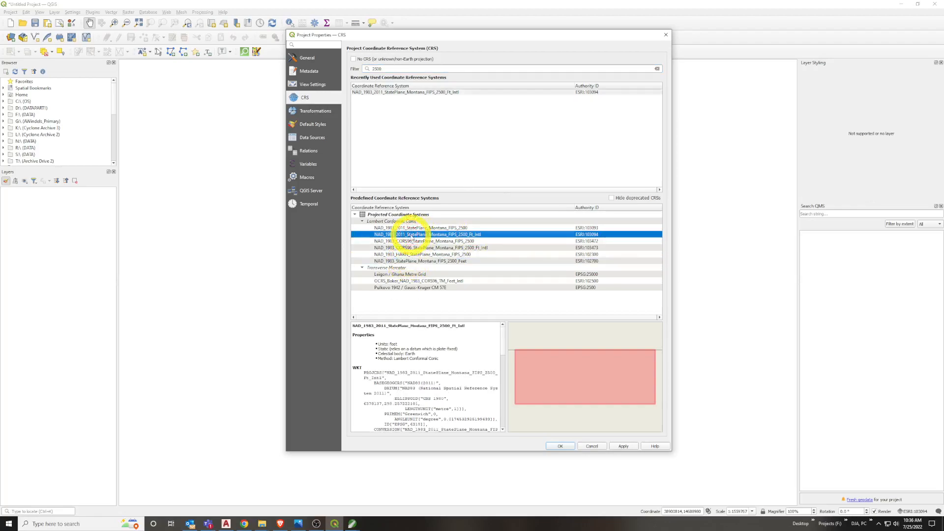
{"action": "left_click", "coordinate": [632, 448]}
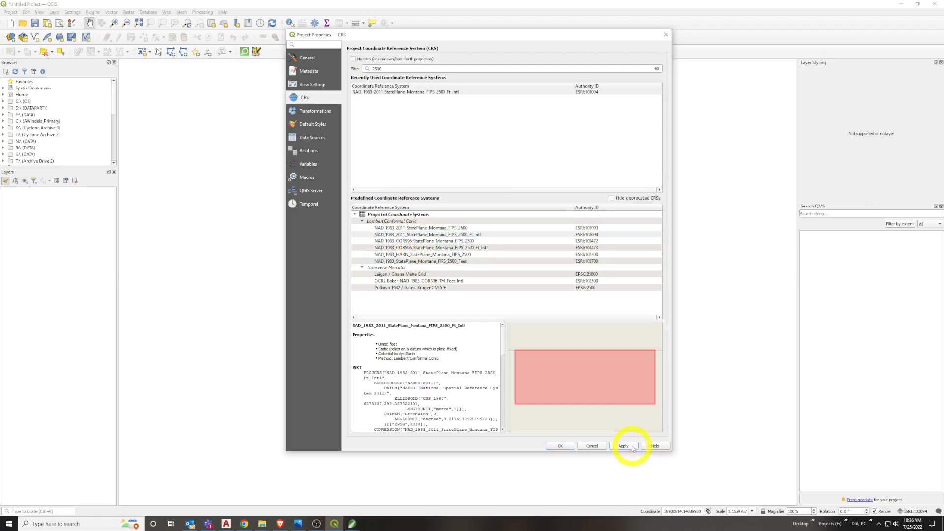
{"action": "left_click", "coordinate": [553, 446]}
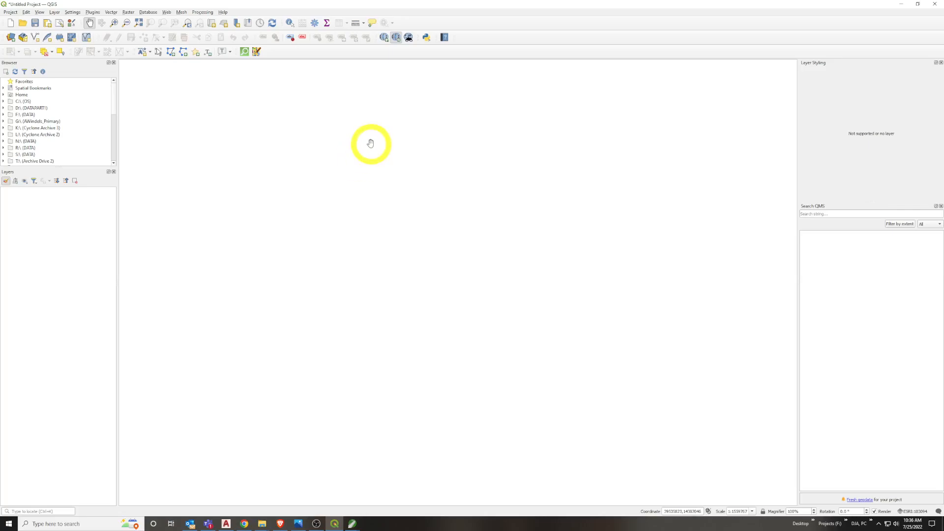
Add the Google Hybrid basemap from the QuickMapServices providers
{"action": "left_click", "coordinate": [385, 38]}
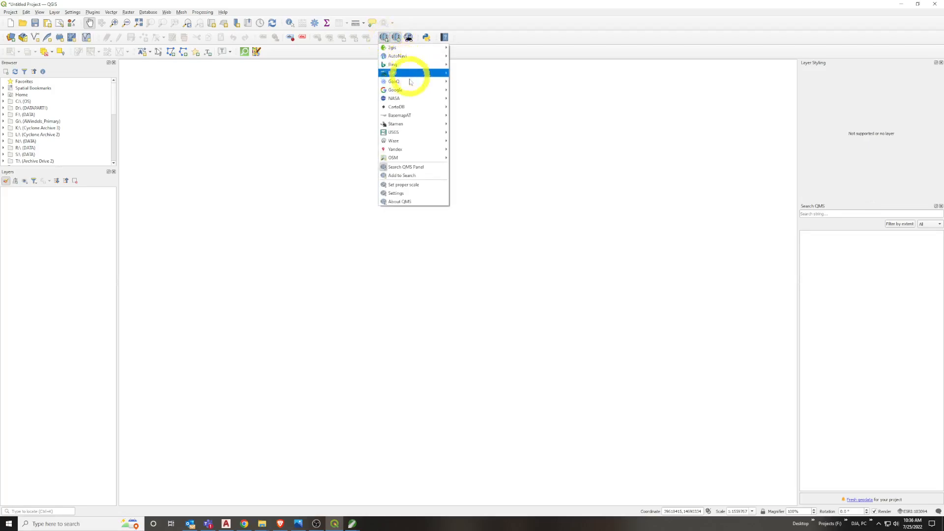
{"action": "mouse_move", "coordinate": [412, 90]}
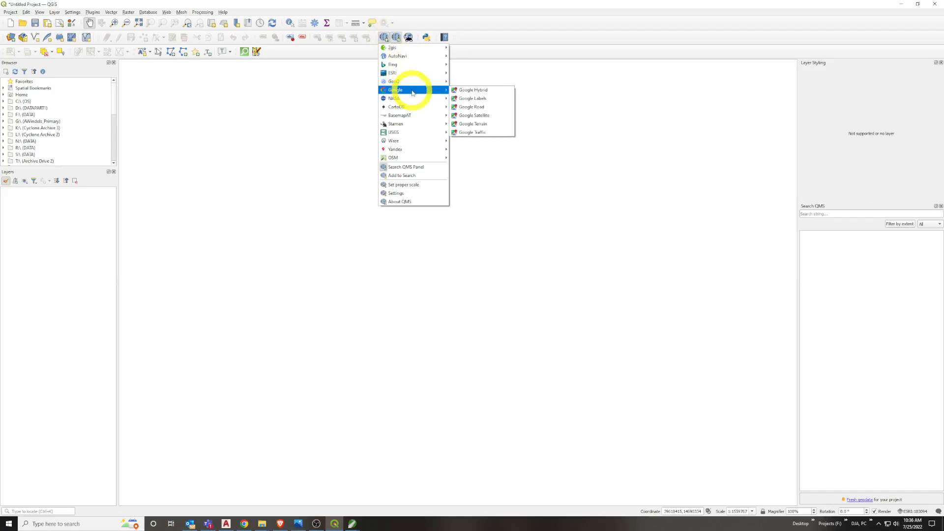
{"action": "left_click", "coordinate": [465, 94]}
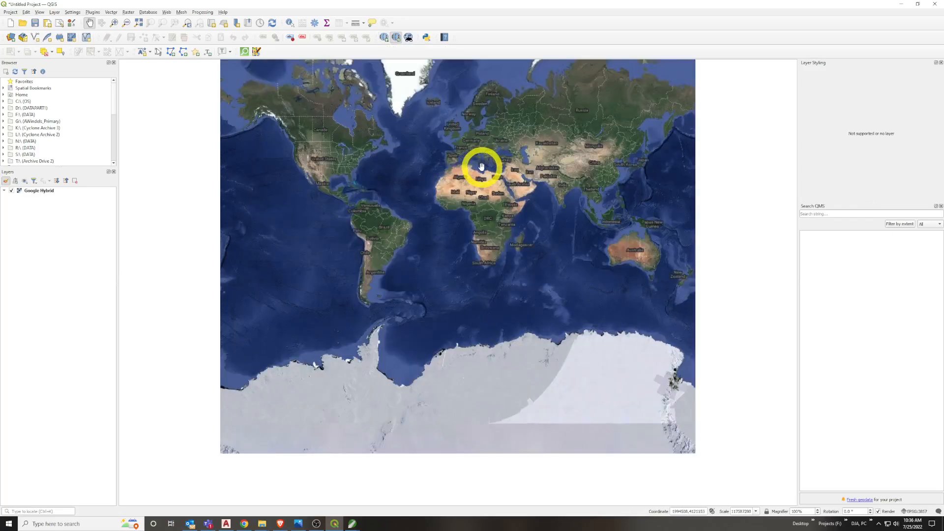
Navigate the hybrid basemap from the world view past Salt Lake City and Yellowstone to south-central Montana
{"action": "left_click_drag", "start_coordinate": [375, 187], "coordinate": [390, 229]}
{"action": "scroll", "coordinate": [347, 209], "scroll_direction": "up", "scroll_amount": 6}
{"action": "left_click_drag", "start_coordinate": [348, 204], "coordinate": [379, 270]}
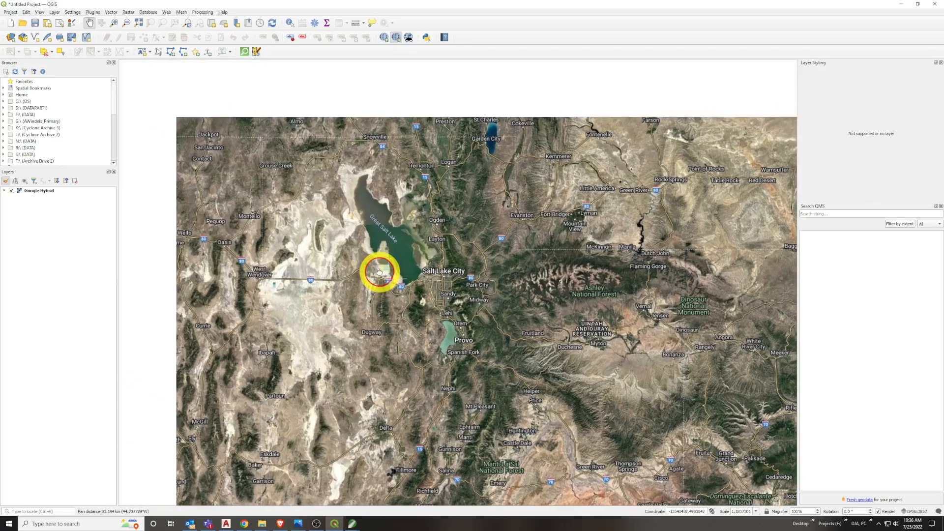
{"action": "left_click_drag", "start_coordinate": [449, 232], "coordinate": [456, 342]}
{"action": "left_click_drag", "start_coordinate": [463, 266], "coordinate": [485, 338]}
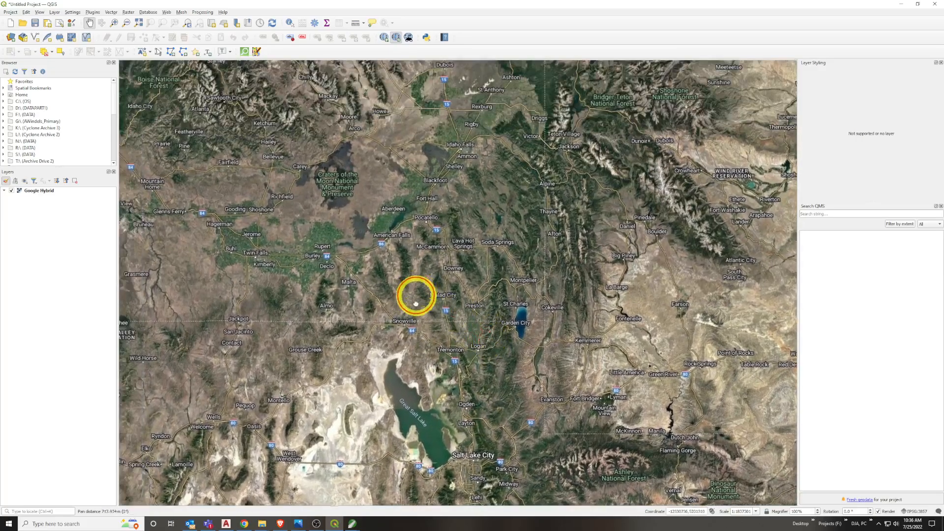
{"action": "left_click_drag", "start_coordinate": [418, 292], "coordinate": [411, 345]}
{"action": "left_click_drag", "start_coordinate": [619, 238], "coordinate": [375, 338]}
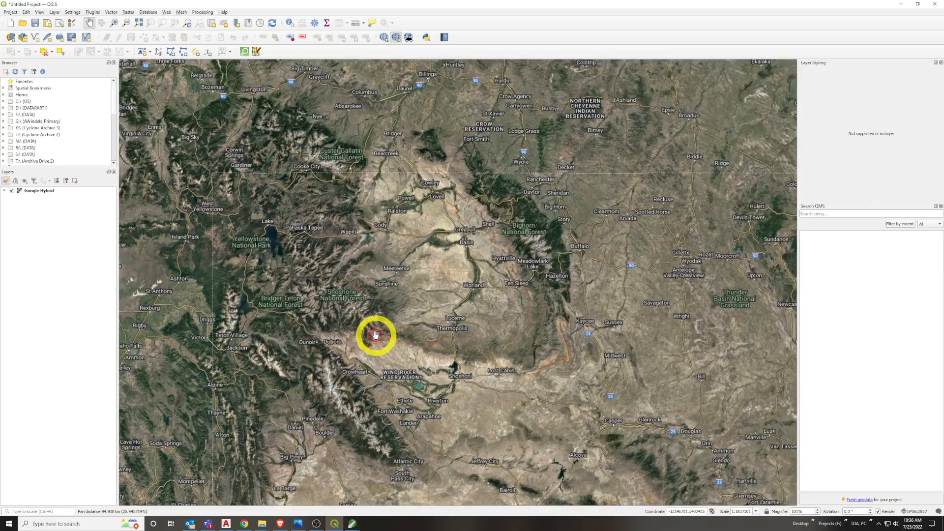
{"action": "left_click_drag", "start_coordinate": [396, 191], "coordinate": [453, 369]}
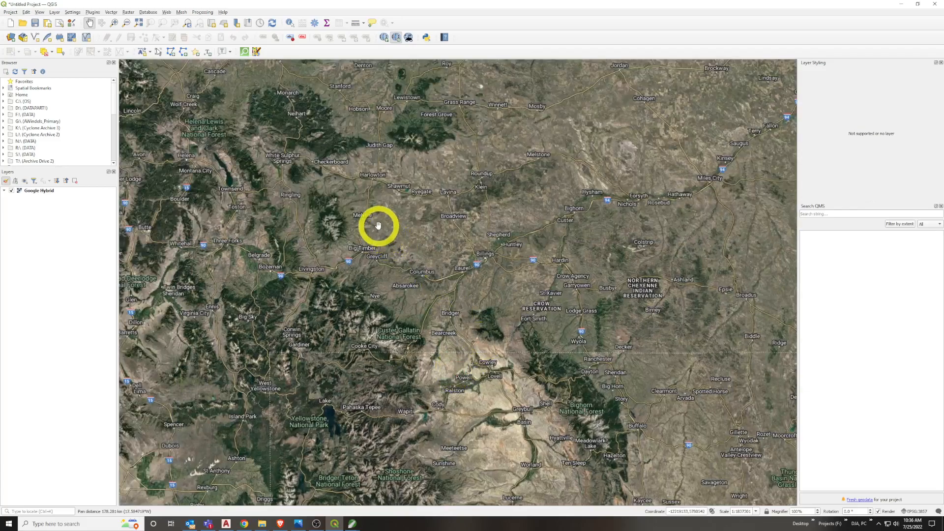
Locate the town of Harlowton, Montana, on the hybrid basemap and examine its streets and labels up close
{"action": "scroll", "coordinate": [378, 226], "scroll_direction": "up", "scroll_amount": 2}
{"action": "left_click_drag", "start_coordinate": [378, 225], "coordinate": [418, 320]}
{"action": "left_click_drag", "start_coordinate": [449, 280], "coordinate": [549, 401]}
{"action": "scroll", "coordinate": [512, 304], "scroll_direction": "up", "scroll_amount": 7}
{"action": "left_click_drag", "start_coordinate": [510, 290], "coordinate": [492, 261]}
{"action": "left_click_drag", "start_coordinate": [566, 305], "coordinate": [415, 188]}
{"action": "scroll", "coordinate": [414, 188], "scroll_direction": "down", "scroll_amount": 3}
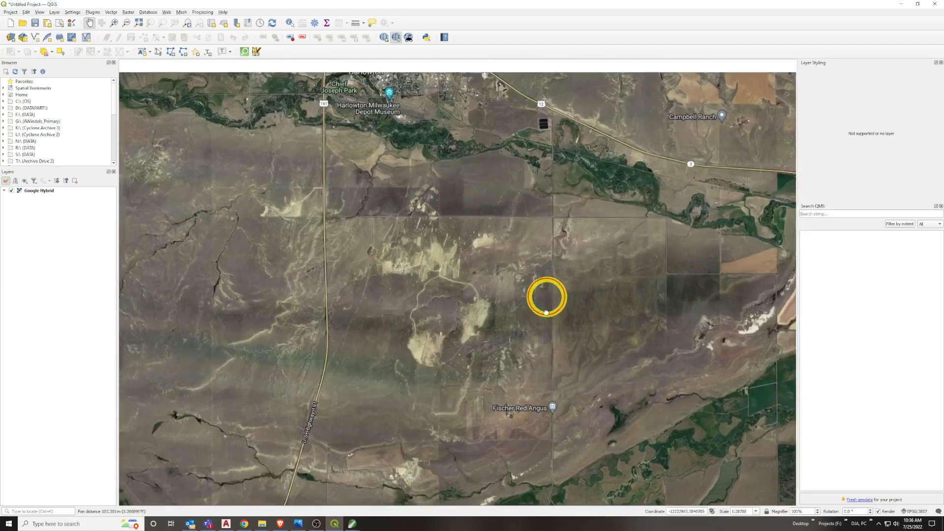
{"action": "left_click_drag", "start_coordinate": [334, 74], "coordinate": [376, 241]}
{"action": "scroll", "coordinate": [427, 224], "scroll_direction": "up", "scroll_amount": 2}
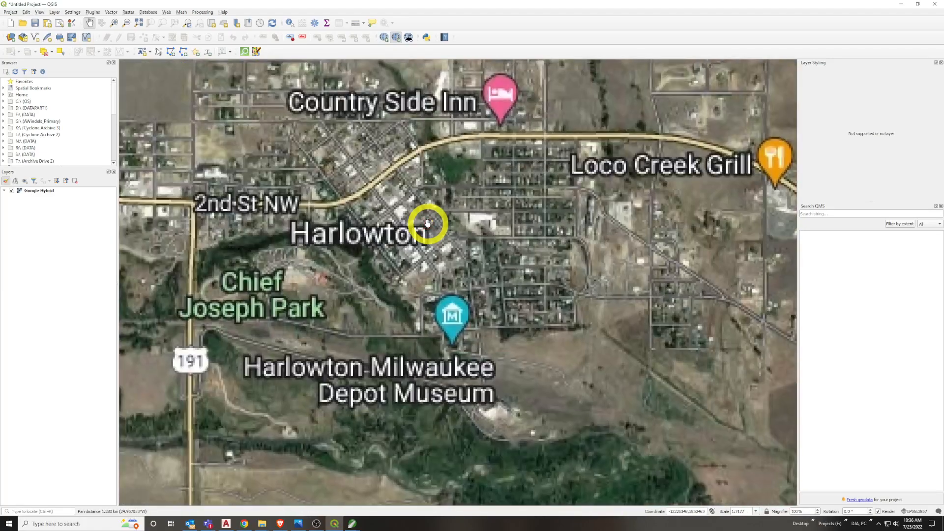
{"action": "left_click_drag", "start_coordinate": [399, 211], "coordinate": [474, 293]}
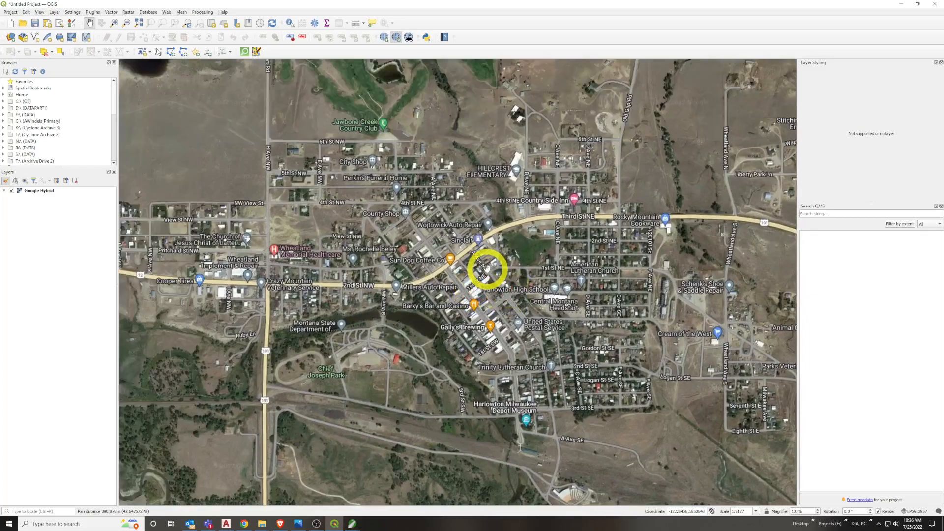
{"action": "scroll", "coordinate": [486, 268], "scroll_direction": "down", "scroll_amount": 1}
{"action": "left_click_drag", "start_coordinate": [485, 263], "coordinate": [502, 318]}
{"action": "scroll", "coordinate": [485, 298], "scroll_direction": "up", "scroll_amount": 1}
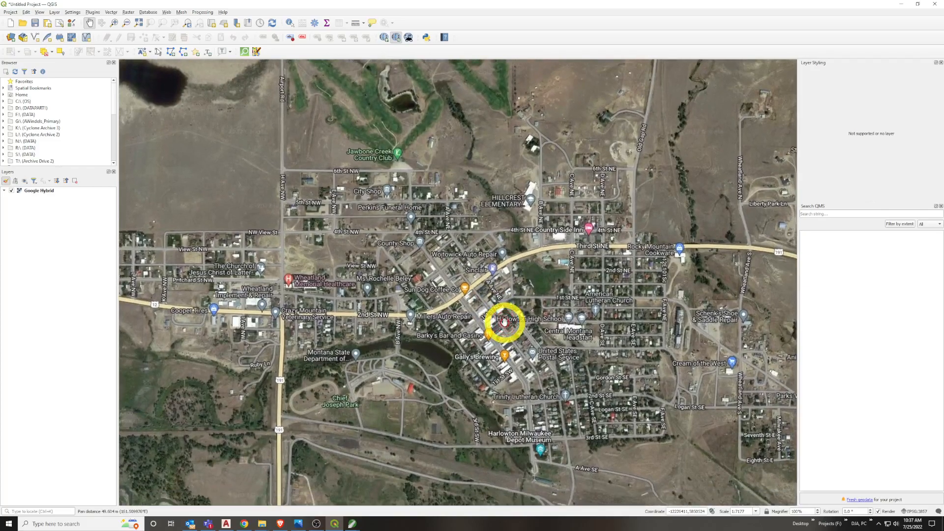
Add the Google Satellite basemap from the QuickMapServices providers
{"action": "left_click", "coordinate": [385, 37]}
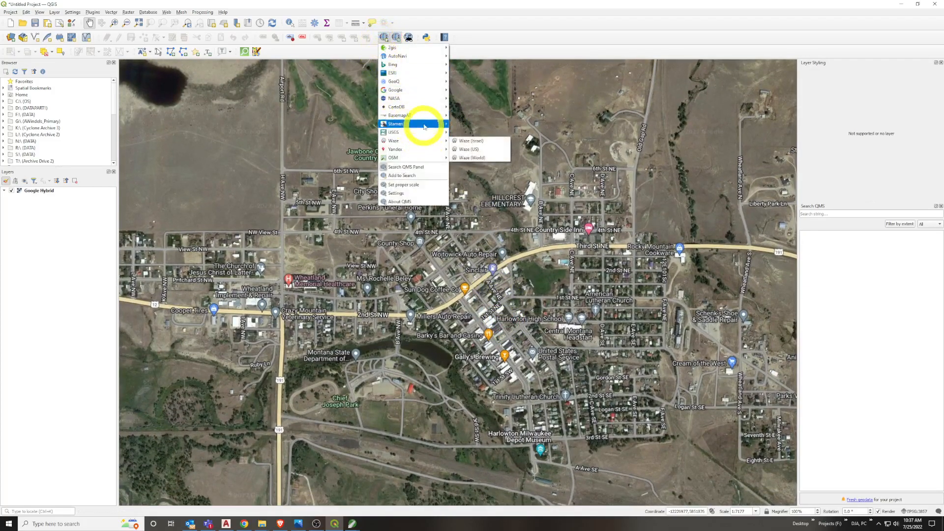
{"action": "mouse_move", "coordinate": [421, 95]}
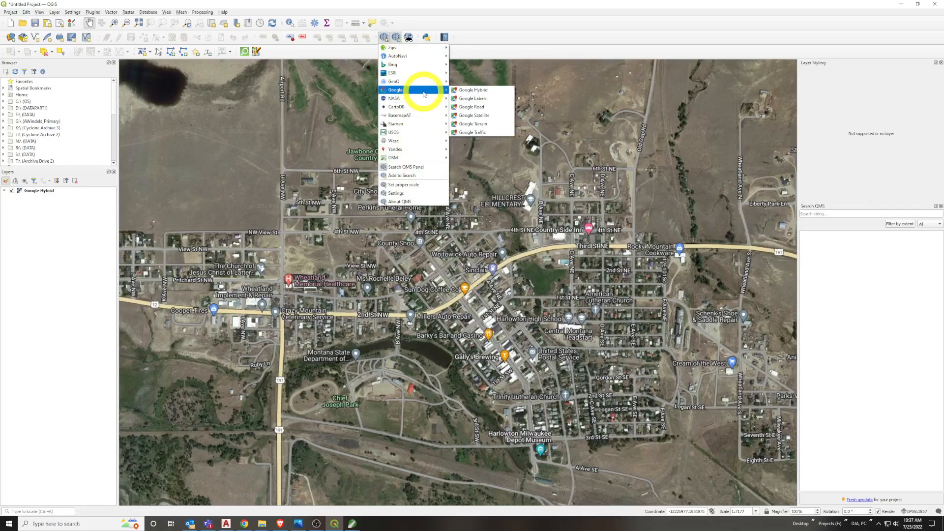
{"action": "left_click", "coordinate": [490, 118]}
{"action": "left_click_drag", "start_coordinate": [449, 156], "coordinate": [459, 168]}
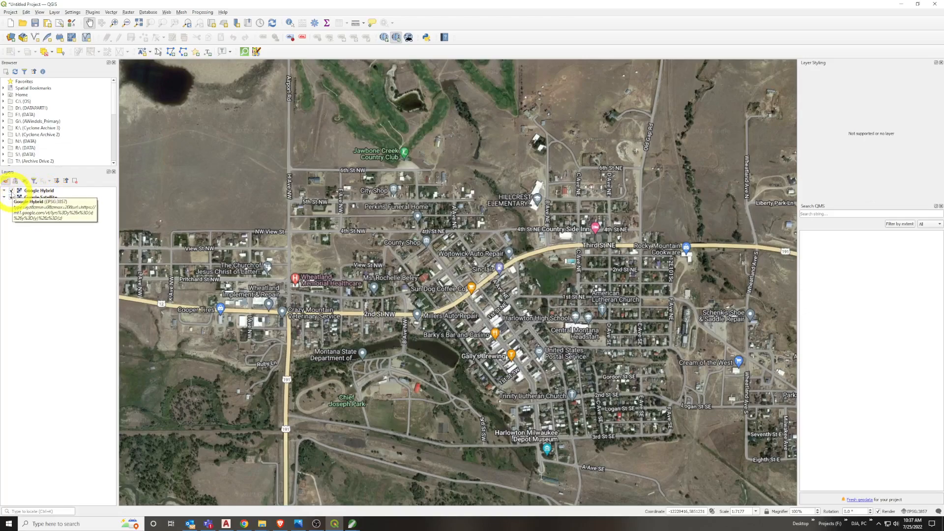
Compare the two basemaps by toggling their visibility, leaving Google Hybrid hidden and Google Satellite shown
{"action": "left_click", "coordinate": [11, 191]}
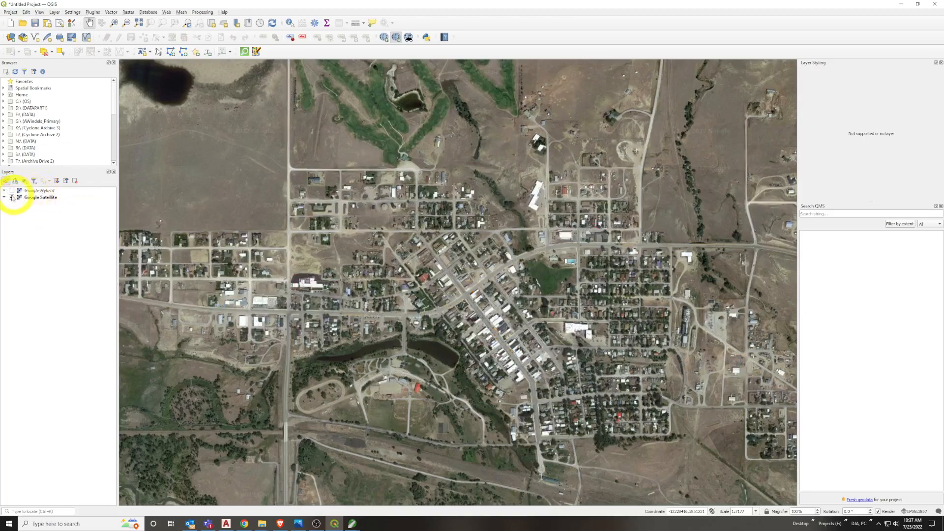
{"action": "left_click", "coordinate": [10, 197]}
{"action": "left_click", "coordinate": [11, 191]}
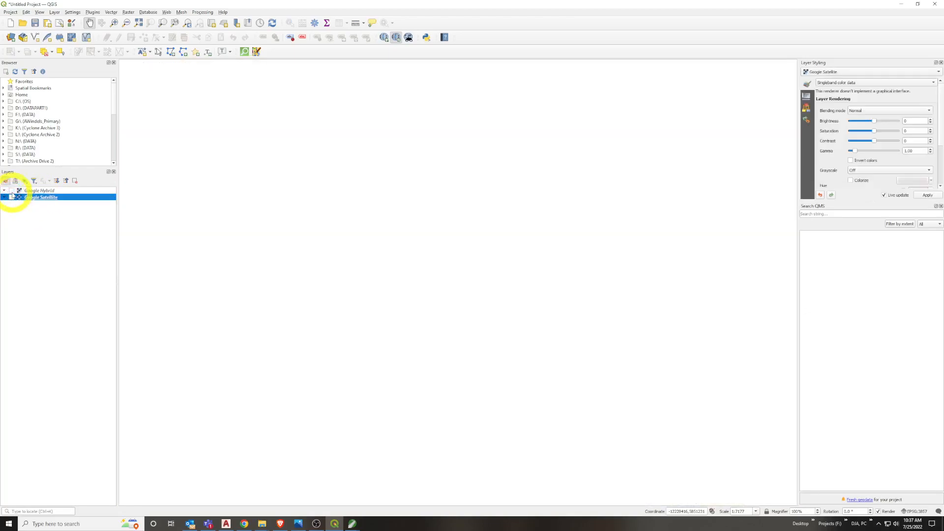
{"action": "left_click", "coordinate": [10, 191]}
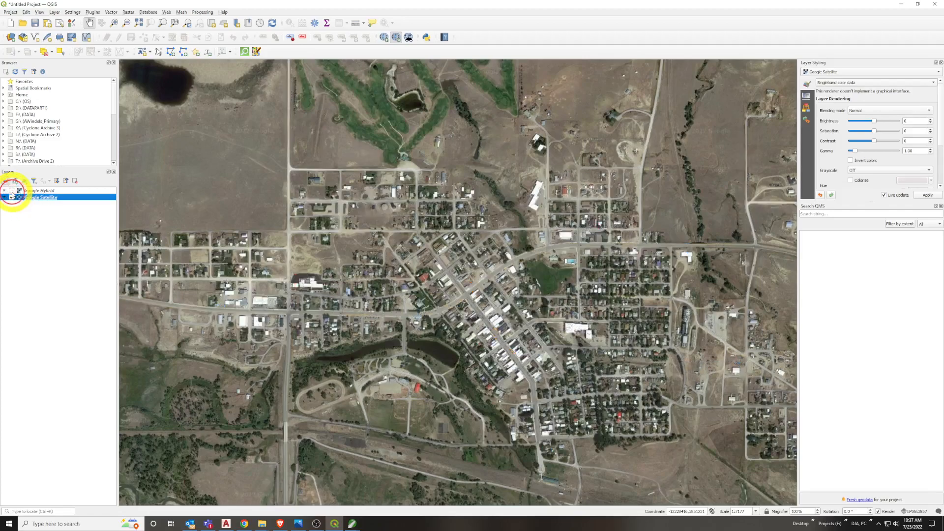
{"action": "left_click", "coordinate": [352, 141]}
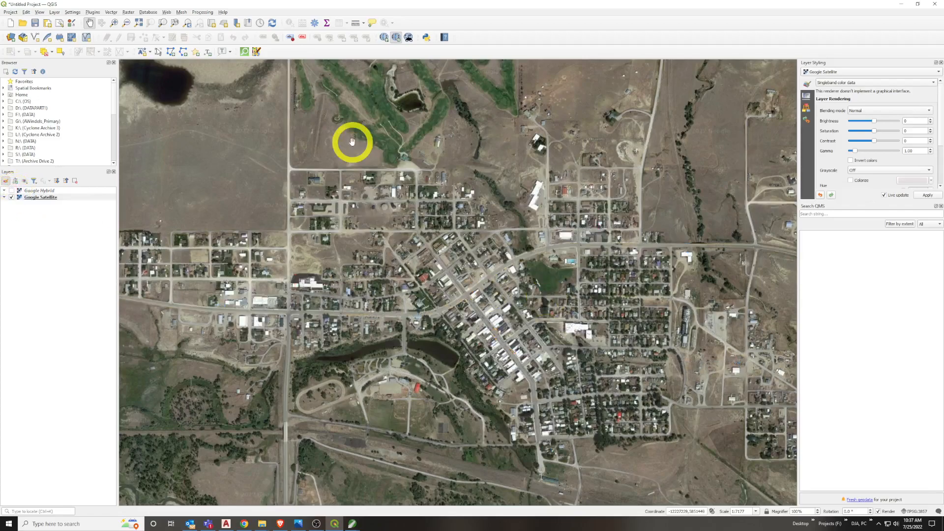
Examine the unlabelled satellite imagery of Harlowton and its surroundings at close and wider scales
{"action": "left_click_drag", "start_coordinate": [544, 253], "coordinate": [569, 246]}
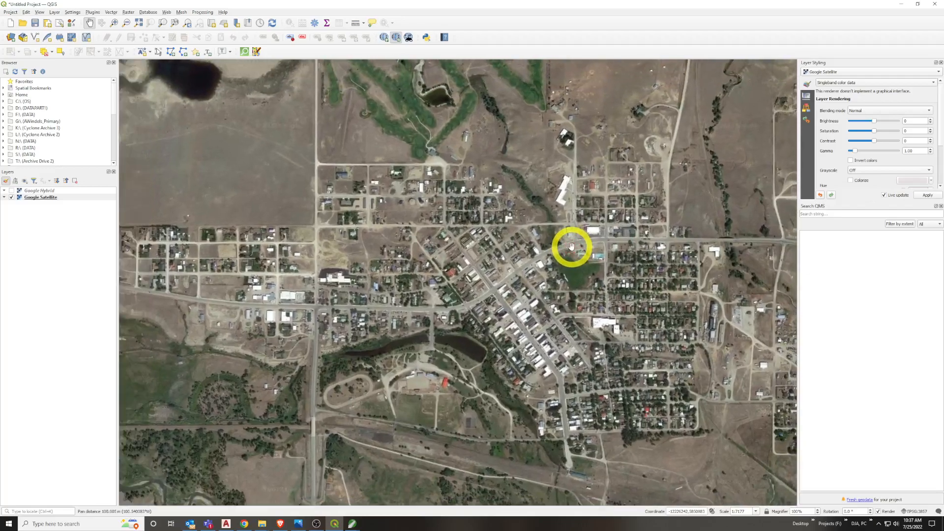
{"action": "scroll", "coordinate": [567, 249], "scroll_direction": "up", "scroll_amount": 2}
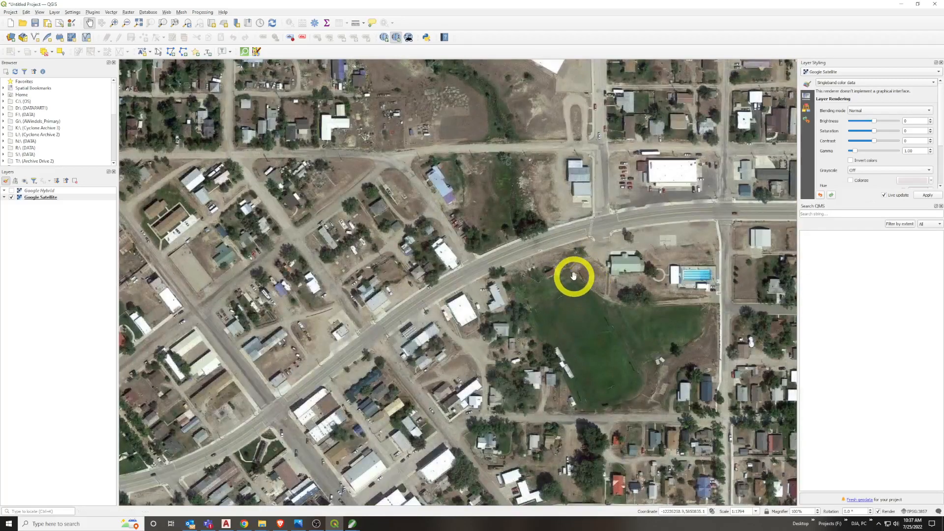
{"action": "scroll", "coordinate": [570, 278], "scroll_direction": "down", "scroll_amount": 2}
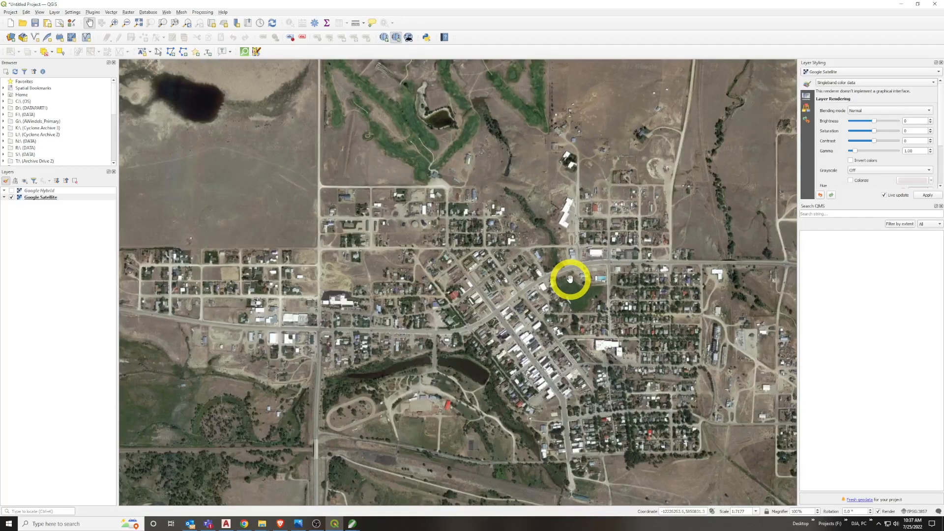
{"action": "scroll", "coordinate": [570, 278], "scroll_direction": "down", "scroll_amount": 1}
{"action": "left_click_drag", "start_coordinate": [577, 291], "coordinate": [541, 284]}
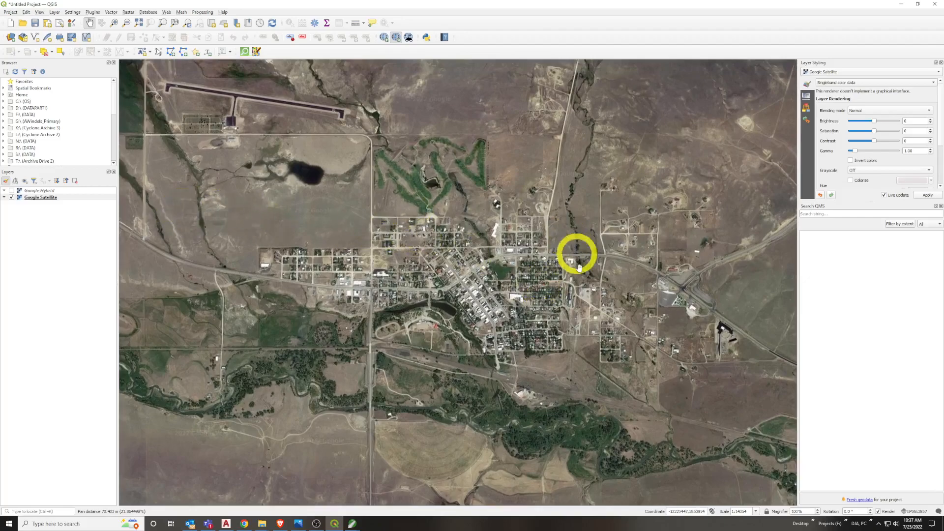
{"action": "left_click_drag", "start_coordinate": [558, 327], "coordinate": [551, 329]}
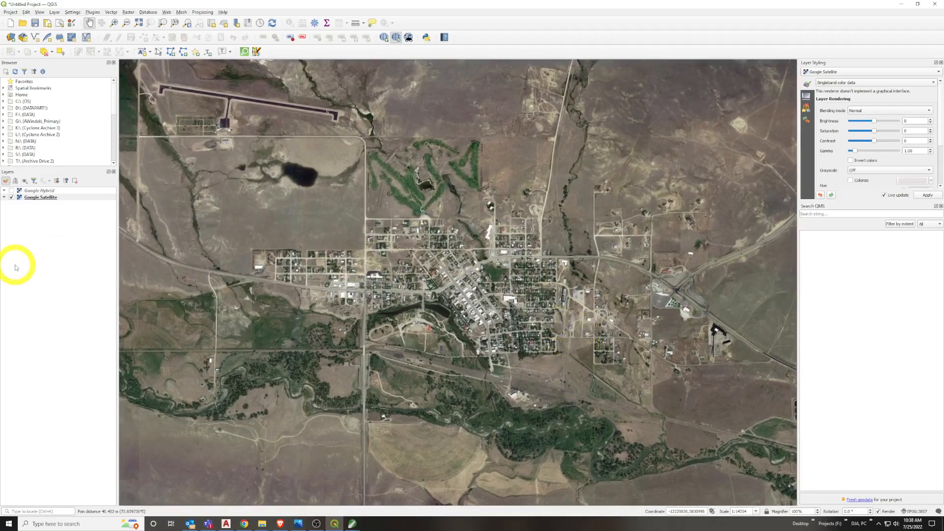
{"action": "left_click", "coordinate": [11, 12]}
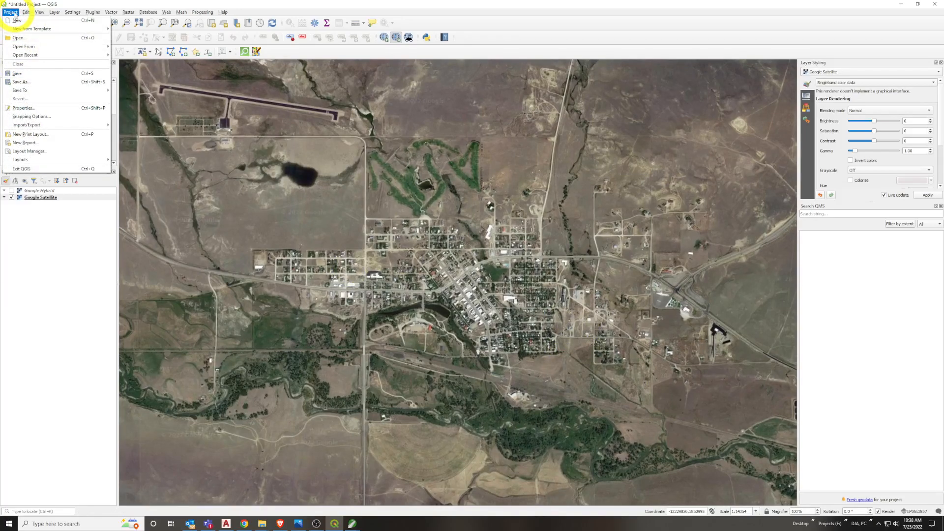
{"action": "mouse_move", "coordinate": [79, 125]}
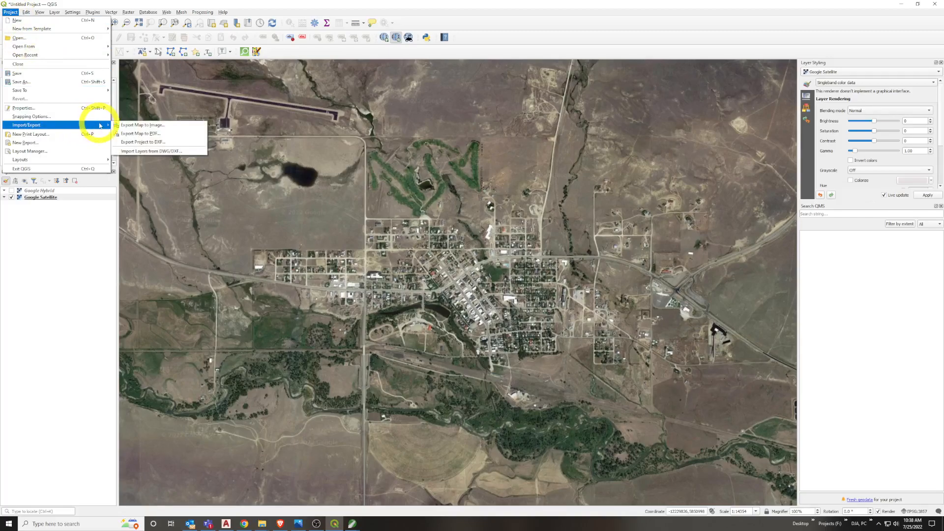
{"action": "left_click", "coordinate": [183, 129]}
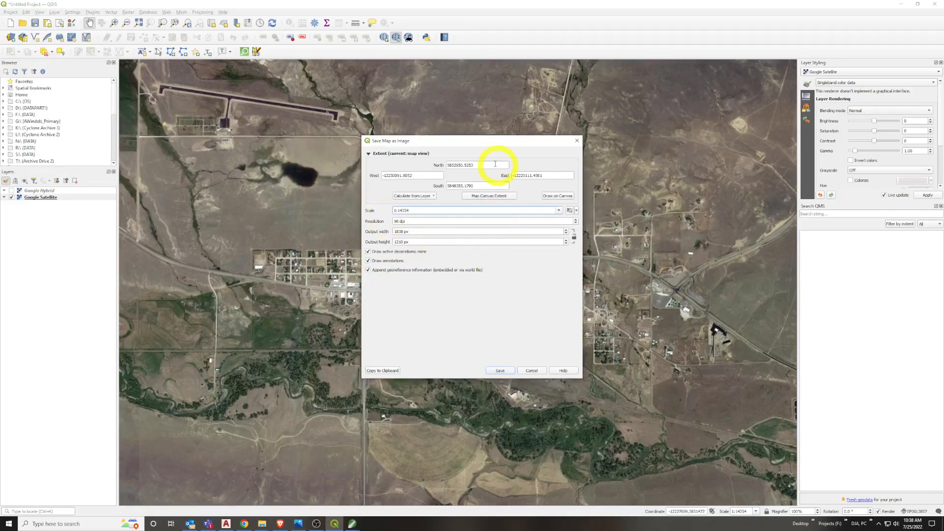
{"action": "mouse_move", "coordinate": [485, 141]}
{"action": "left_mouse_down"}
{"action": "mouse_move", "coordinate": [483, 125]}
{"action": "mouse_move", "coordinate": [492, 129]}
{"action": "left_mouse_up"}
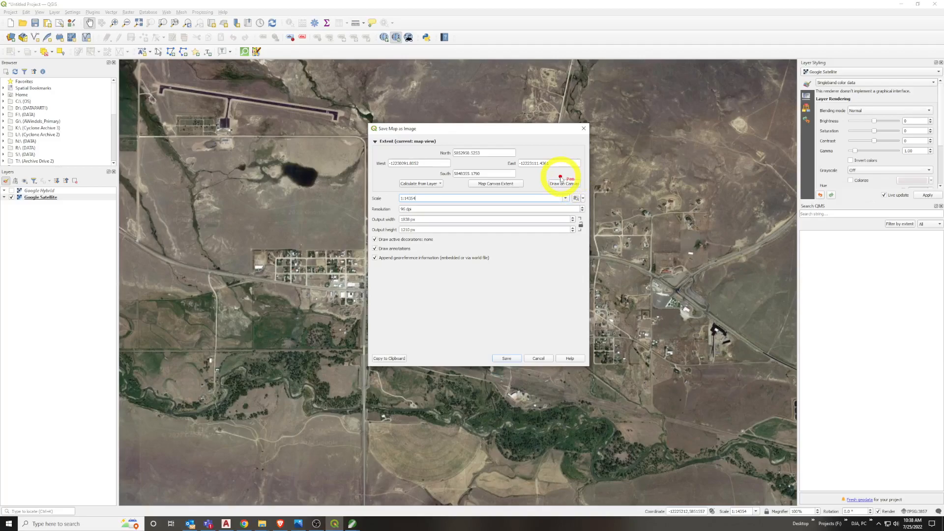
{"action": "mouse_move", "coordinate": [539, 177]}
{"action": "left_mouse_down"}
{"action": "mouse_move", "coordinate": [389, 190]}
{"action": "mouse_move", "coordinate": [575, 185]}
{"action": "mouse_move", "coordinate": [506, 175]}
{"action": "left_mouse_up"}
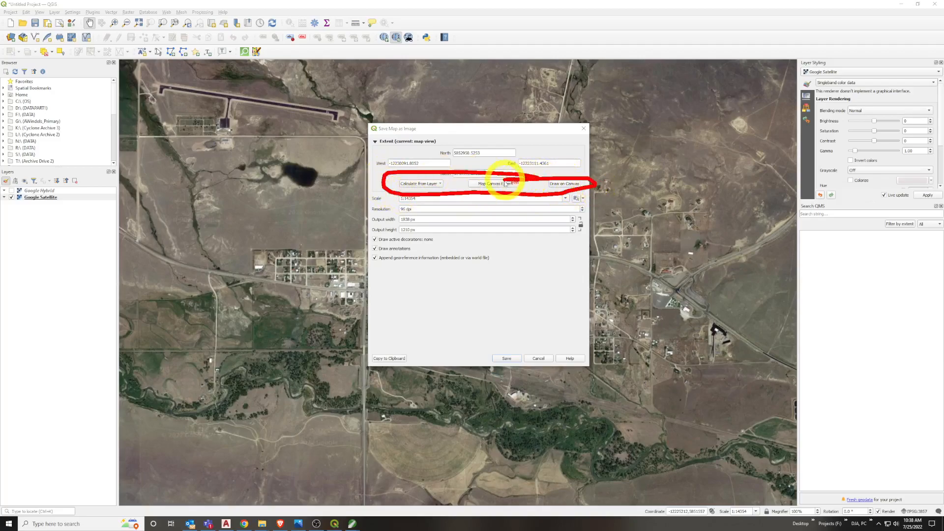
{"action": "key", "text": "Escape"}
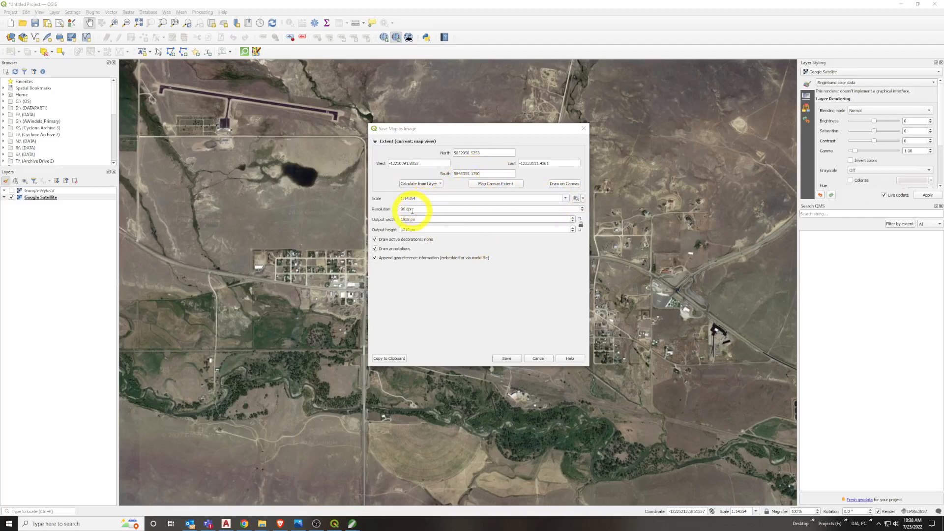
{"action": "left_click_drag", "start_coordinate": [412, 210], "coordinate": [381, 217]}
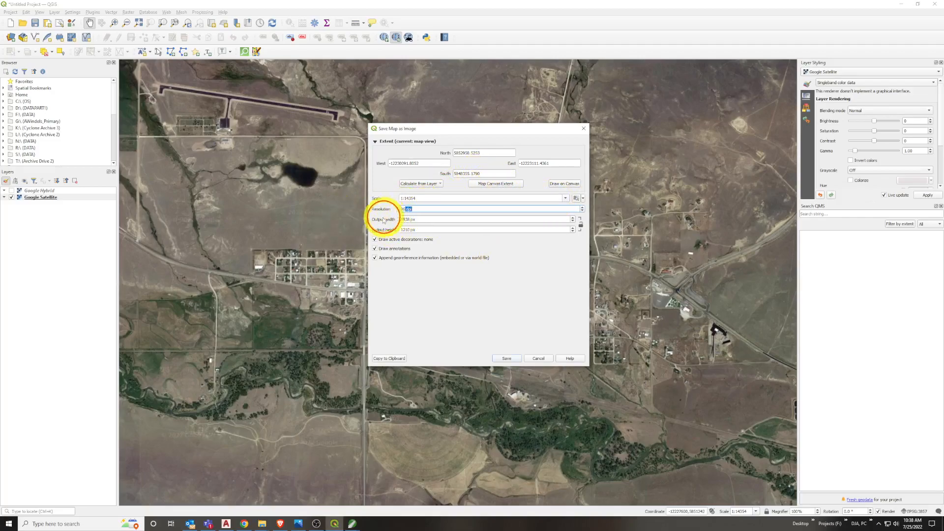
{"action": "left_click", "coordinate": [406, 209]}
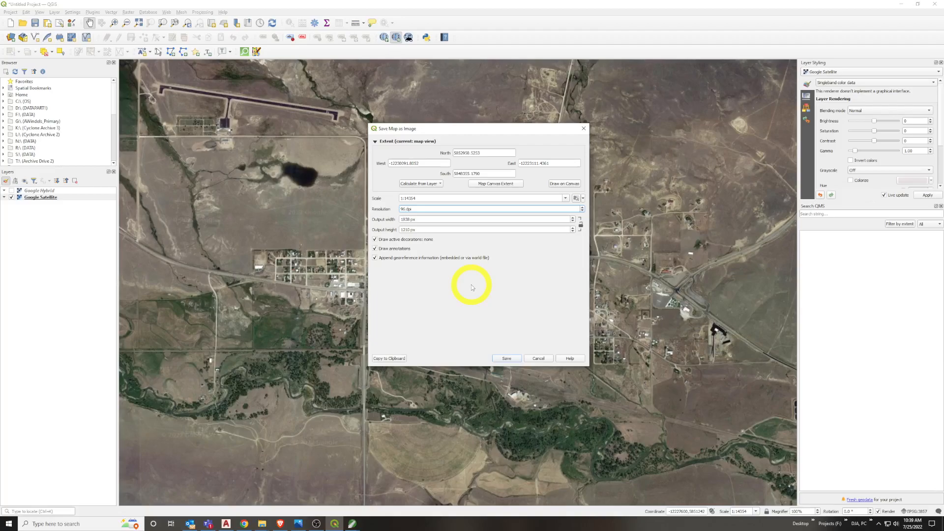
{"action": "key", "text": "BackSpace"}
{"action": "key", "text": "BackSpace"}
{"action": "type", "text": "1000"}
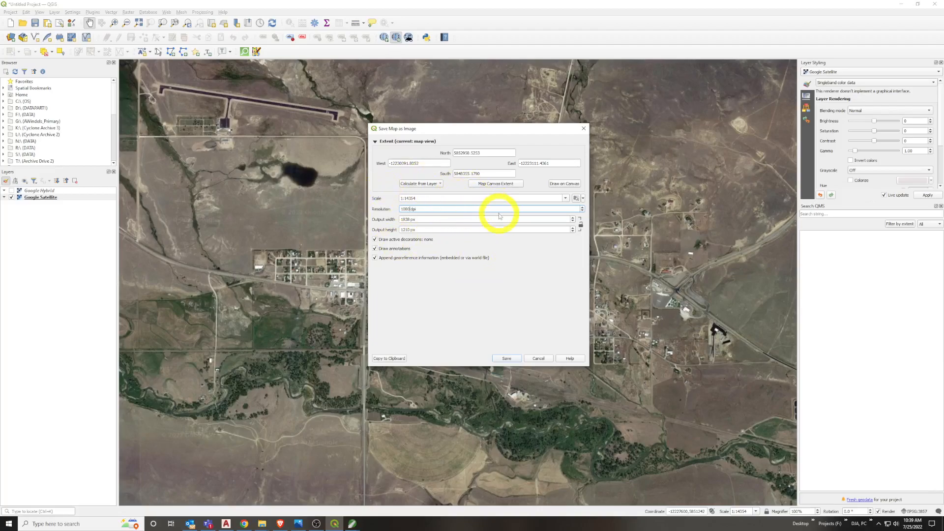
{"action": "left_click", "coordinate": [447, 219]}
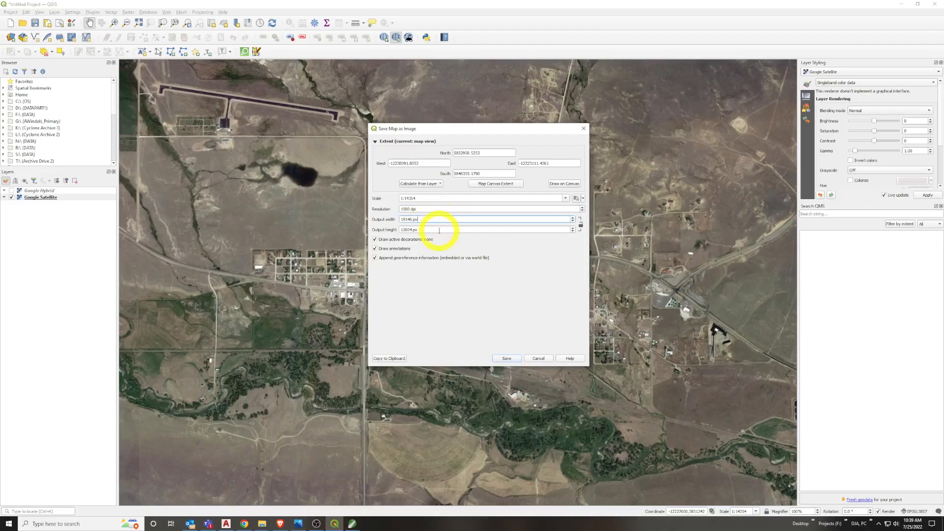
{"action": "left_click_drag", "start_coordinate": [412, 209], "coordinate": [337, 211]}
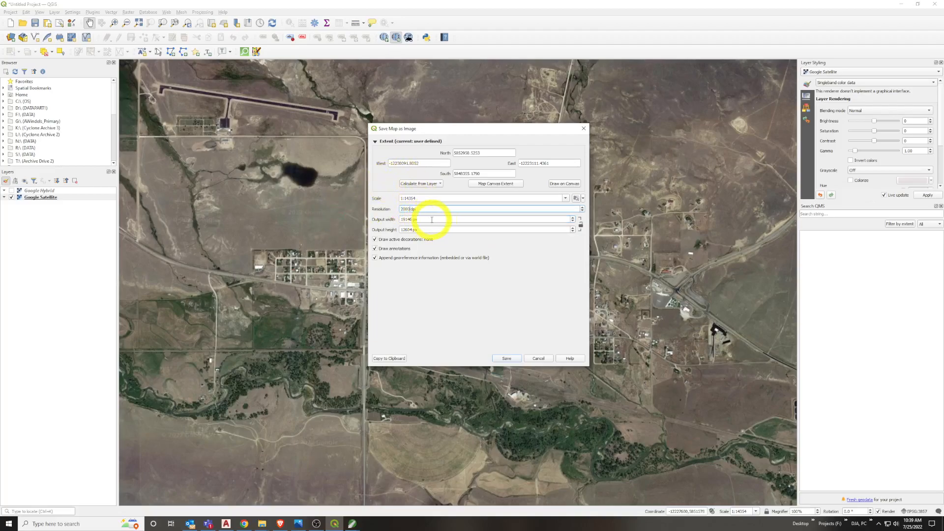
{"action": "key", "text": "Return"}
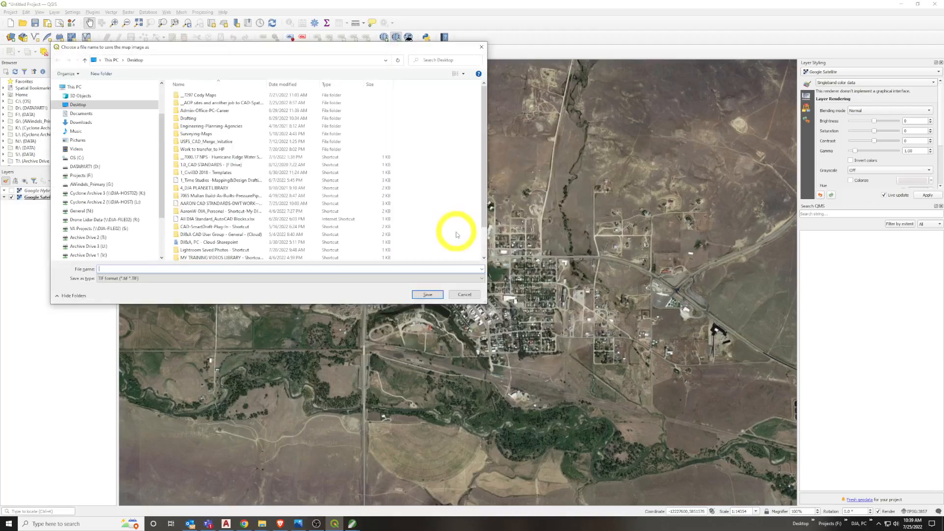
{"action": "left_click", "coordinate": [462, 295]}
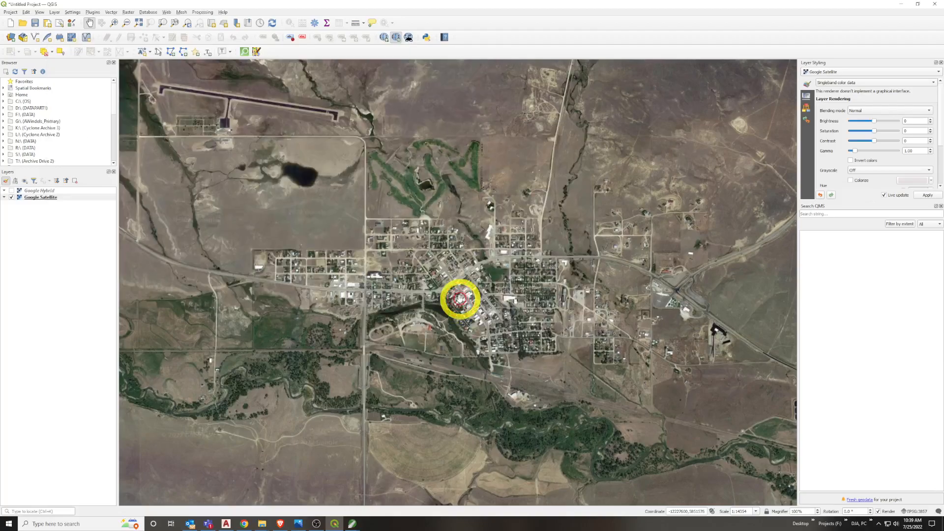
Start exporting the map to an image and set the export resolution to 1000 dpi
{"action": "left_click", "coordinate": [10, 12]}
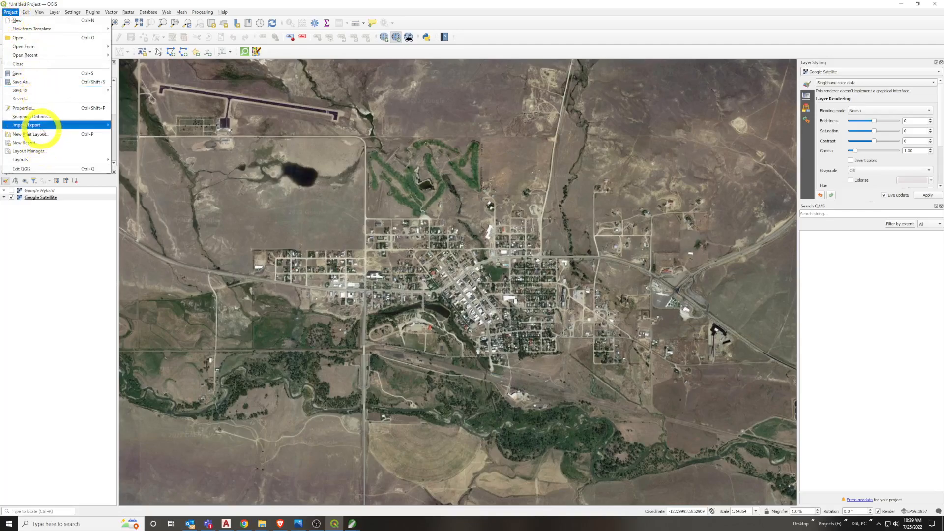
{"action": "mouse_move", "coordinate": [37, 125]}
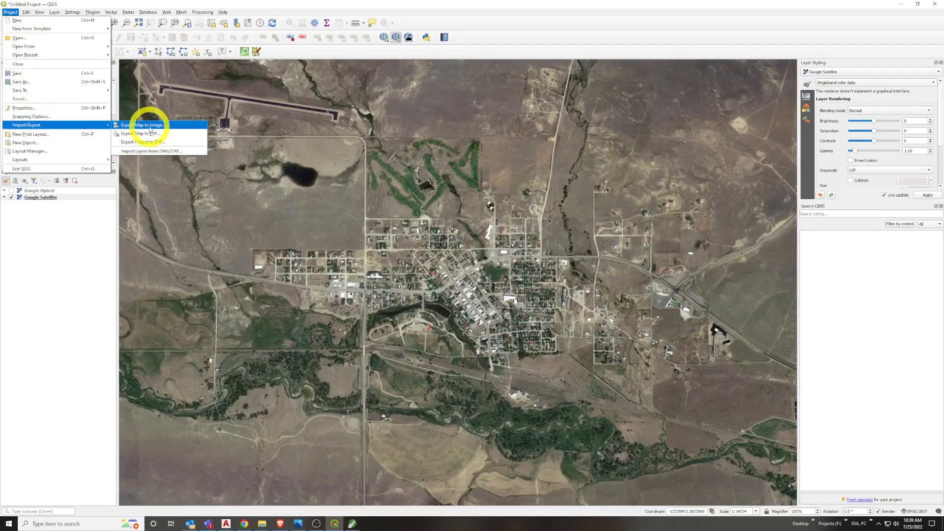
{"action": "left_click", "coordinate": [150, 126]}
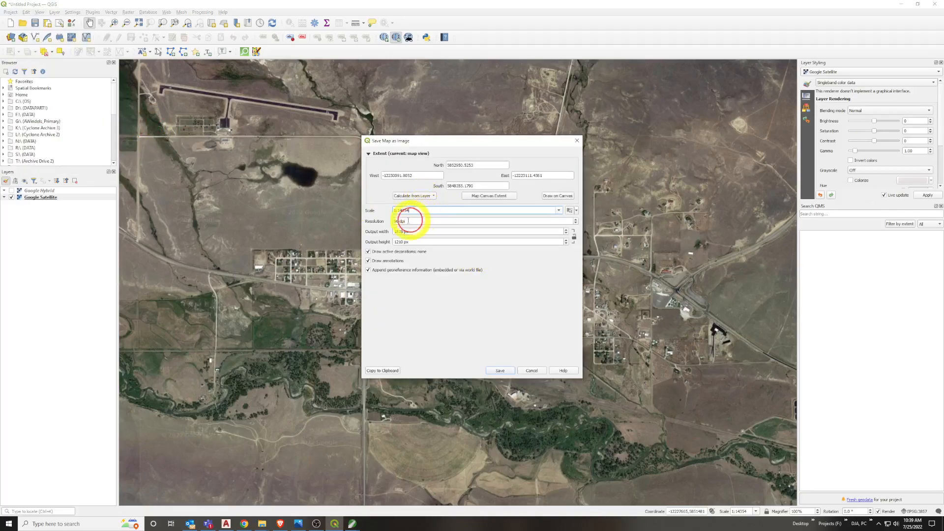
{"action": "left_click", "coordinate": [387, 222]}
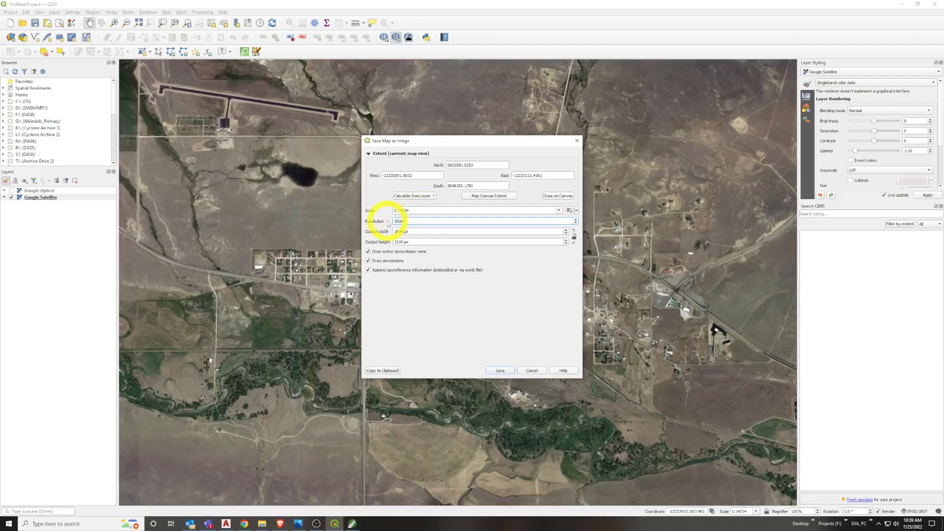
{"action": "left_click", "coordinate": [422, 230]}
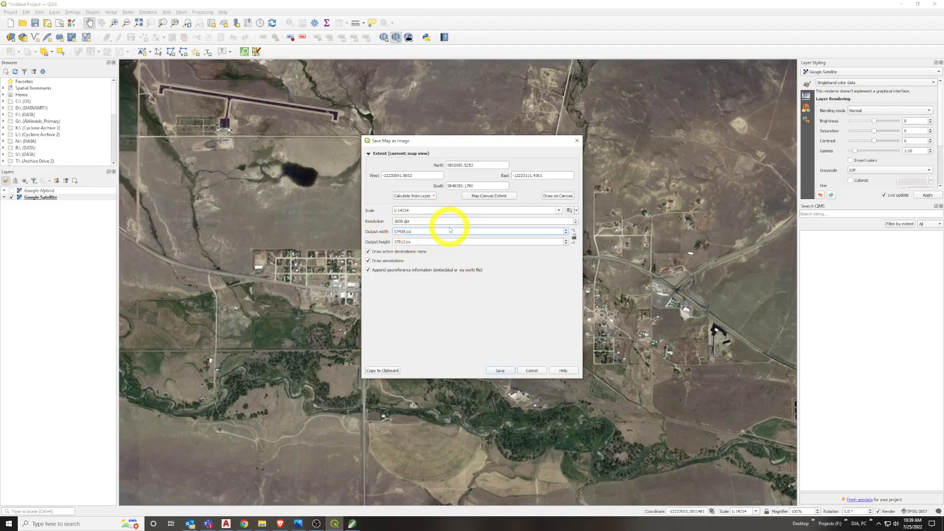
{"action": "left_click", "coordinate": [400, 224]}
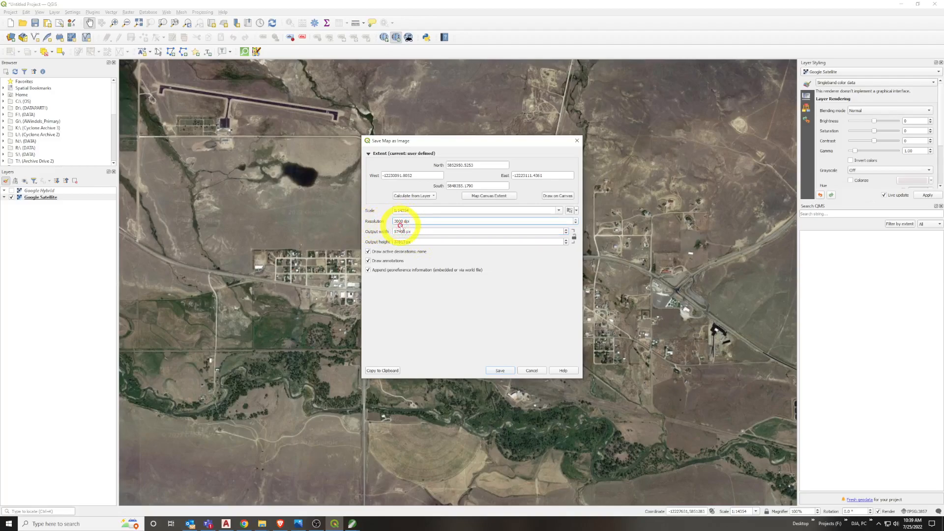
{"action": "type", "text": "1"}
{"action": "left_click", "coordinate": [419, 231]}
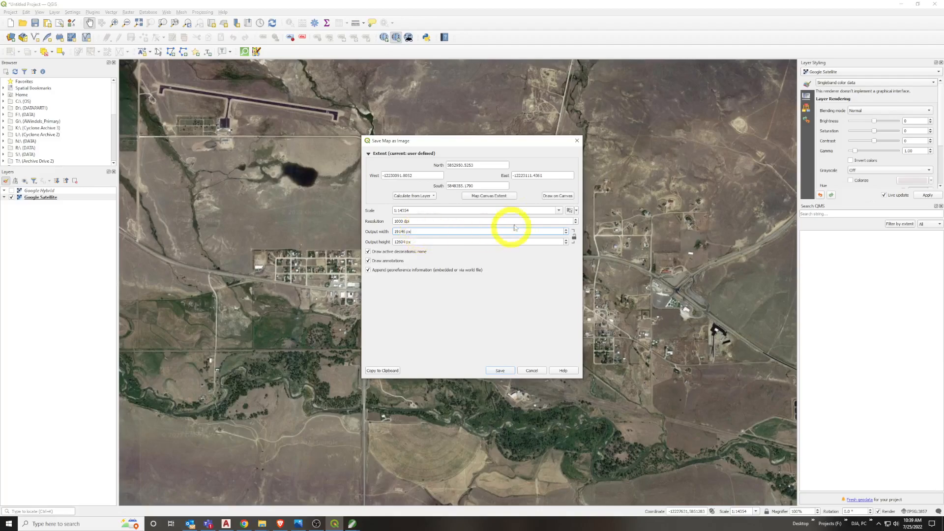
Draw the export extent on the map canvas as a rectangle from the airport across Harlowton to the river southeast of town
{"action": "double_click", "coordinate": [412, 223]}
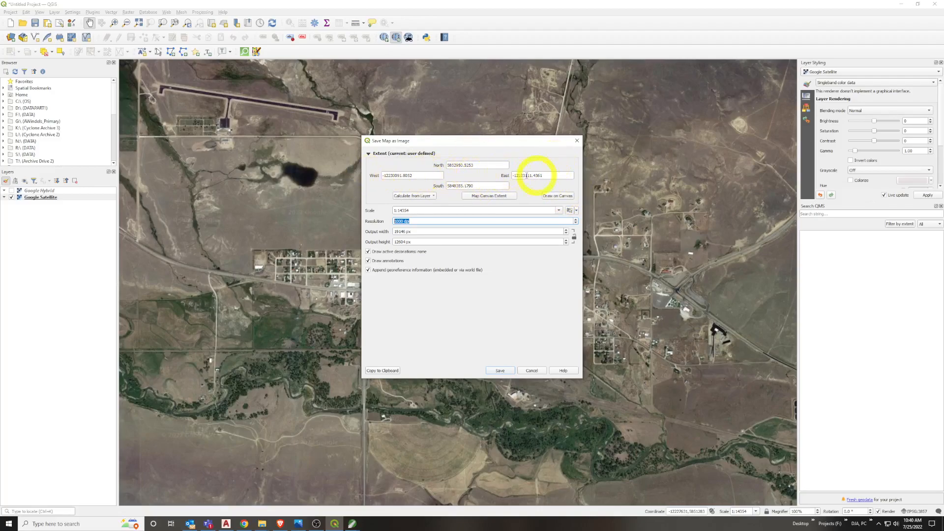
{"action": "left_click", "coordinate": [557, 195]}
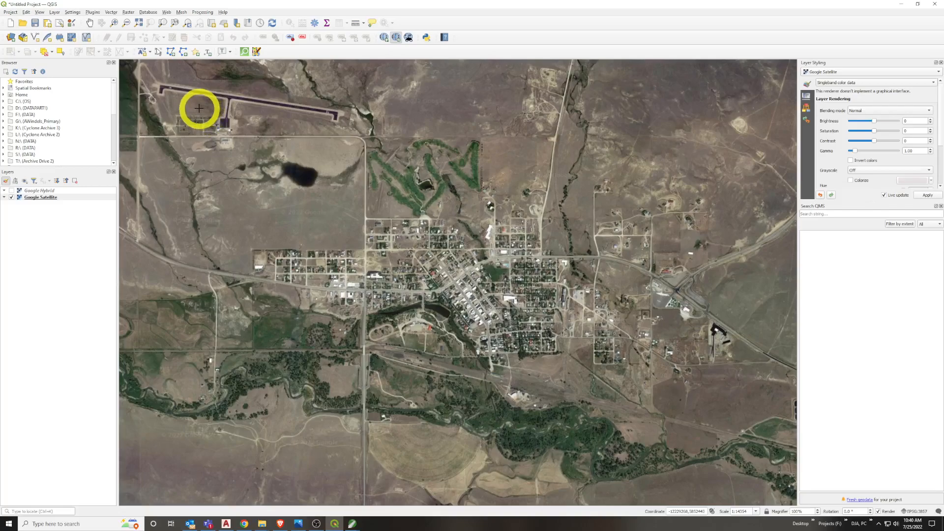
{"action": "left_click_drag", "start_coordinate": [199, 107], "coordinate": [742, 449]}
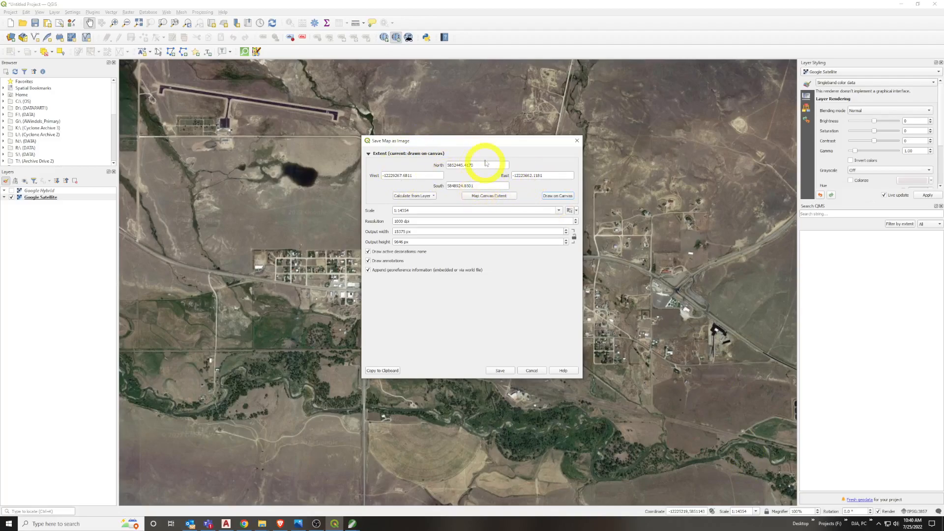
Save the map image to the Desktop in TIF format as 7000_harlowtown_SPC_MT_2500_2022-07_AW
{"action": "left_click", "coordinate": [499, 370]}
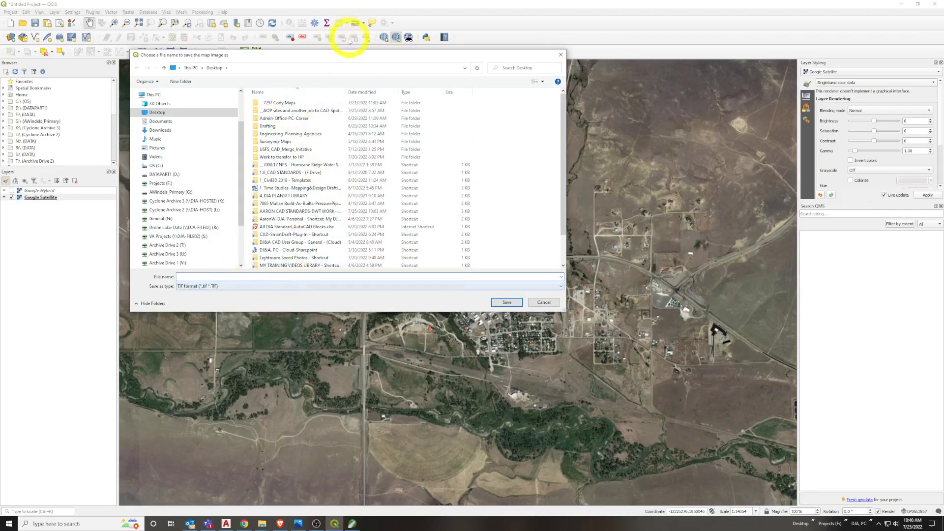
{"action": "left_click_drag", "start_coordinate": [347, 55], "coordinate": [344, 78]}
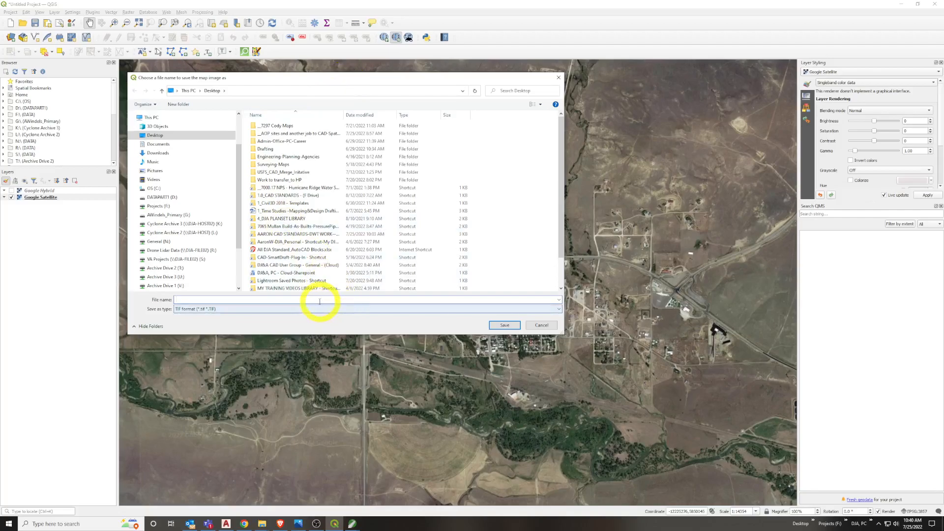
{"action": "left_click", "coordinate": [315, 308]}
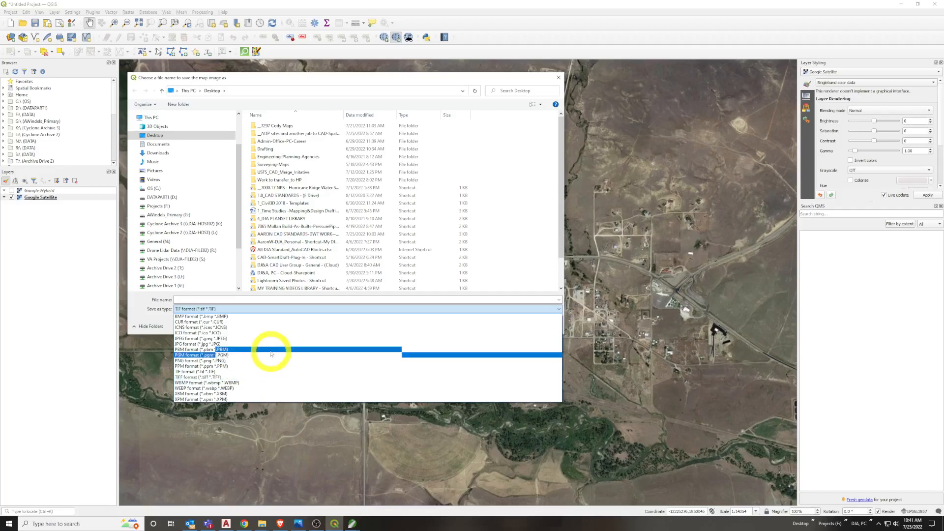
{"action": "left_click", "coordinate": [258, 299]}
{"action": "left_click", "coordinate": [258, 299]}
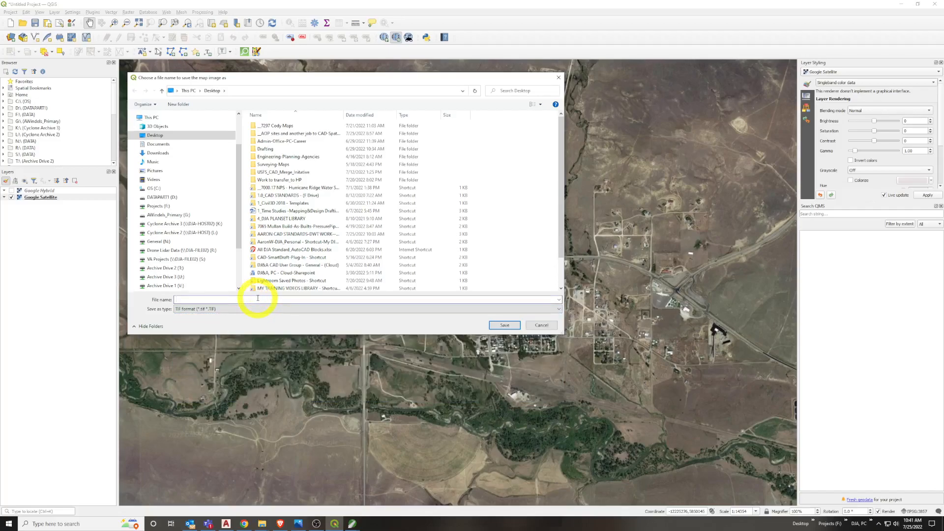
{"action": "type", "text": "7000"}
{"action": "type", "text": "_harlowtown_SPC_MT_2500_2022-07_AW"}
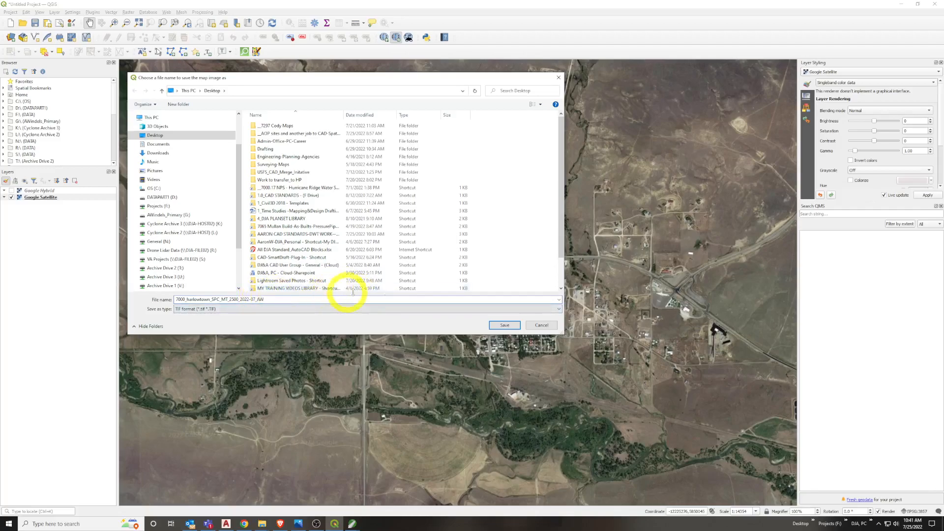
{"action": "left_click", "coordinate": [504, 327]}
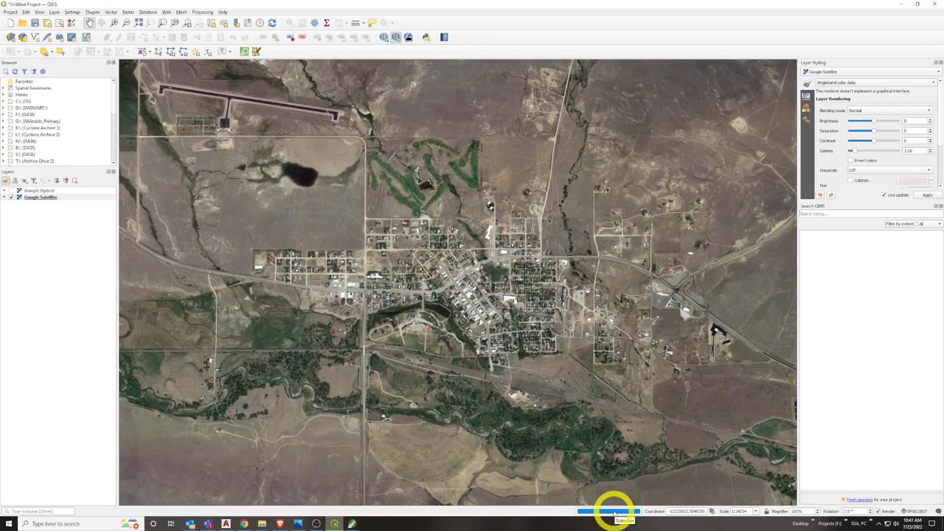
Minimize all open windows to reveal the desktop and look for the exported image among its files
{"action": "left_click", "coordinate": [902, 4]}
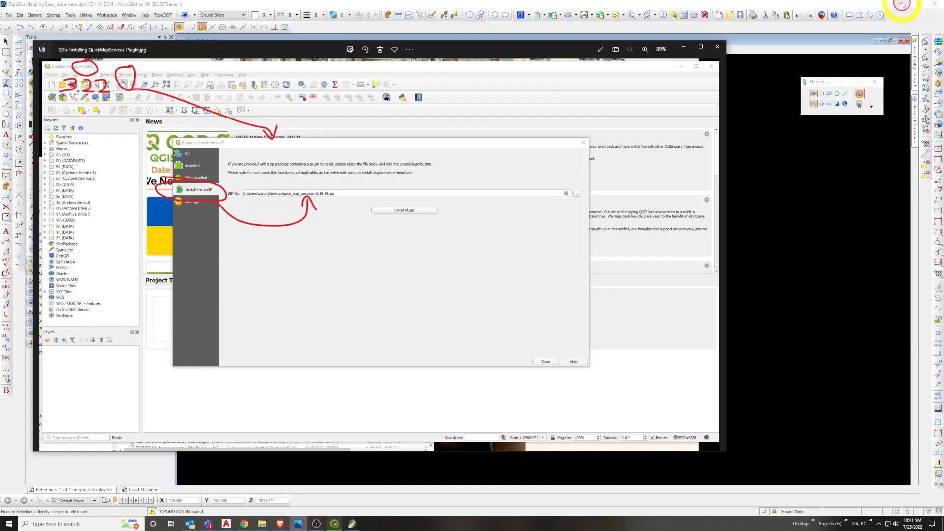
{"action": "left_click", "coordinate": [902, 4]}
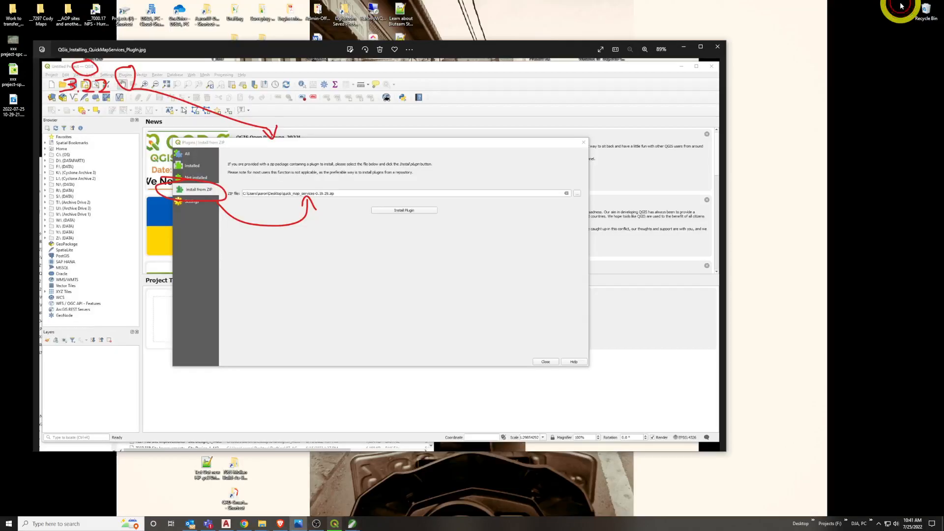
{"action": "left_click", "coordinate": [684, 47]}
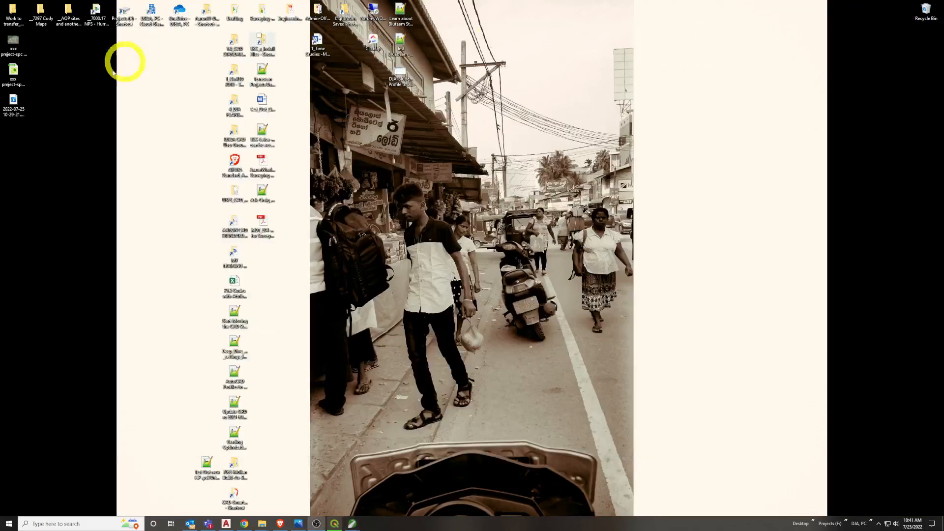
{"action": "left_click", "coordinate": [18, 79]}
{"action": "left_click", "coordinate": [62, 88]}
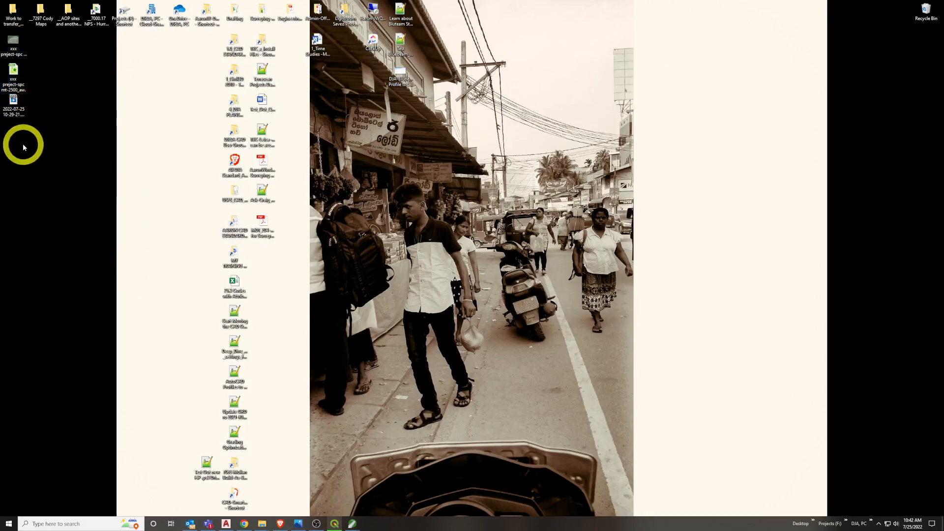
Check the export progress in QGIS, then return to the desktop and select the exported Harlowton TIF
{"action": "left_click", "coordinate": [334, 524]}
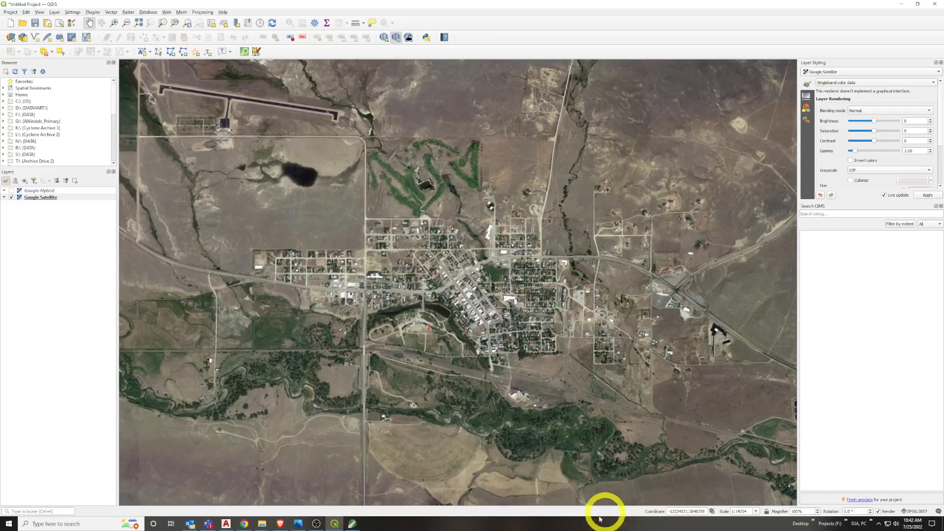
{"action": "left_click", "coordinate": [902, 4]}
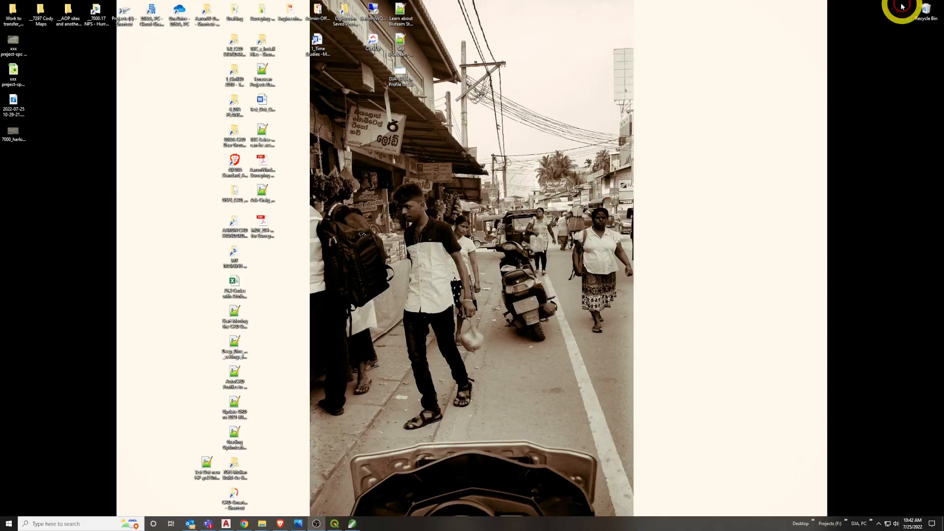
{"action": "left_click", "coordinate": [15, 140]}
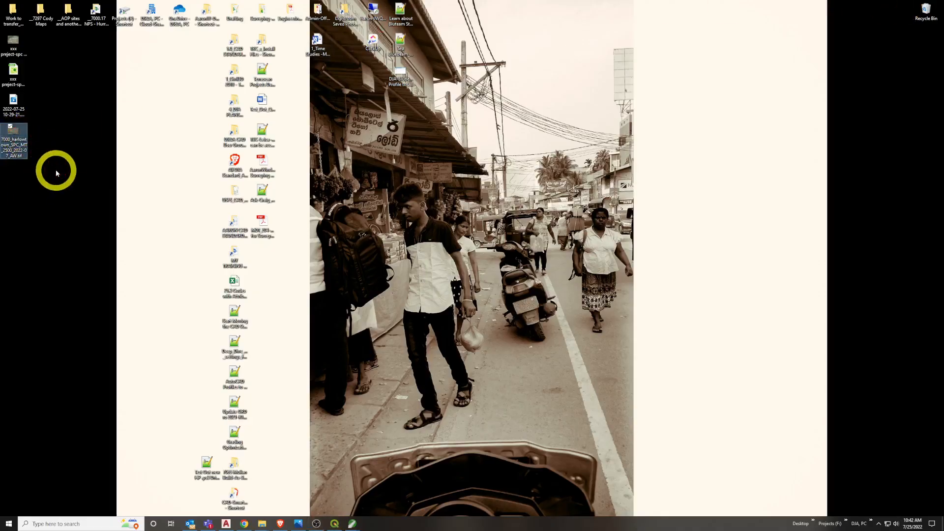
Open the exported Harlowton TIF in the photo viewer, inspect its imagery detail up close, and close it
{"action": "double_click", "coordinate": [20, 145]}
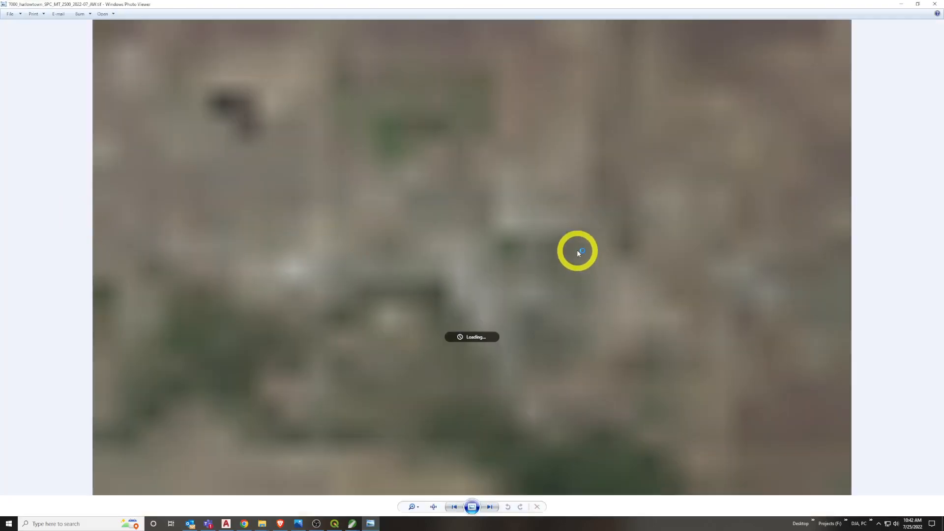
{"action": "scroll", "coordinate": [577, 249], "scroll_direction": "up", "scroll_amount": 5}
{"action": "scroll", "coordinate": [493, 280], "scroll_direction": "up", "scroll_amount": 3}
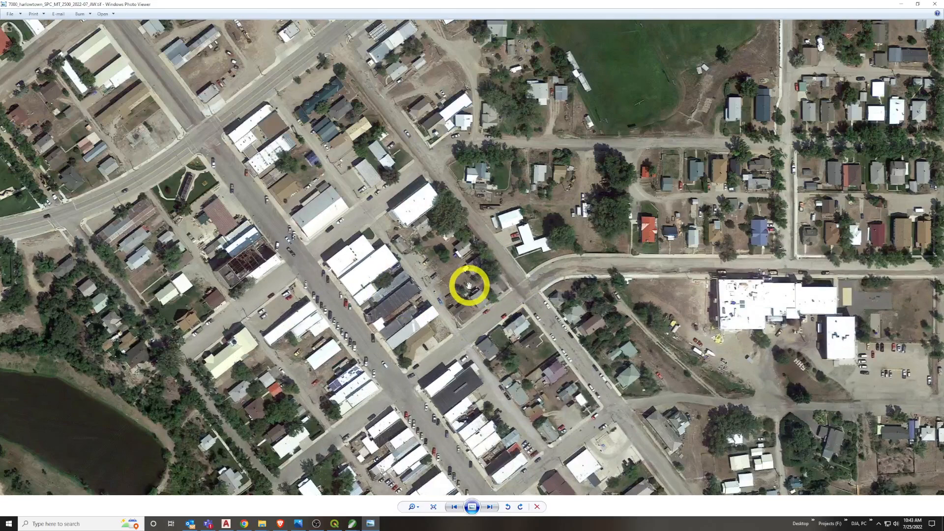
{"action": "left_click", "coordinate": [936, 4]}
Check the exported TIF's pixel dimensions and file size in its file properties, and close them
{"action": "double_click", "coordinate": [22, 136]}
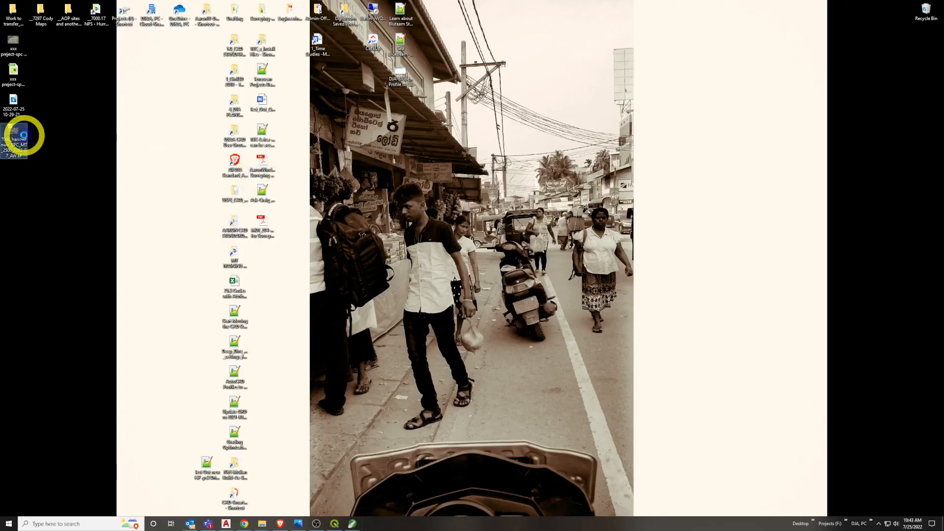
{"action": "right_click", "coordinate": [23, 136]}
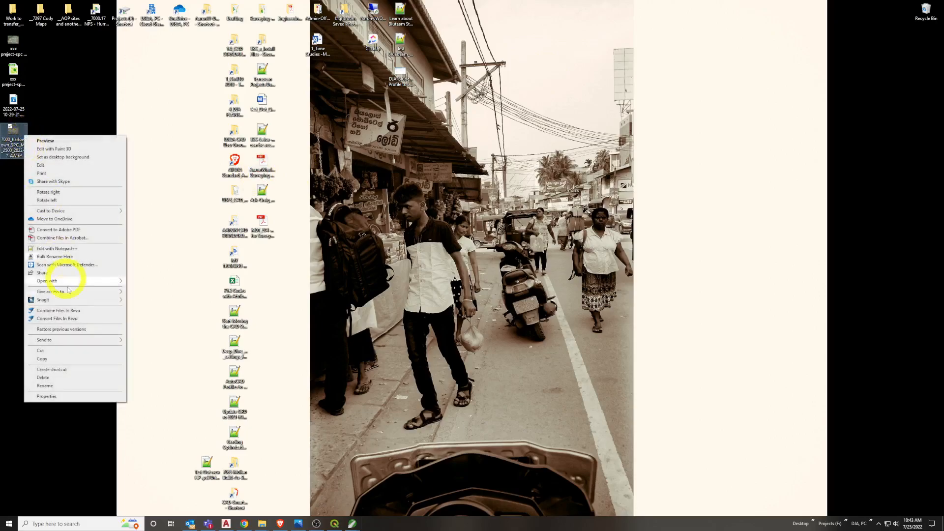
{"action": "left_click", "coordinate": [70, 397]}
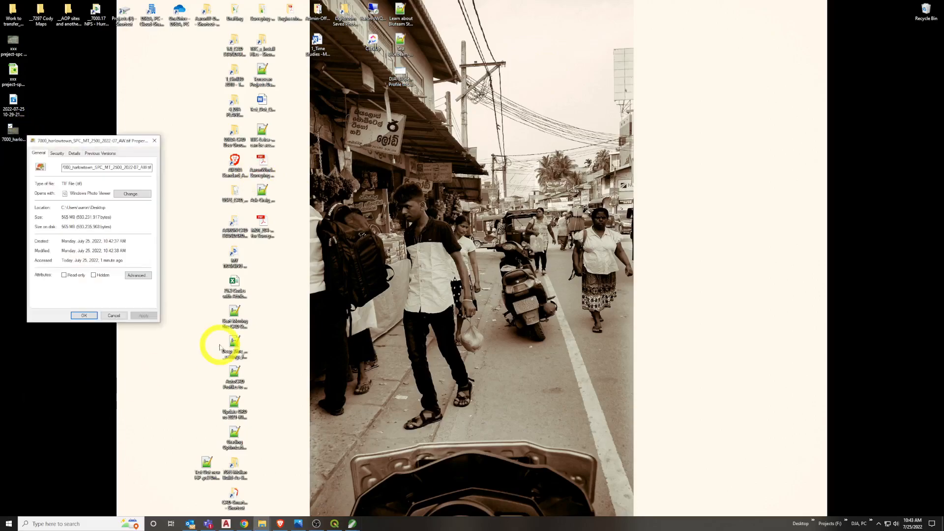
{"action": "left_click", "coordinate": [73, 152]}
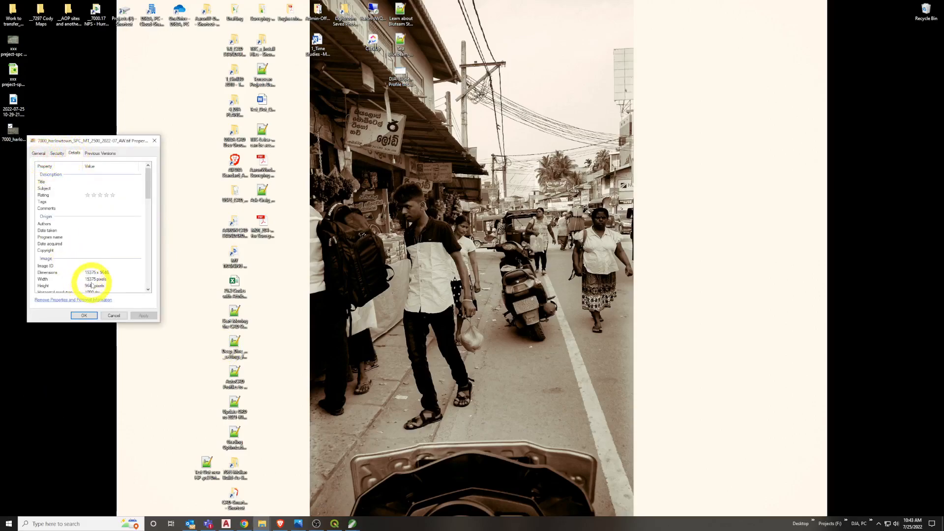
{"action": "left_click", "coordinate": [40, 153]}
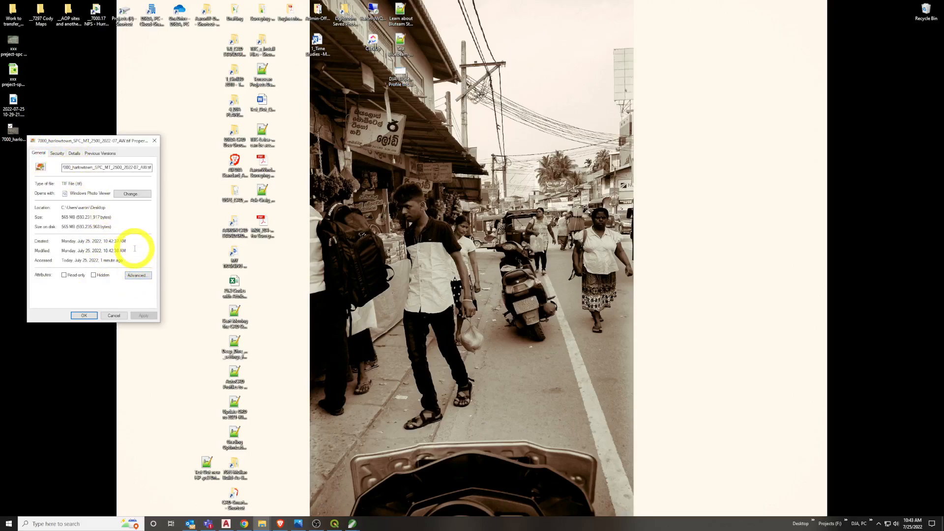
{"action": "left_click", "coordinate": [76, 221]}
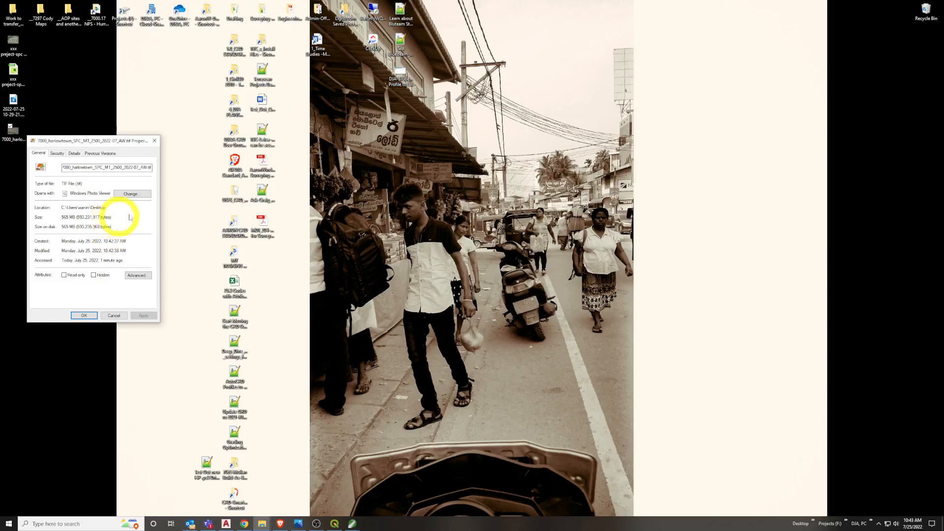
{"action": "left_click", "coordinate": [153, 141]}
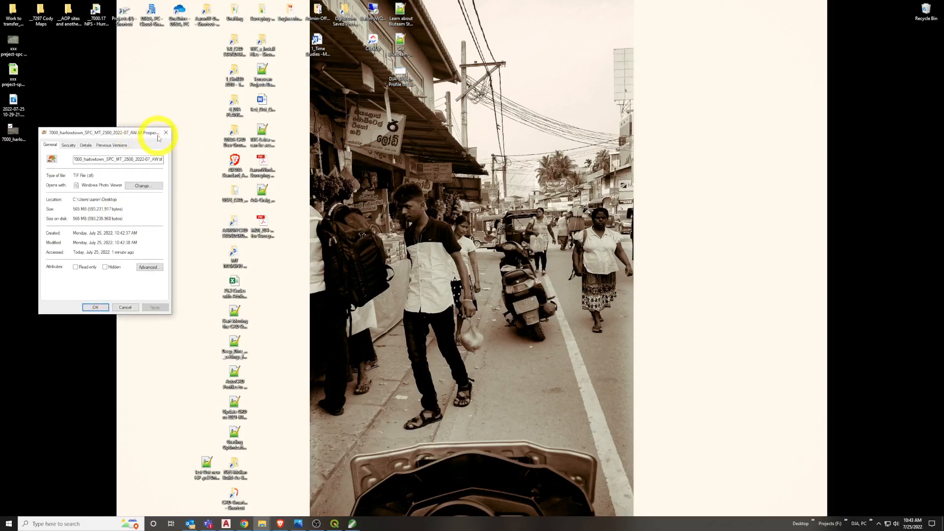
{"action": "left_click", "coordinate": [166, 135]}
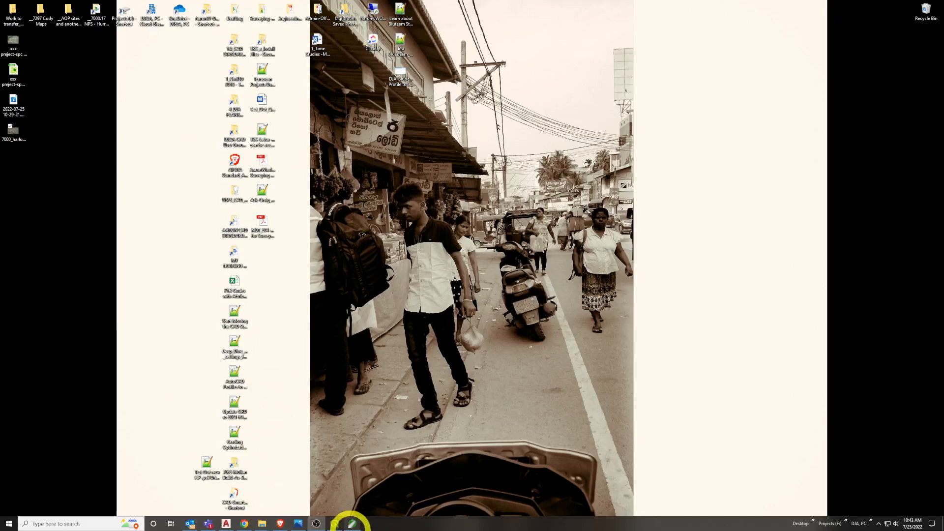
Switch to MicroStation, review TopoDOT's Load Aerials imagery tools, and minimize the program
{"action": "mouse_move", "coordinate": [358, 525]}
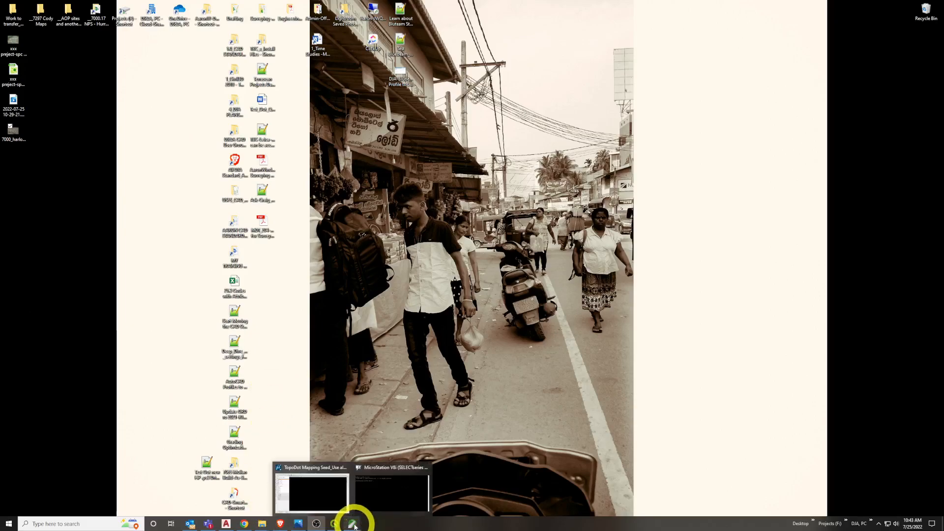
{"action": "left_click", "coordinate": [329, 491]}
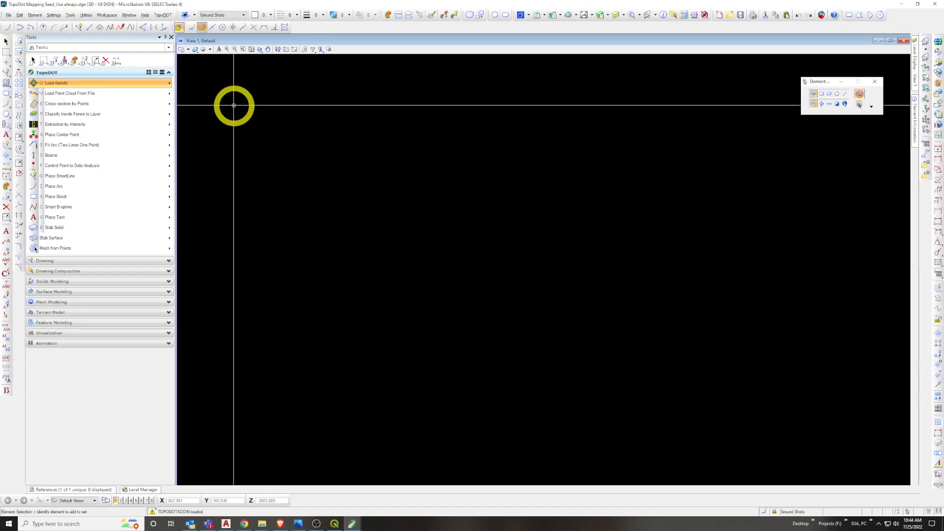
{"action": "left_click", "coordinate": [131, 82]}
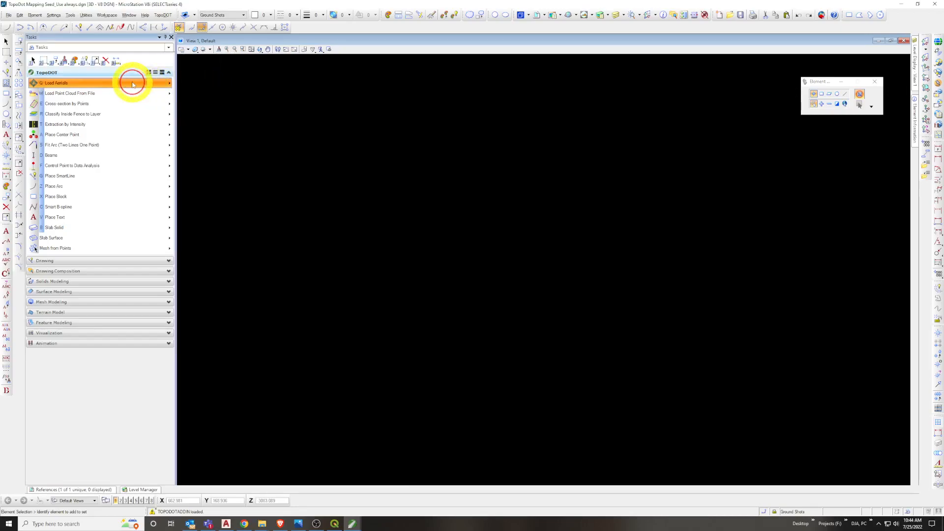
{"action": "left_click", "coordinate": [273, 218]}
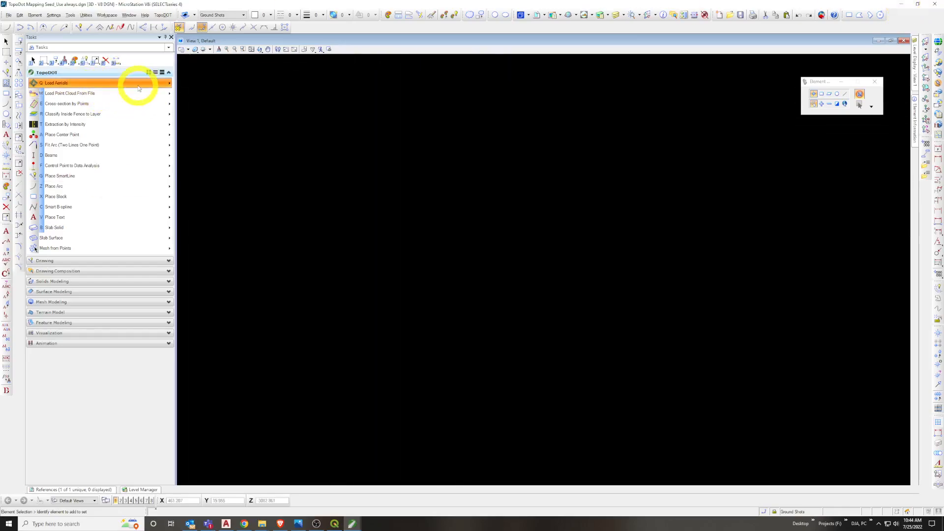
{"action": "left_click", "coordinate": [115, 75]}
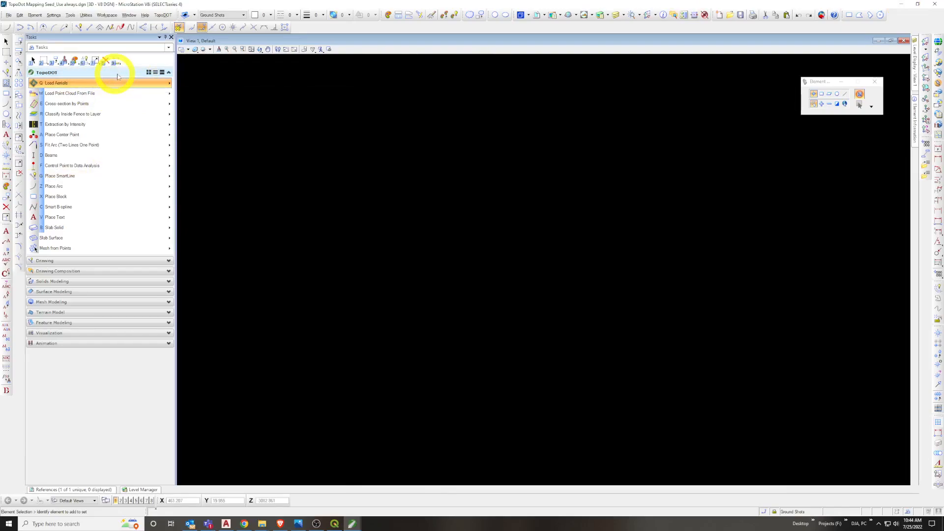
{"action": "left_click", "coordinate": [902, 7]}
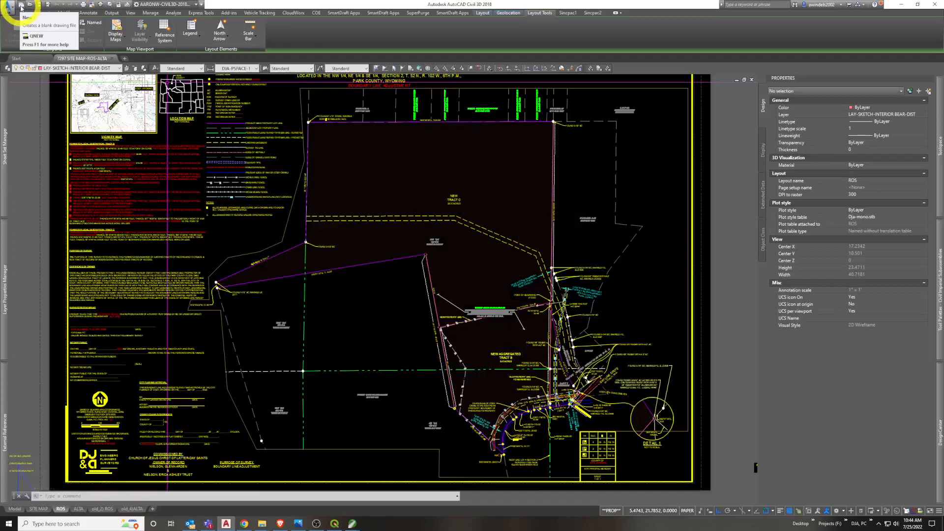
Create a new blank drawing in Civil 3D and switch it to model space at the survey mapping information box
{"action": "left_click", "coordinate": [21, 7]}
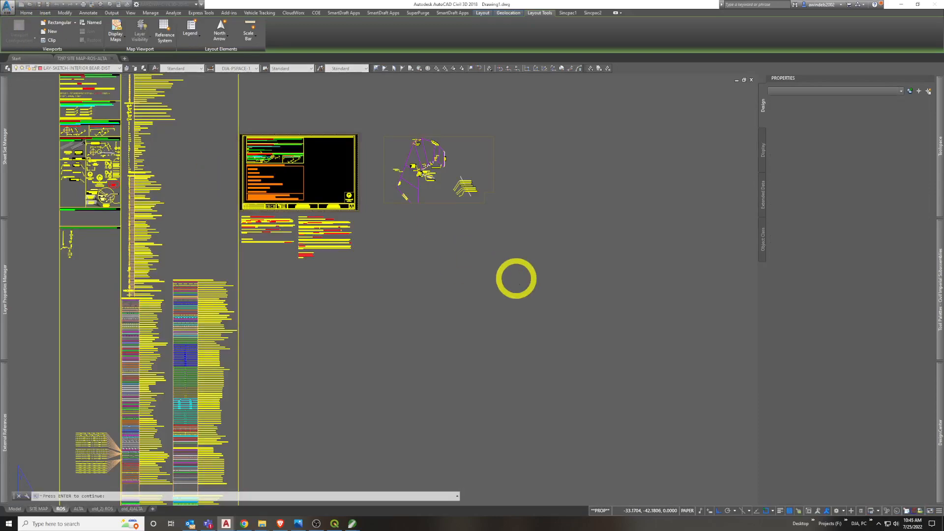
{"action": "key", "text": "Return"}
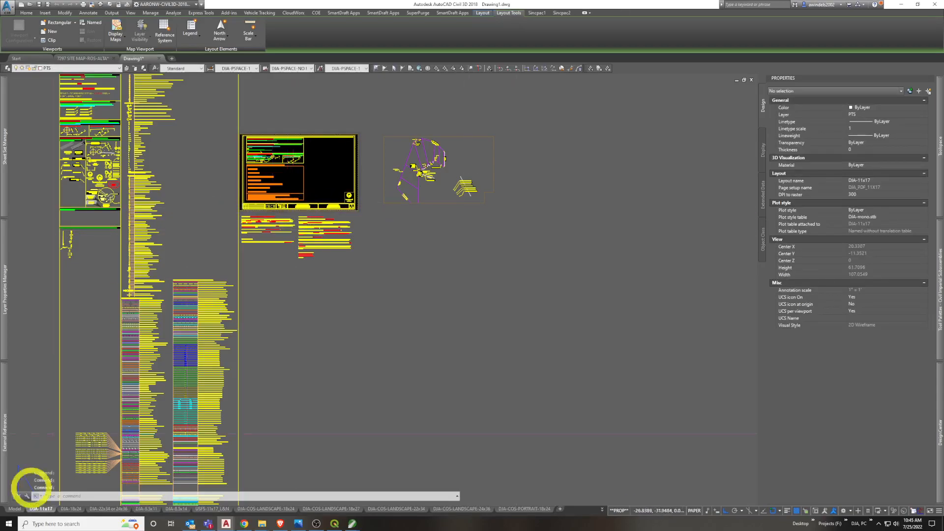
{"action": "left_click", "coordinate": [15, 509]}
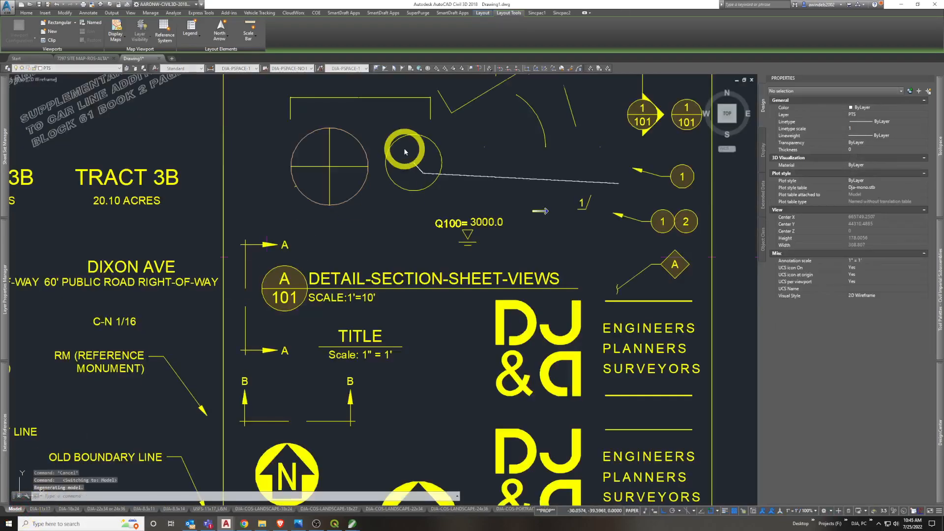
{"action": "scroll", "coordinate": [413, 177], "scroll_direction": "down", "scroll_amount": 8}
{"action": "left_click_drag", "start_coordinate": [590, 248], "coordinate": [248, 163]}
{"action": "scroll", "coordinate": [249, 165], "scroll_direction": "down", "scroll_amount": 6}
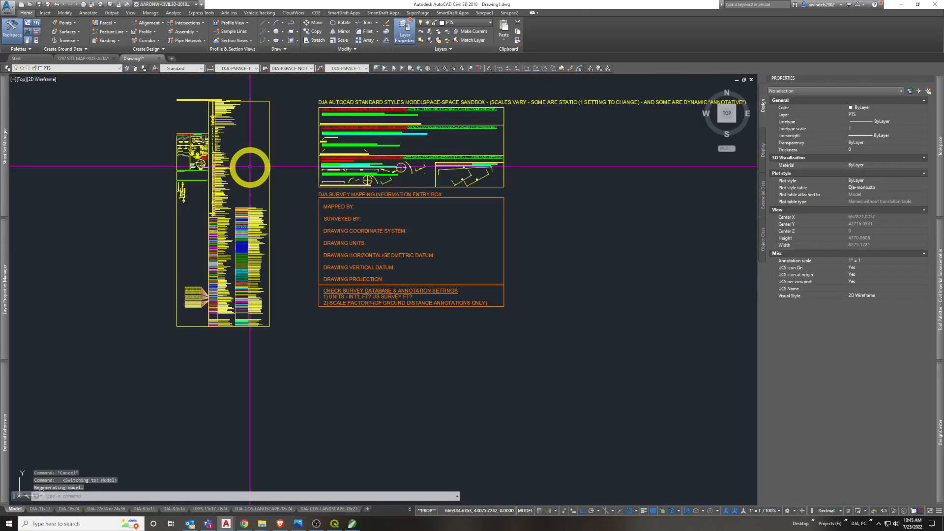
{"action": "left_click_drag", "start_coordinate": [434, 316], "coordinate": [269, 374]}
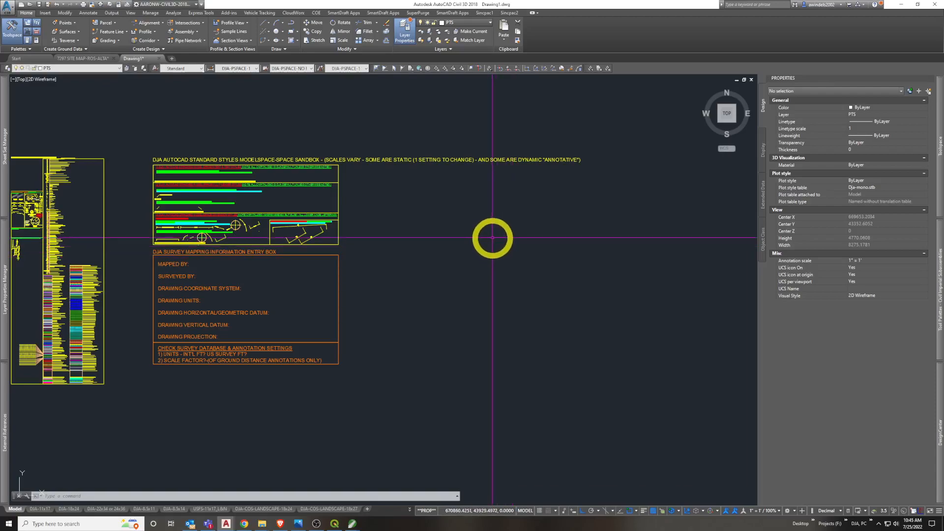
Open the new drawing's Drawing Settings at the units and zone options and go to the coordinate system code
{"action": "left_click", "coordinate": [9, 7]}
{"action": "mouse_move", "coordinate": [23, 184]}
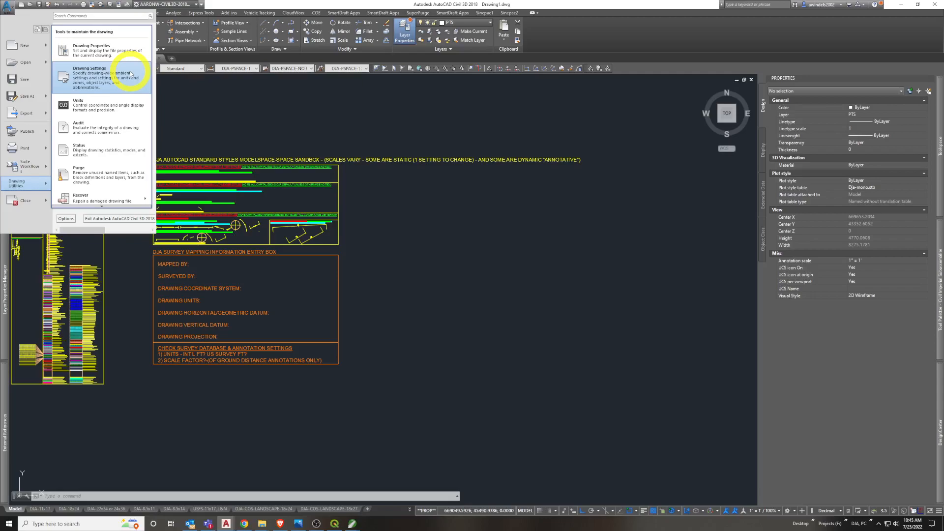
{"action": "left_click", "coordinate": [130, 73]}
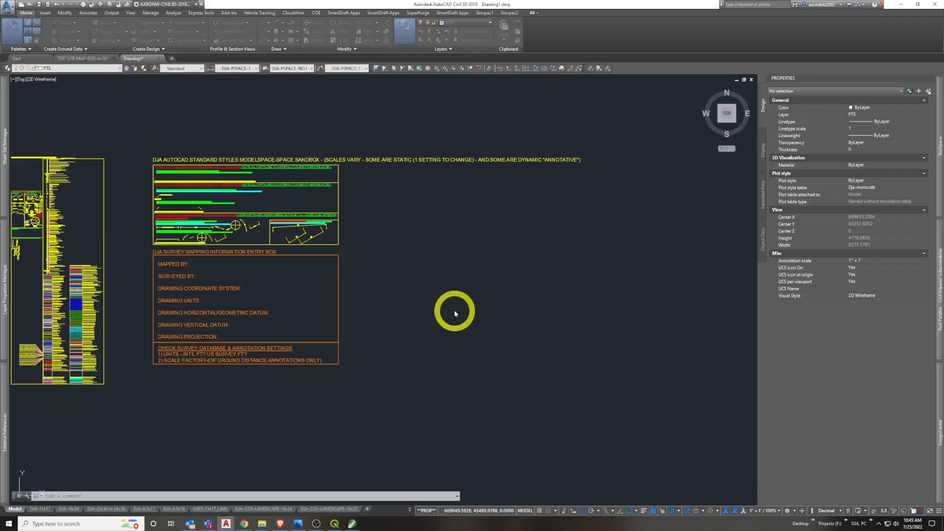
{"action": "mouse_move", "coordinate": [388, 132]}
{"action": "left_mouse_down"}
{"action": "mouse_move", "coordinate": [397, 126]}
{"action": "mouse_move", "coordinate": [412, 140]}
{"action": "left_mouse_up"}
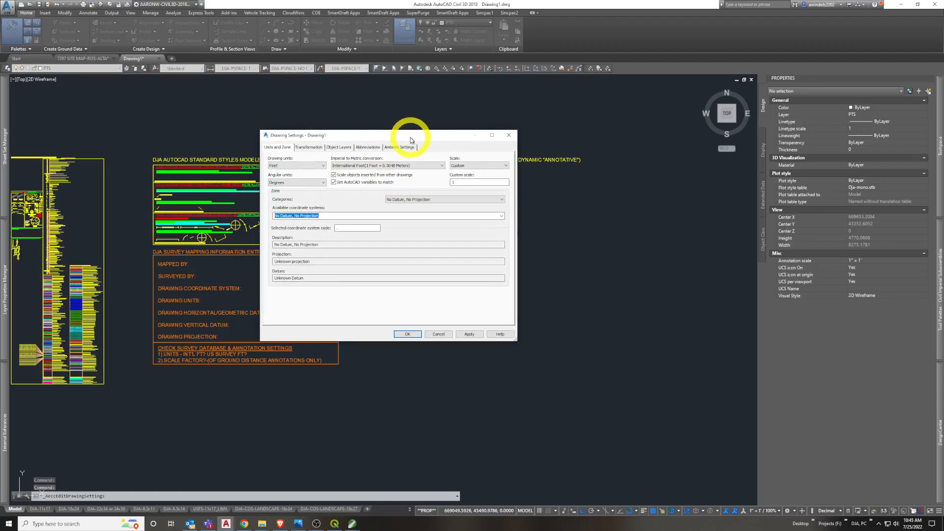
{"action": "left_click", "coordinate": [348, 228]}
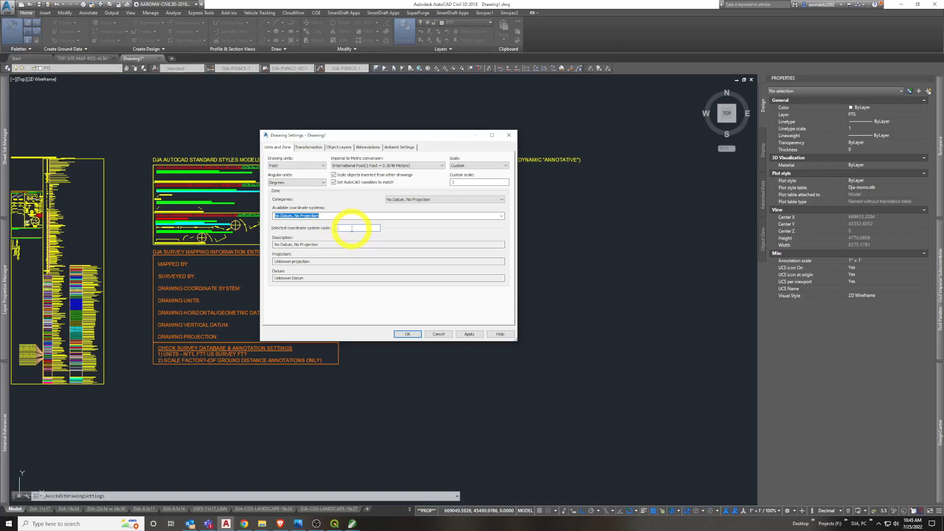
{"action": "mouse_move", "coordinate": [416, 128]}
{"action": "left_mouse_down"}
{"action": "mouse_move", "coordinate": [444, 120]}
{"action": "mouse_move", "coordinate": [438, 127]}
{"action": "left_mouse_up"}
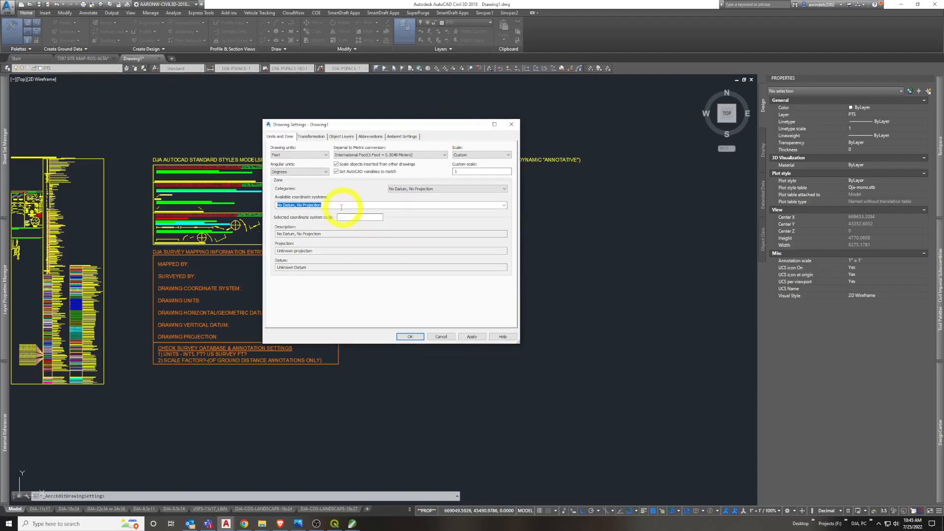
Set the zone category to USA, Oregon and the coordinate system to NAD83 Oregon State Planes (Polyconic), South Zone, US Foot
{"action": "left_click", "coordinate": [504, 206]}
{"action": "left_click", "coordinate": [505, 211]}
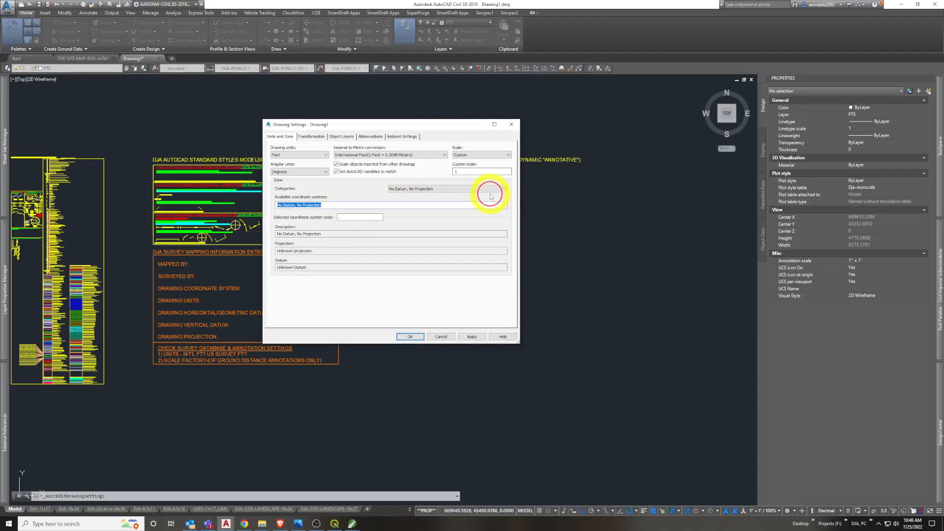
{"action": "left_click", "coordinate": [495, 189]}
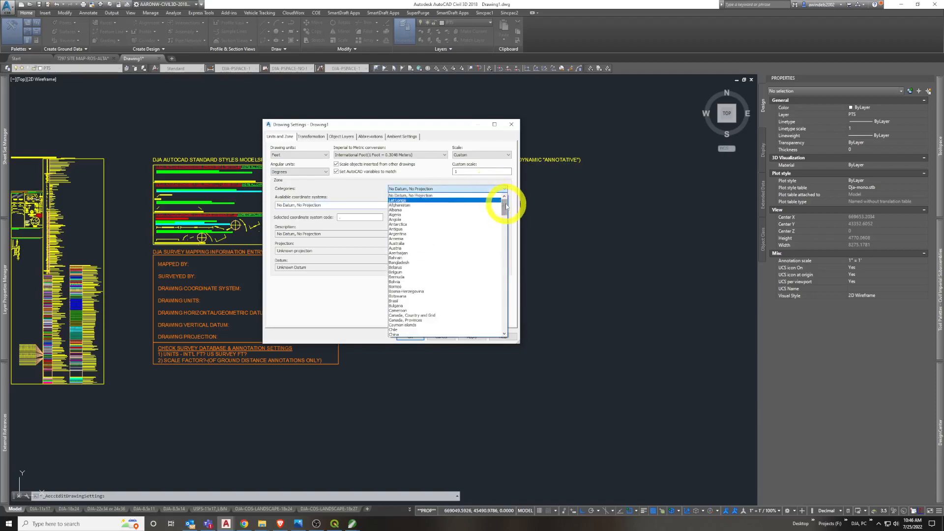
{"action": "left_click_drag", "start_coordinate": [506, 206], "coordinate": [506, 302]}
{"action": "left_click", "coordinate": [425, 278]}
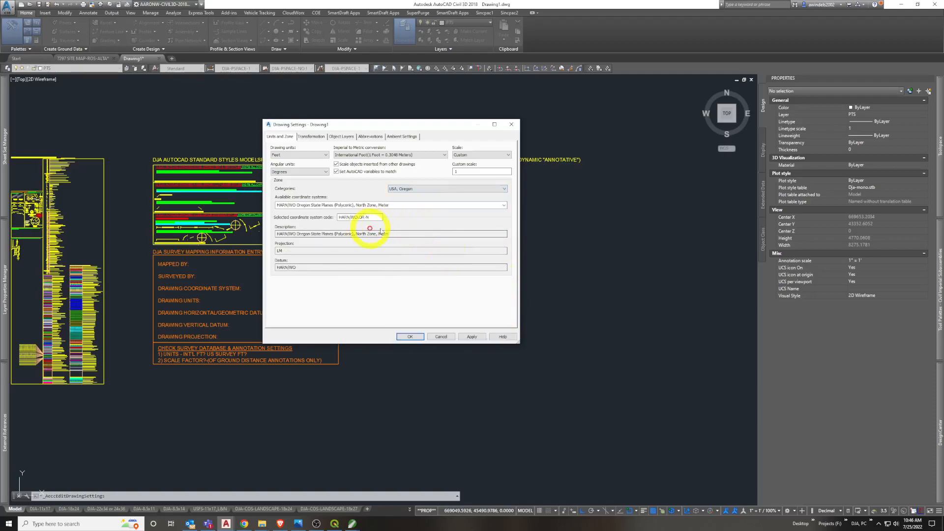
{"action": "left_click", "coordinate": [502, 205]}
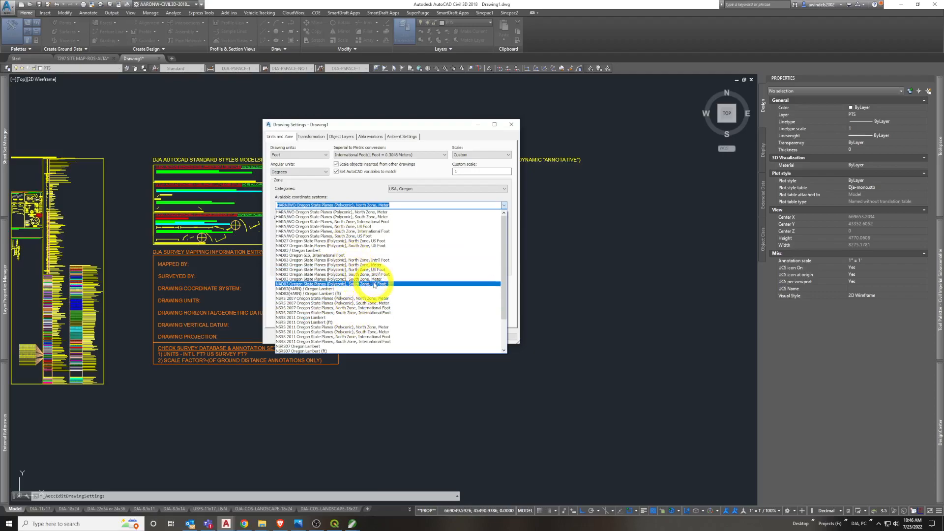
{"action": "left_click", "coordinate": [377, 284]}
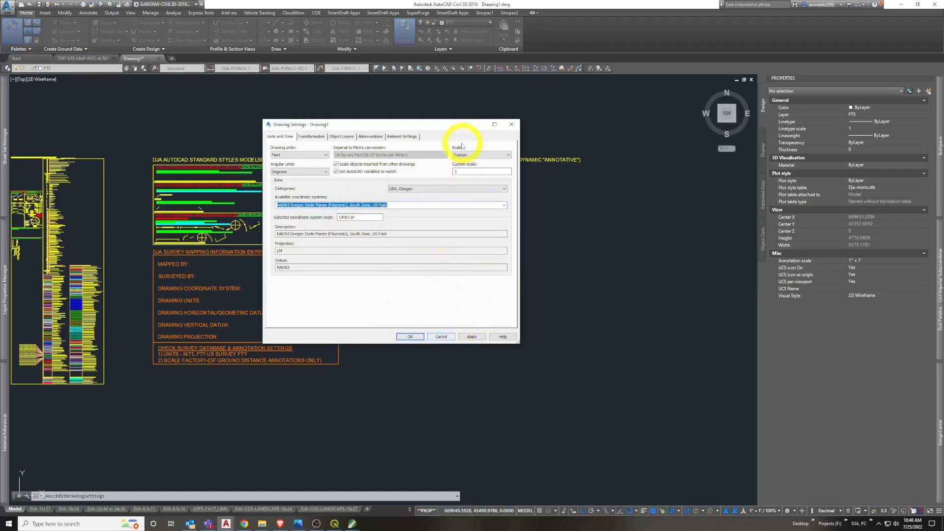
Clear the coordinate system code so the drawing uses No Datum, No Projection, and accept the drawing settings
{"action": "left_click_drag", "start_coordinate": [459, 132], "coordinate": [480, 126]}
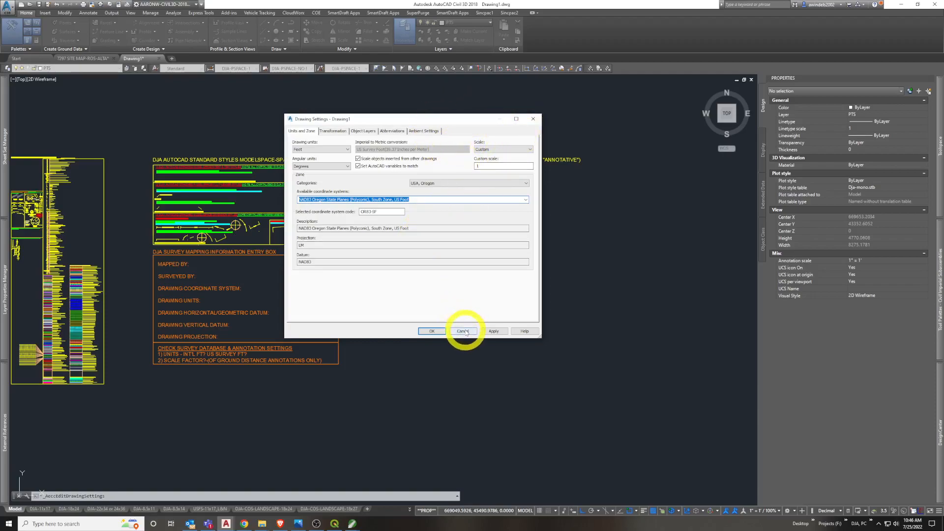
{"action": "key", "text": "Tab"}
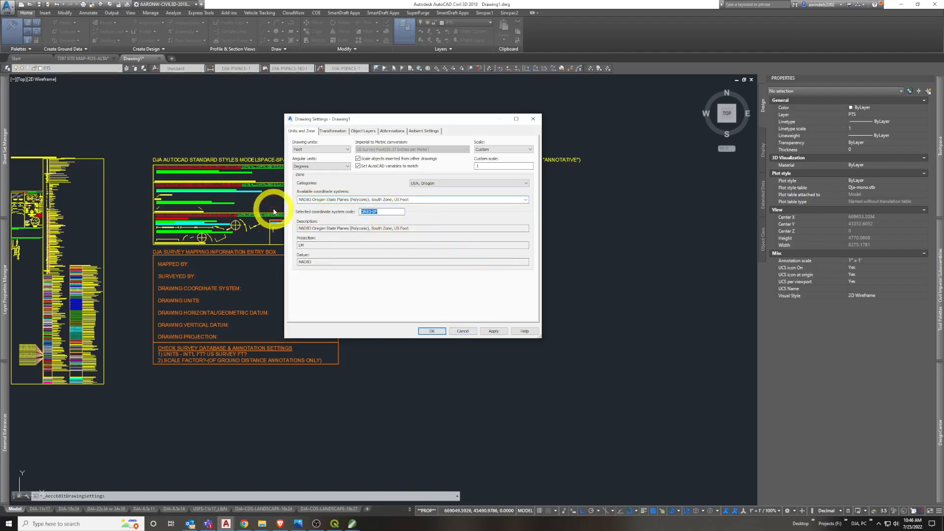
{"action": "key", "text": "BackSpace"}
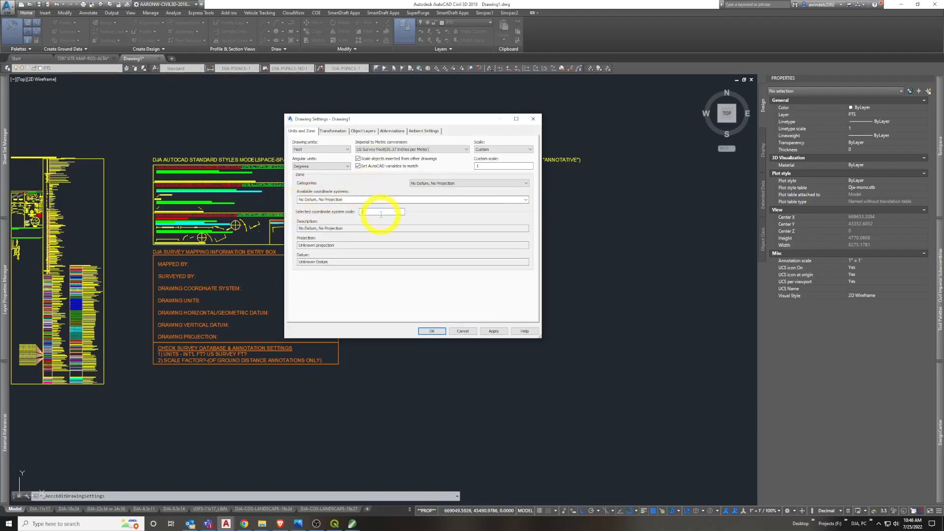
{"action": "left_click", "coordinate": [439, 331]}
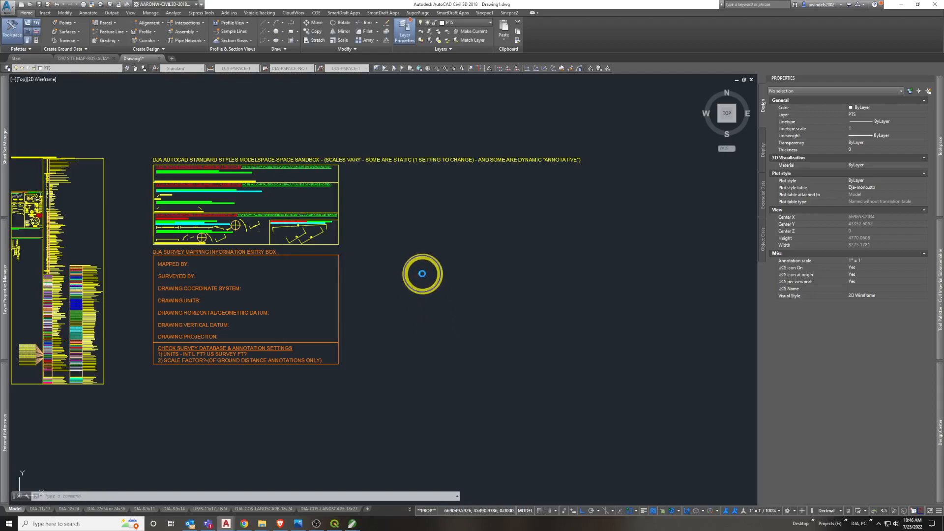
Recheck the units and zone options in the Drawing Settings and close them without changes
{"action": "right_click", "coordinate": [423, 274]}
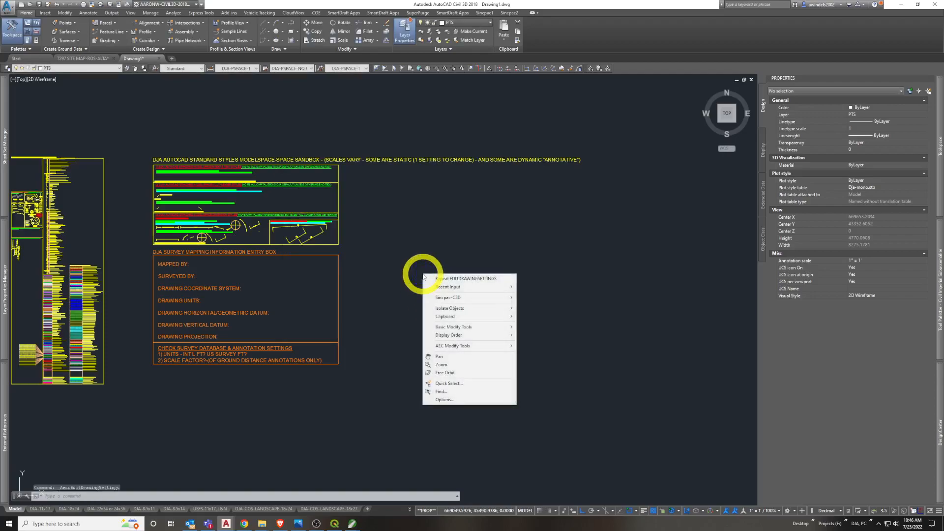
{"action": "left_click", "coordinate": [469, 279]}
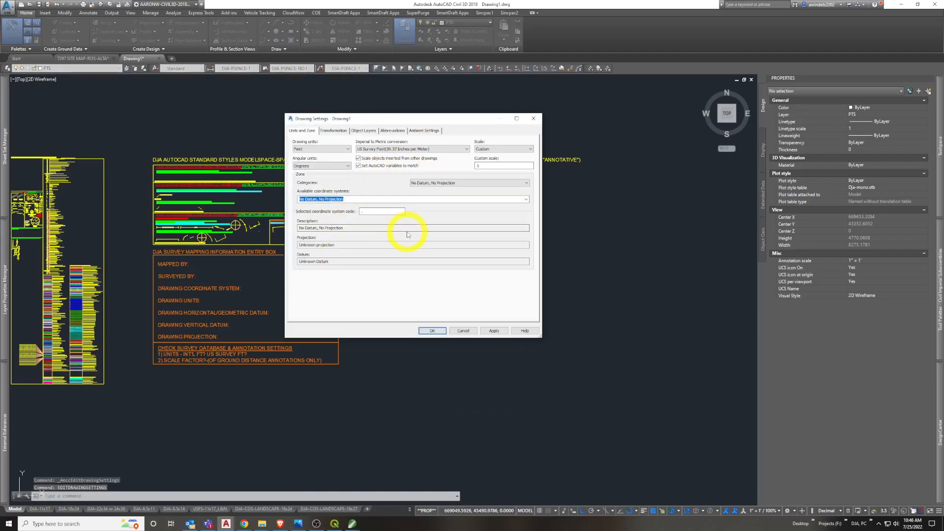
{"action": "key", "text": "Escape"}
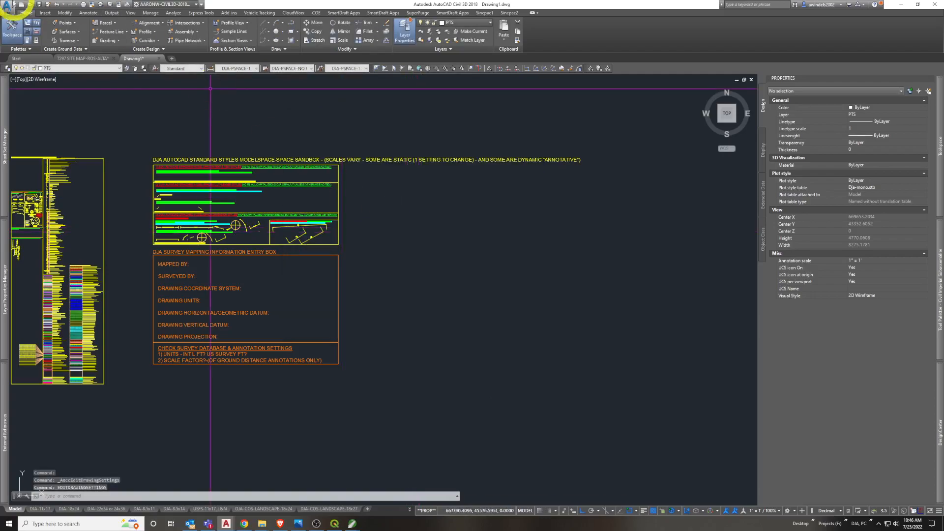
{"action": "left_click", "coordinate": [10, 13]}
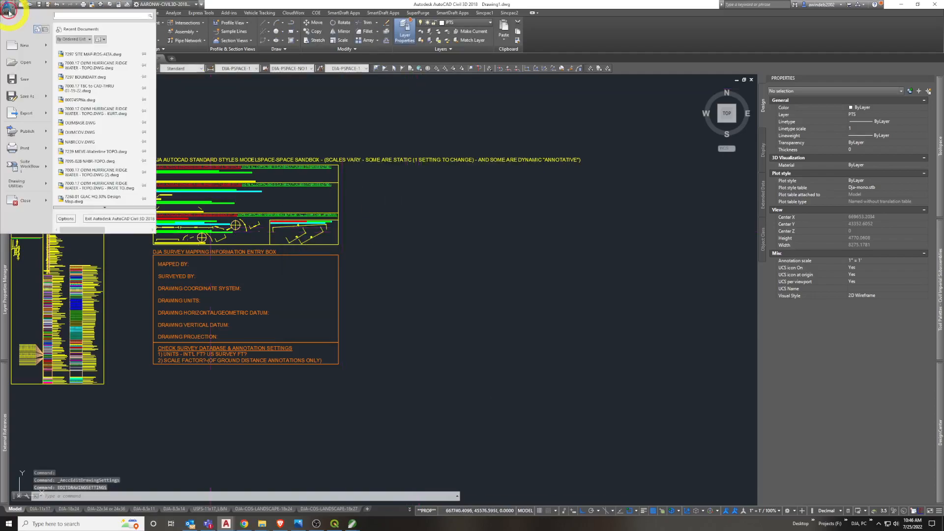
{"action": "left_click", "coordinate": [33, 186]}
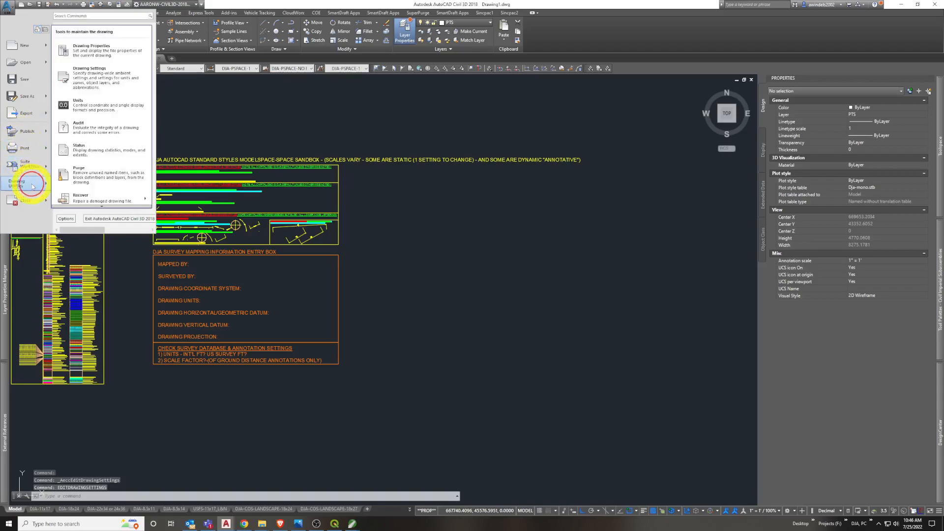
{"action": "left_click", "coordinate": [121, 104]}
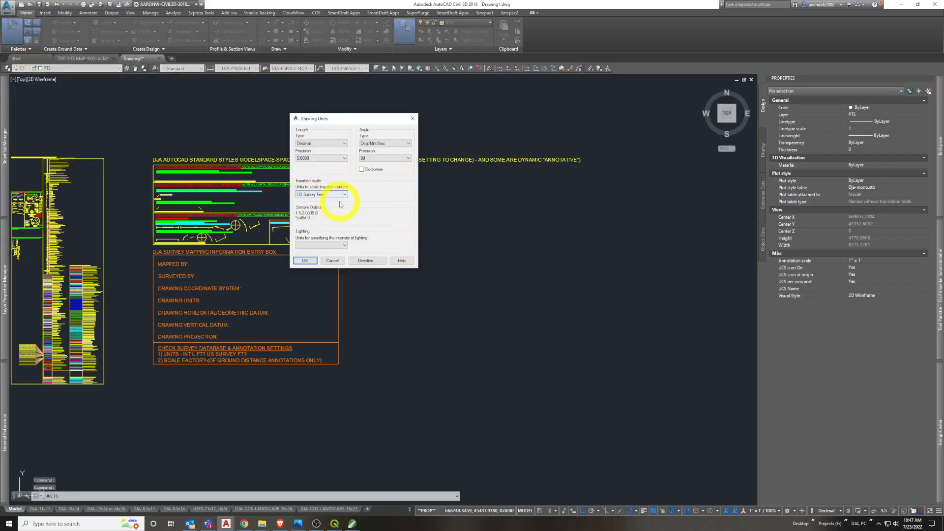
{"action": "left_click_drag", "start_coordinate": [354, 119], "coordinate": [386, 121]}
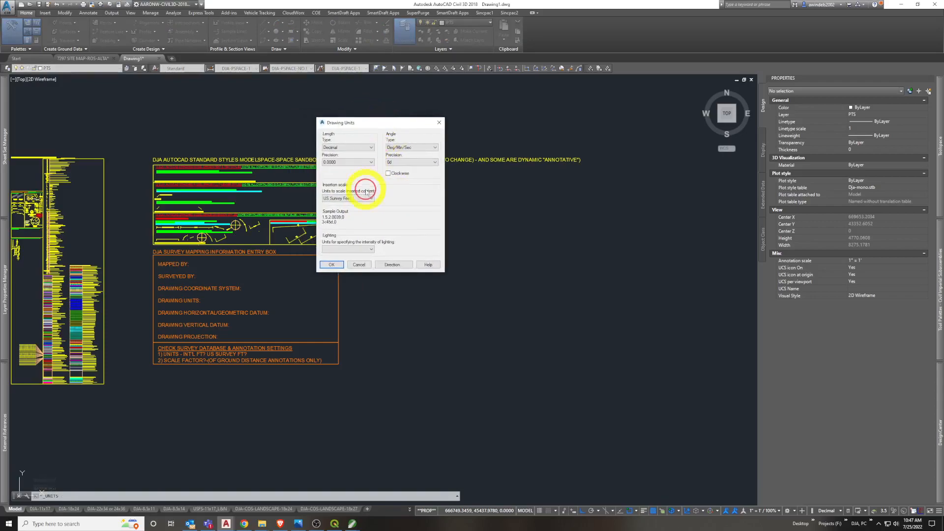
{"action": "left_click", "coordinate": [364, 199]}
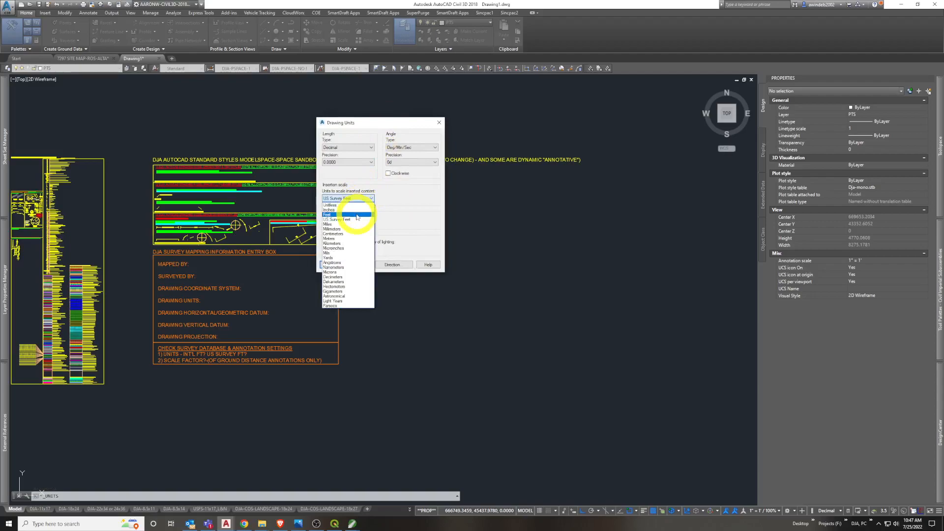
{"action": "left_click", "coordinate": [357, 216]}
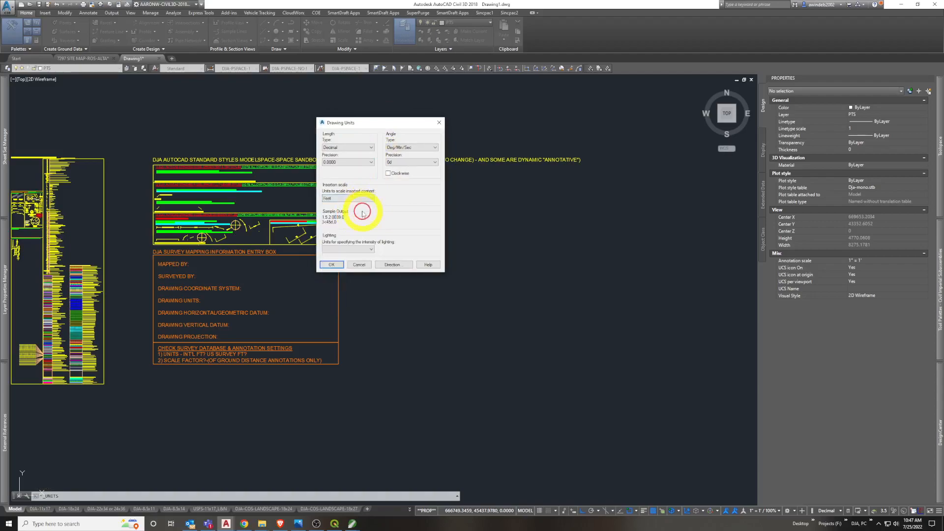
{"action": "left_click", "coordinate": [367, 199]}
{"action": "left_click", "coordinate": [359, 212]}
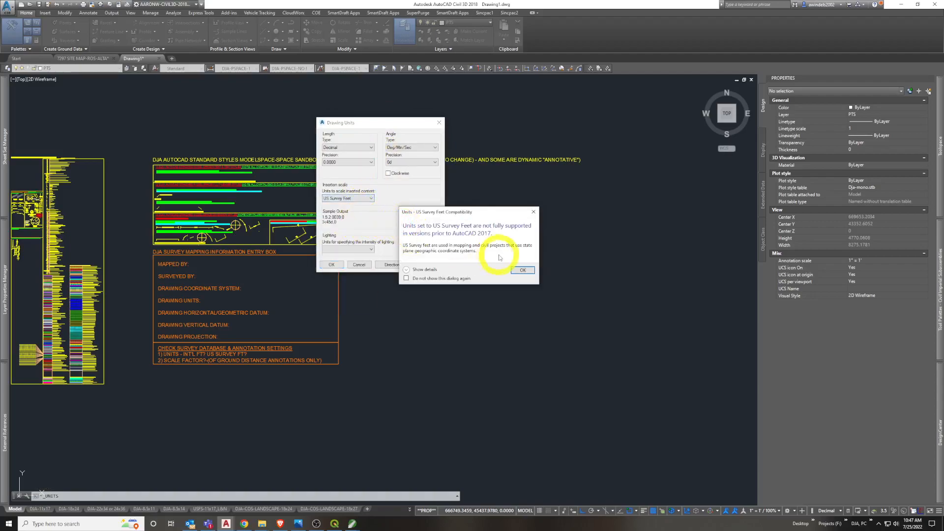
{"action": "left_click", "coordinate": [517, 269]}
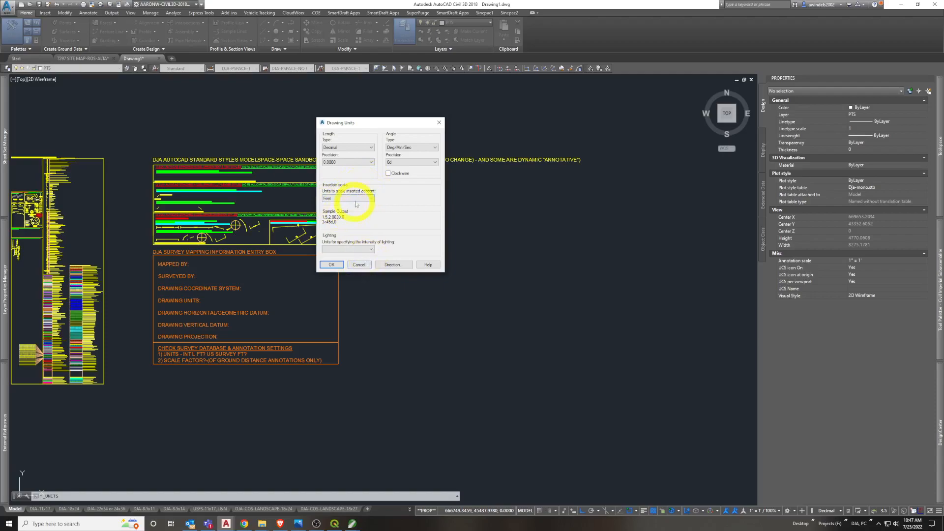
{"action": "left_click", "coordinate": [358, 269]}
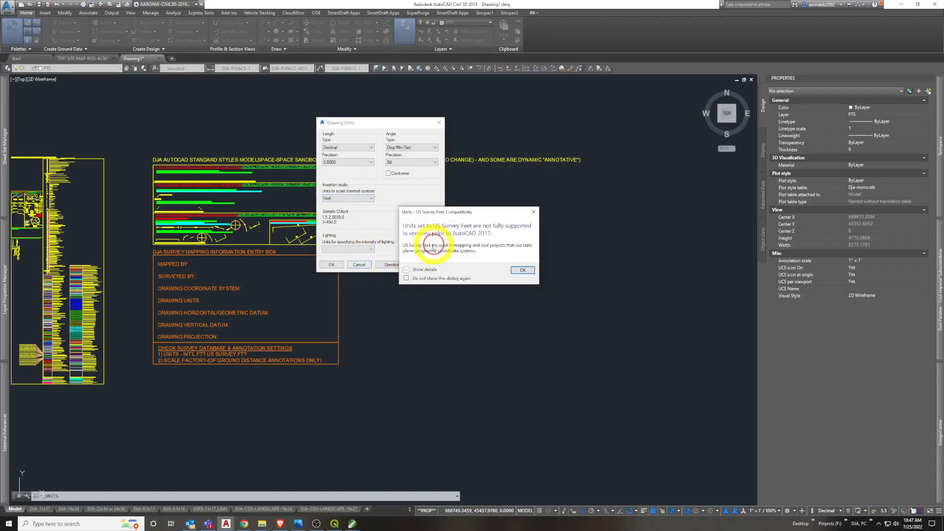
{"action": "left_click", "coordinate": [522, 270]}
{"action": "left_click", "coordinate": [517, 268]}
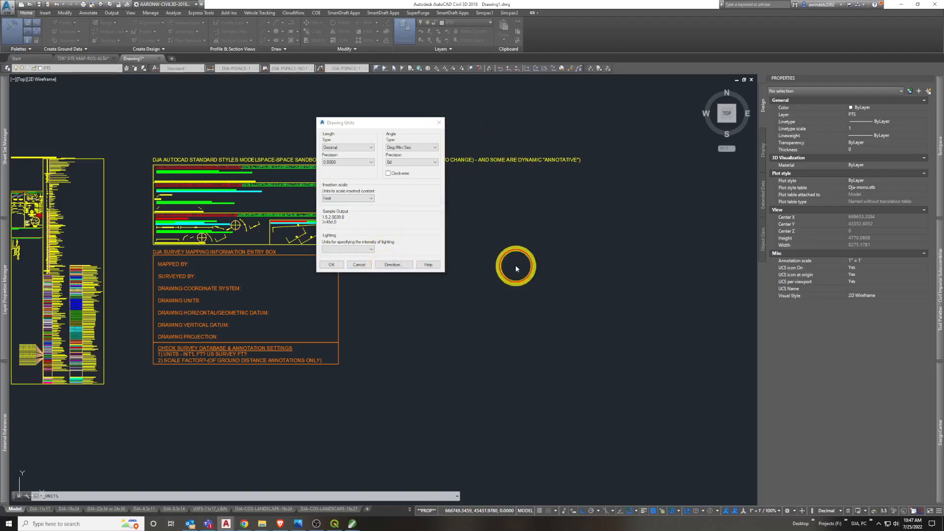
Set the drawing units' insertion scale to Feet and accept the units settings
{"action": "right_click", "coordinate": [452, 223]}
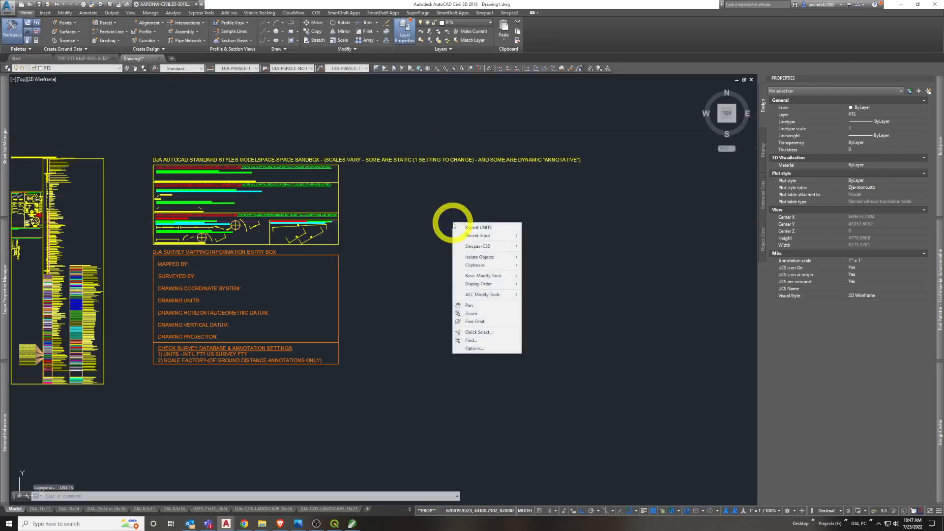
{"action": "key", "text": "Escape"}
{"action": "mouse_move", "coordinate": [474, 228]}
{"action": "left_mouse_down"}
{"action": "mouse_move", "coordinate": [457, 245]}
{"action": "mouse_move", "coordinate": [411, 247]}
{"action": "left_mouse_up"}
{"action": "right_click", "coordinate": [388, 218]}
{"action": "left_click", "coordinate": [399, 226]}
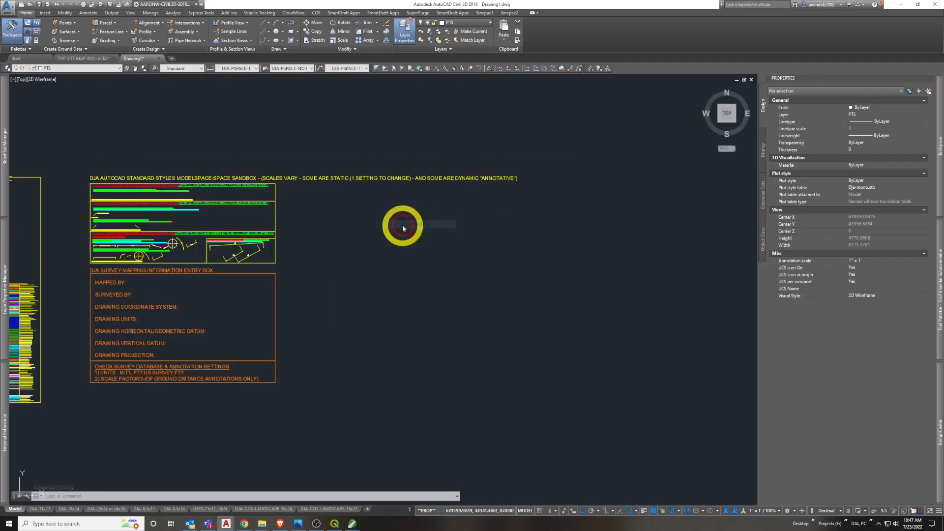
{"action": "left_click", "coordinate": [326, 195]}
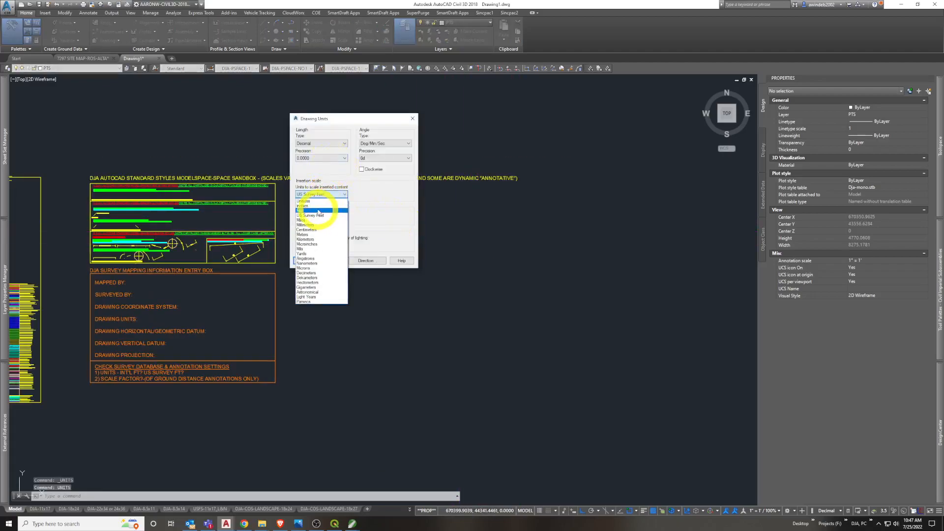
{"action": "left_click", "coordinate": [317, 209]}
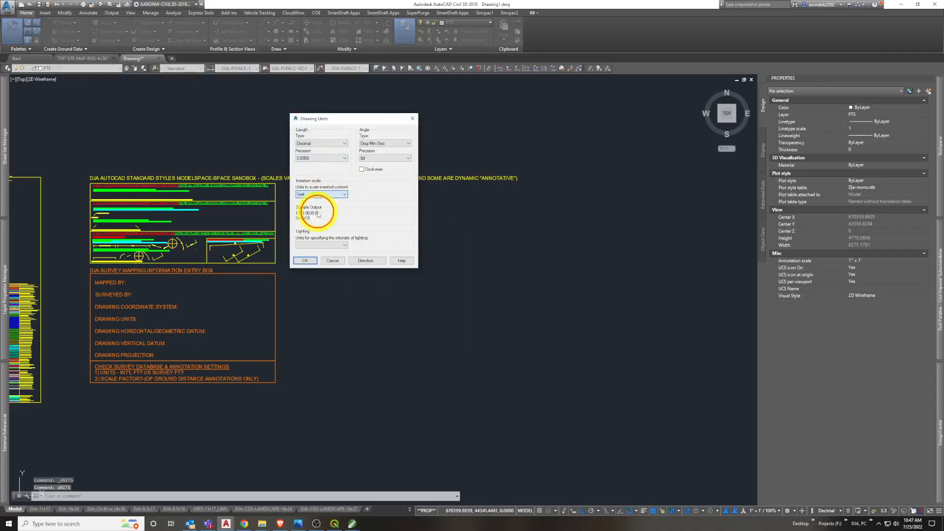
{"action": "left_click", "coordinate": [308, 260]}
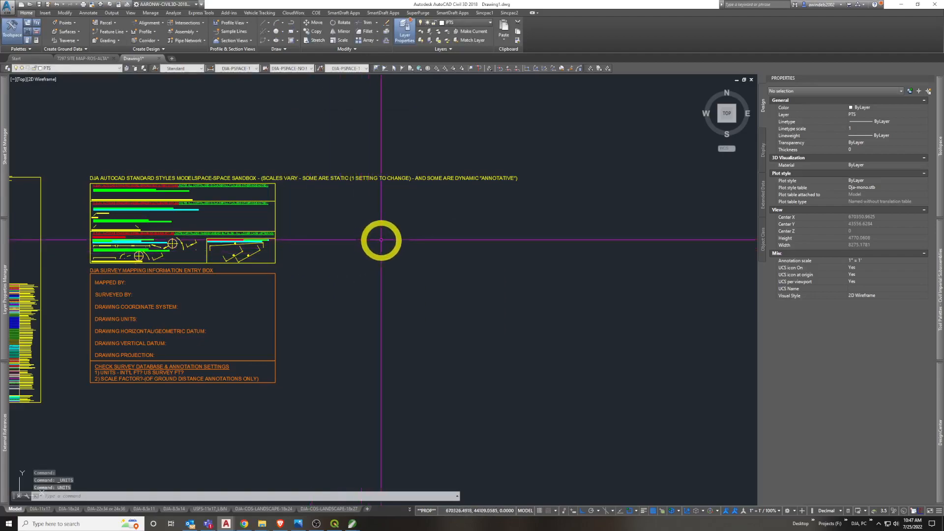
Use MAPIINSERT to bring in the Desktop image 7000_harlowtown_SPC_MT_2500_2022-07_AW.tif, opening its image correlation settings
{"action": "left_click_drag", "start_coordinate": [389, 239], "coordinate": [362, 260]}
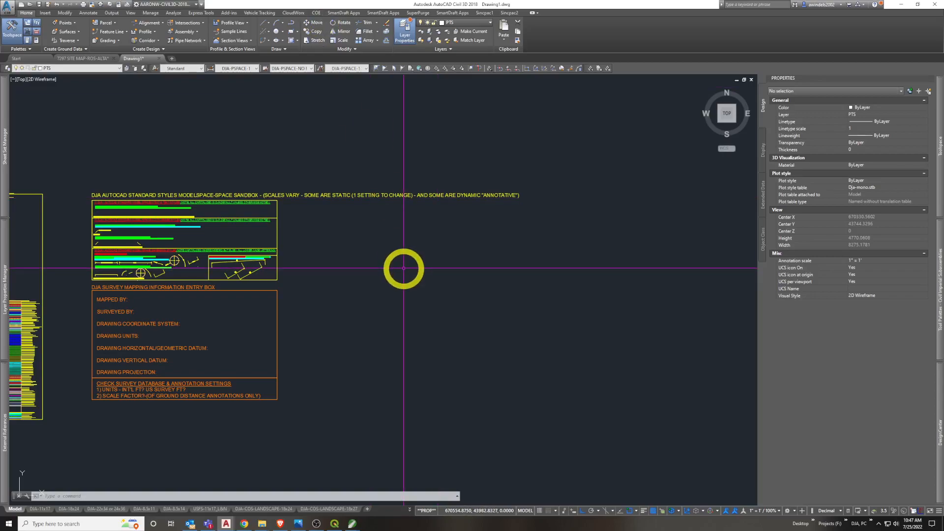
{"action": "type", "text": "MAPI"}
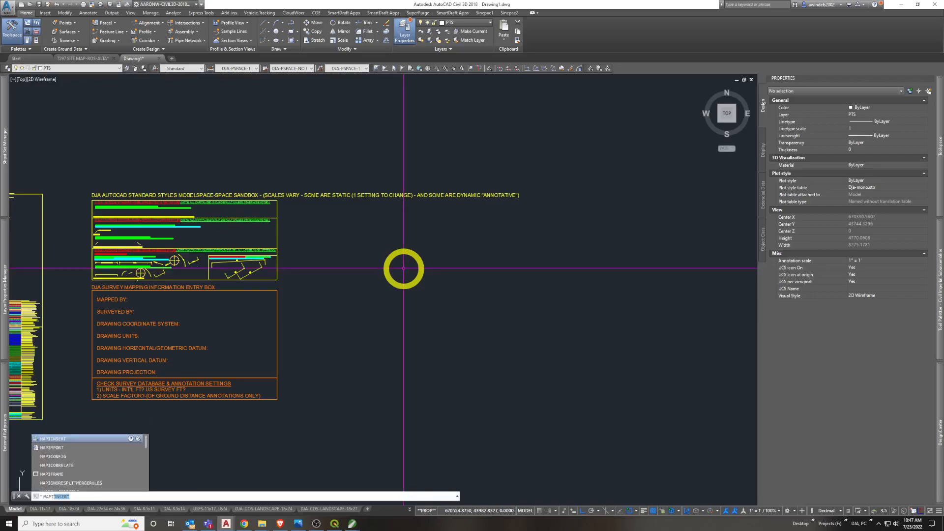
{"action": "type", "text": "INESRT"}
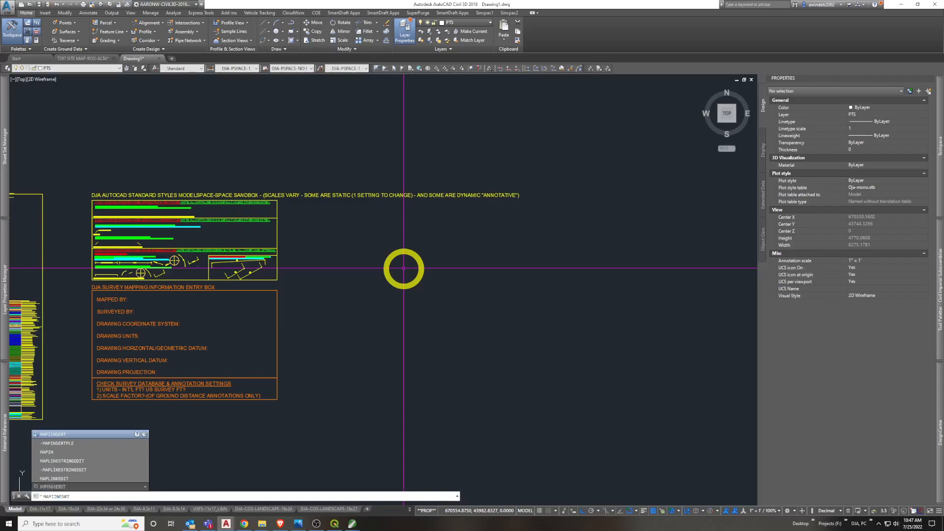
{"action": "left_click", "coordinate": [75, 437]}
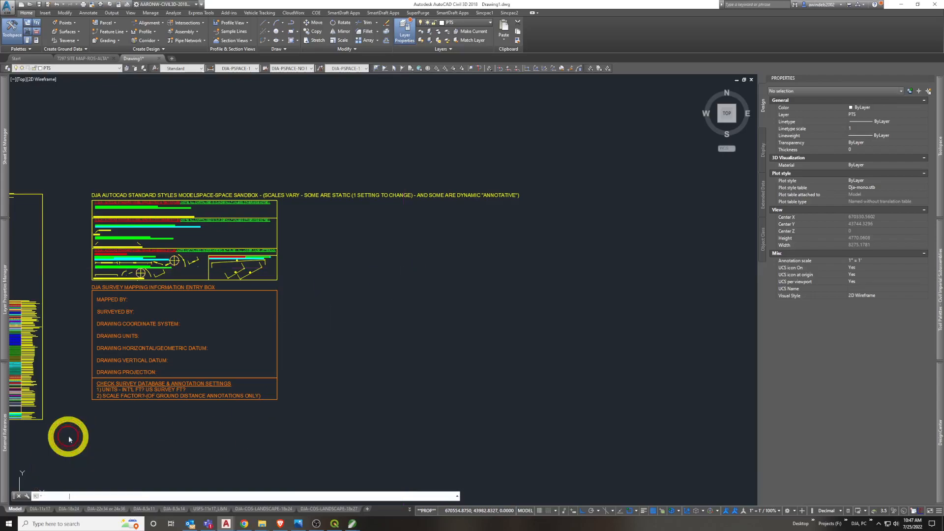
{"action": "left_click_drag", "start_coordinate": [480, 143], "coordinate": [411, 138]}
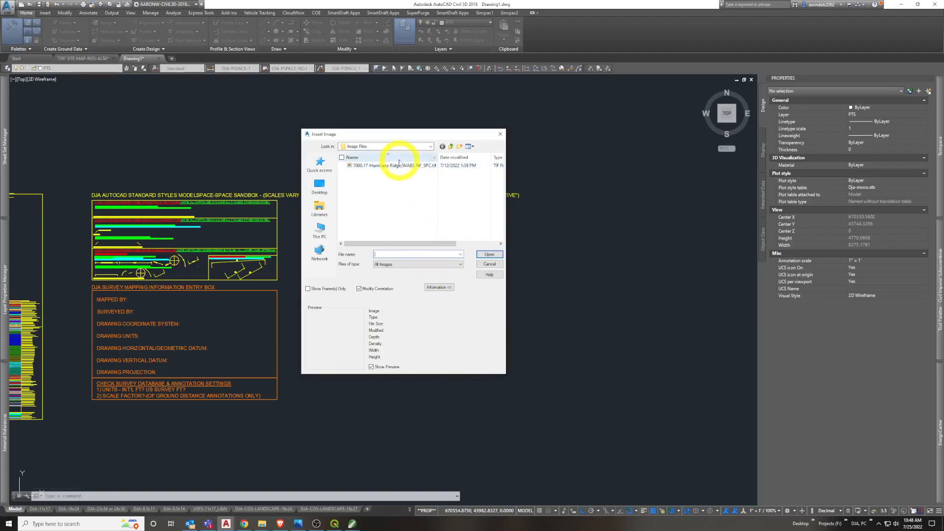
{"action": "left_click", "coordinate": [413, 147]}
{"action": "scroll", "coordinate": [403, 153], "scroll_direction": "up", "scroll_amount": 5}
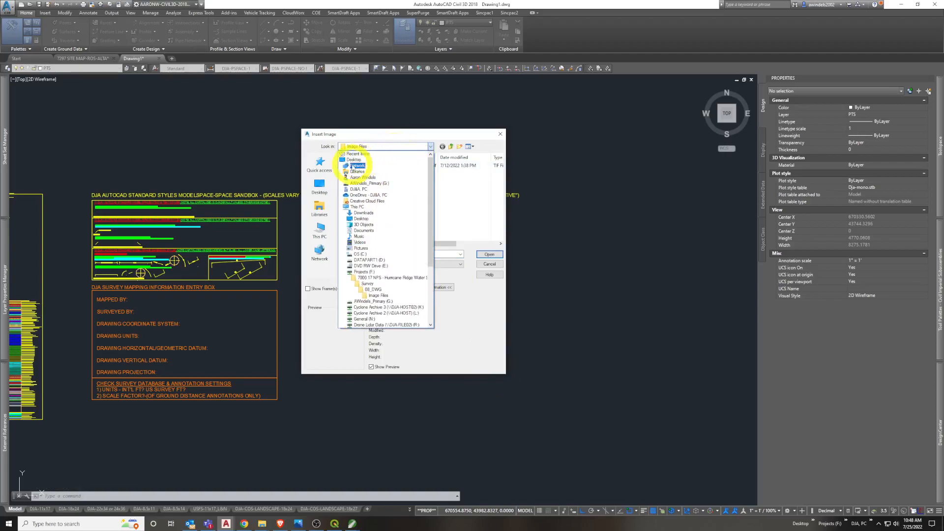
{"action": "left_click", "coordinate": [353, 160]}
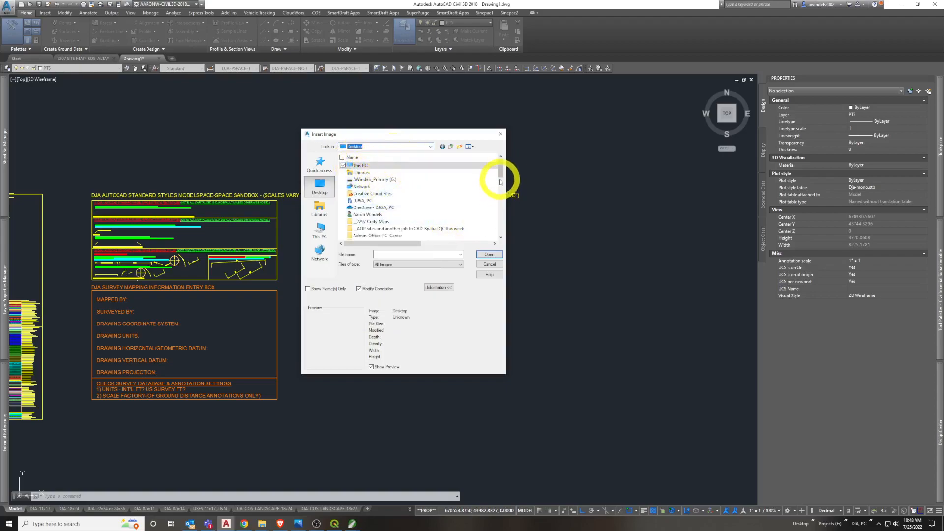
{"action": "left_click_drag", "start_coordinate": [502, 186], "coordinate": [502, 210]}
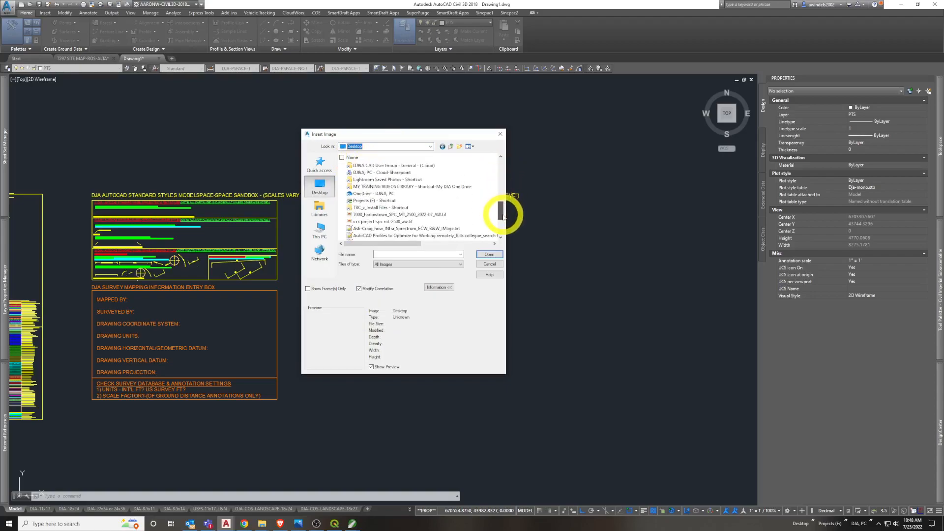
{"action": "left_click", "coordinate": [422, 215]}
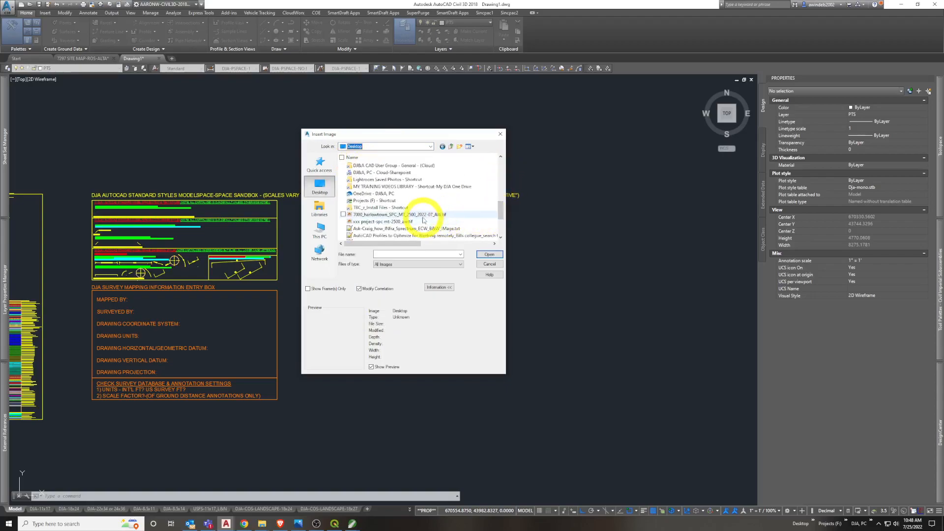
{"action": "left_click", "coordinate": [489, 255]}
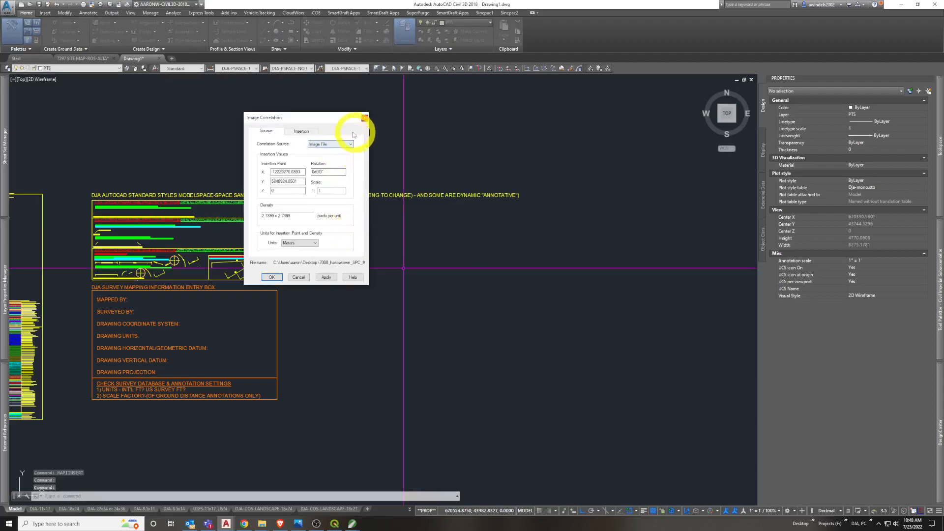
Compare the source and insertion values, scale and units in the image correlation settings, and accept them to place the image
{"action": "left_click_drag", "start_coordinate": [335, 121], "coordinate": [466, 139]}
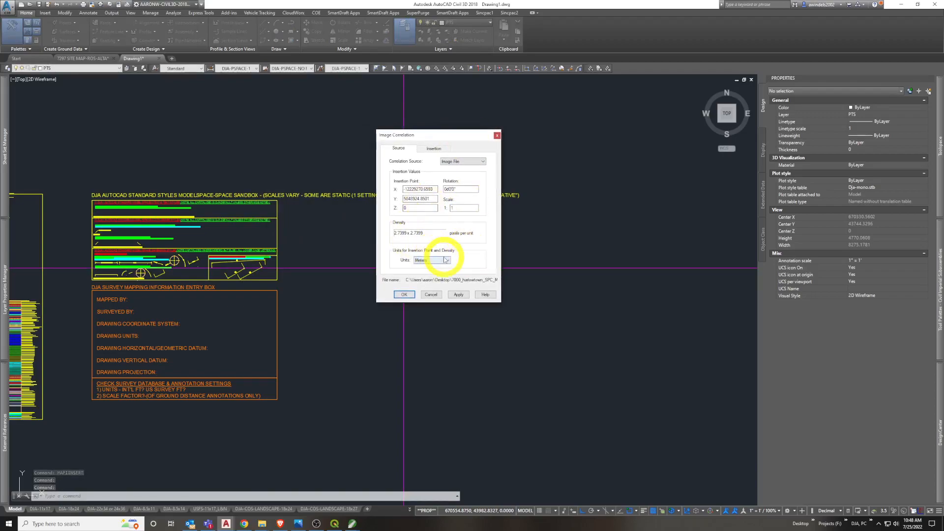
{"action": "left_click", "coordinate": [441, 148]}
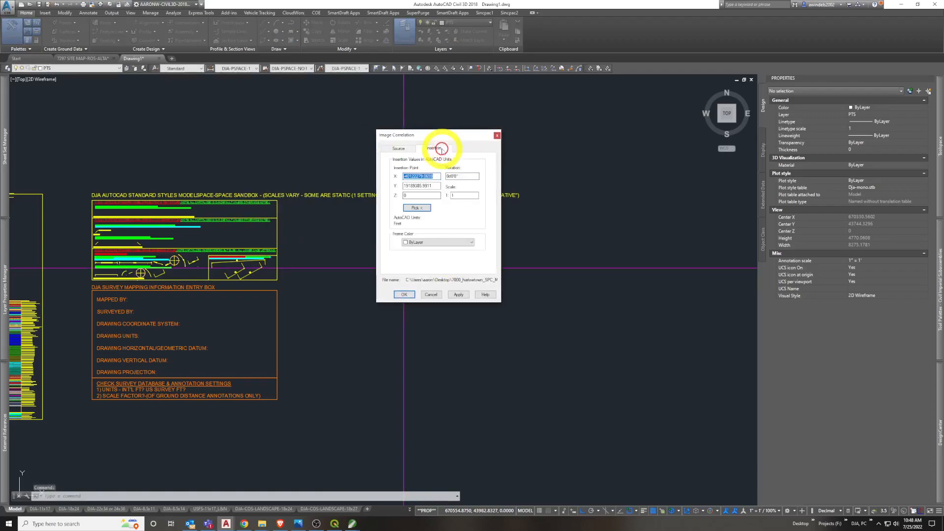
{"action": "left_click", "coordinate": [399, 149]}
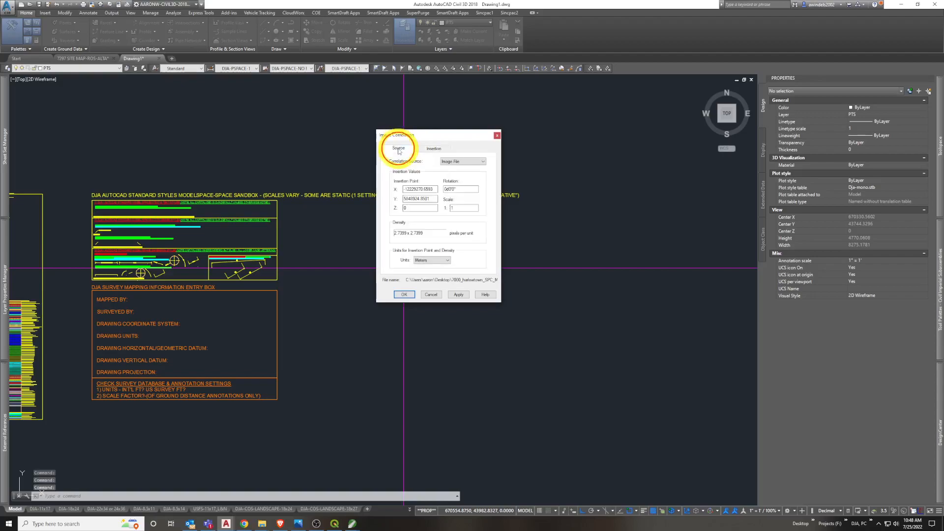
{"action": "left_click", "coordinate": [463, 208]}
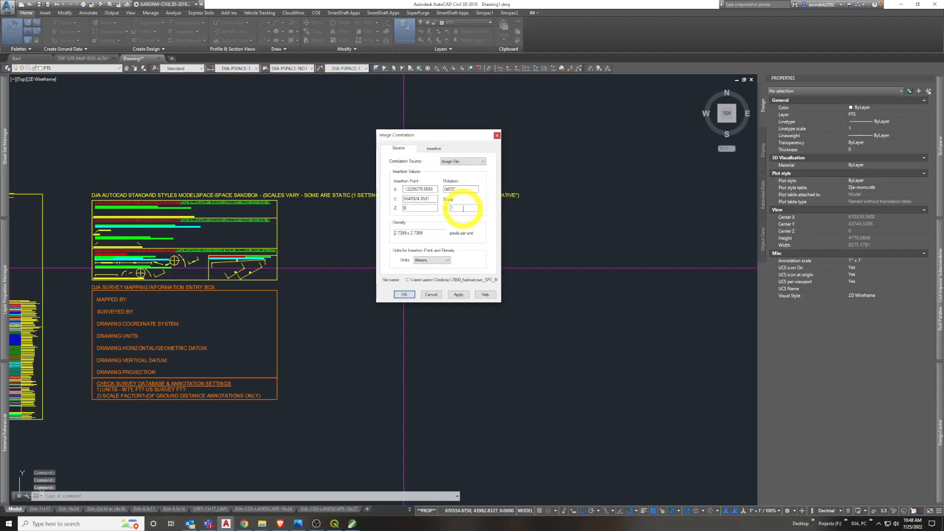
{"action": "left_click", "coordinate": [433, 148]}
{"action": "left_click", "coordinate": [452, 195]}
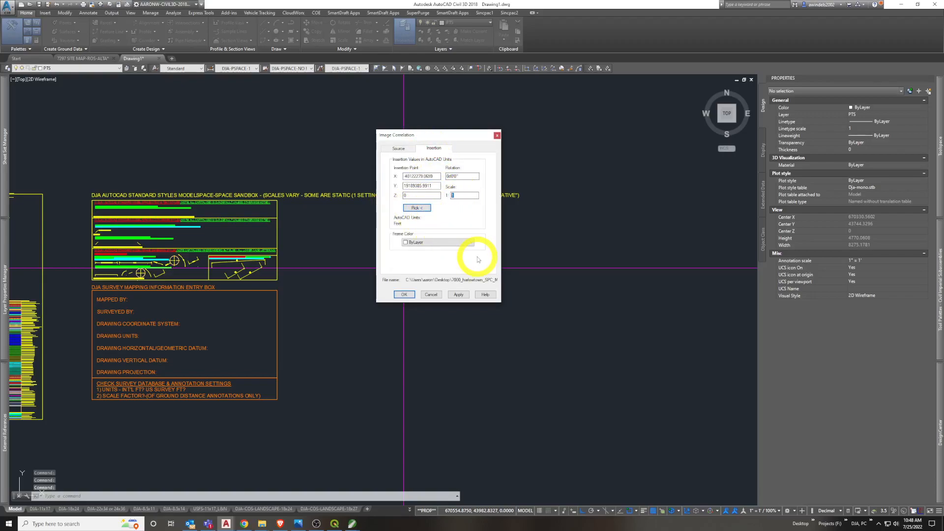
{"action": "left_click", "coordinate": [412, 151]}
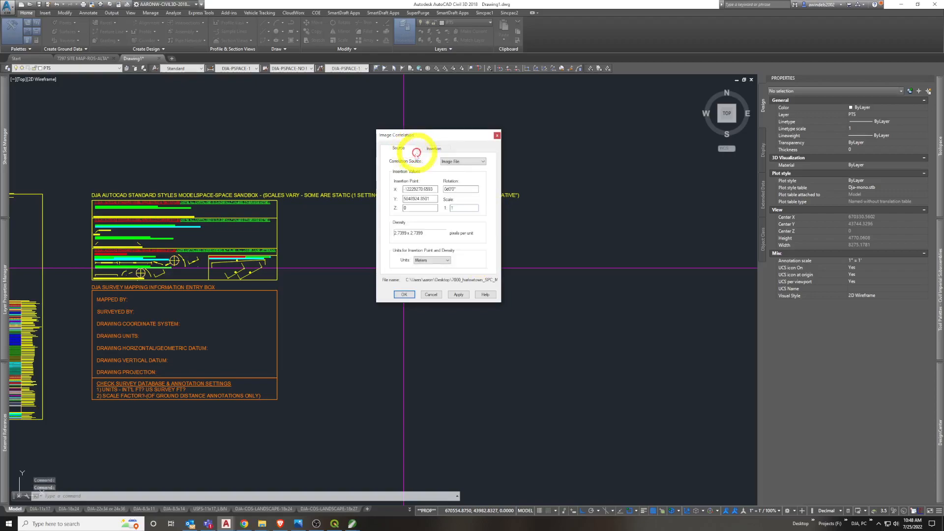
{"action": "left_click", "coordinate": [433, 149]}
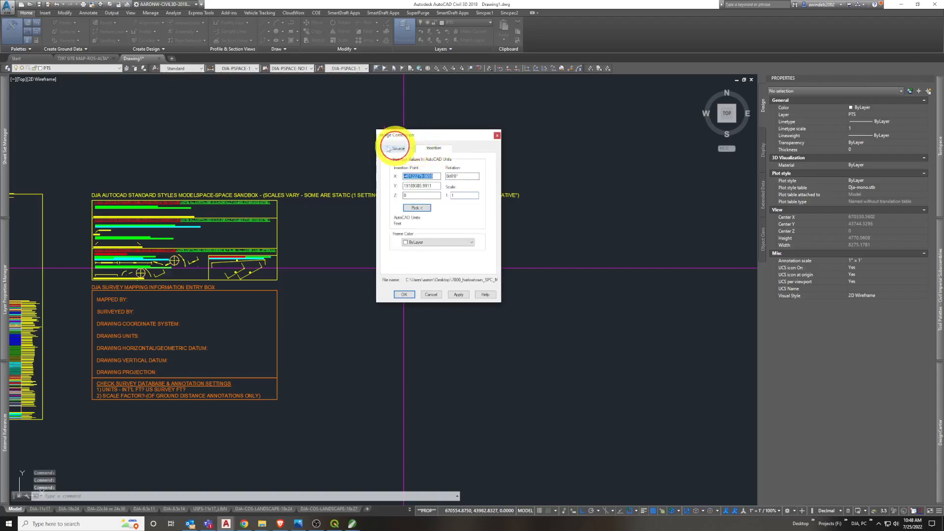
{"action": "left_click", "coordinate": [394, 150]}
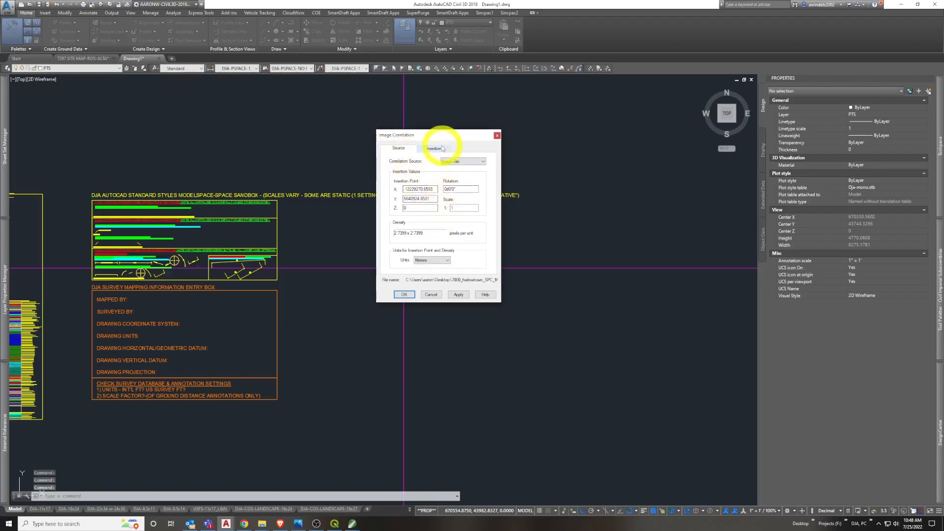
{"action": "mouse_move", "coordinate": [445, 137]}
{"action": "left_mouse_down"}
{"action": "mouse_move", "coordinate": [460, 132]}
{"action": "mouse_move", "coordinate": [440, 133]}
{"action": "left_mouse_up"}
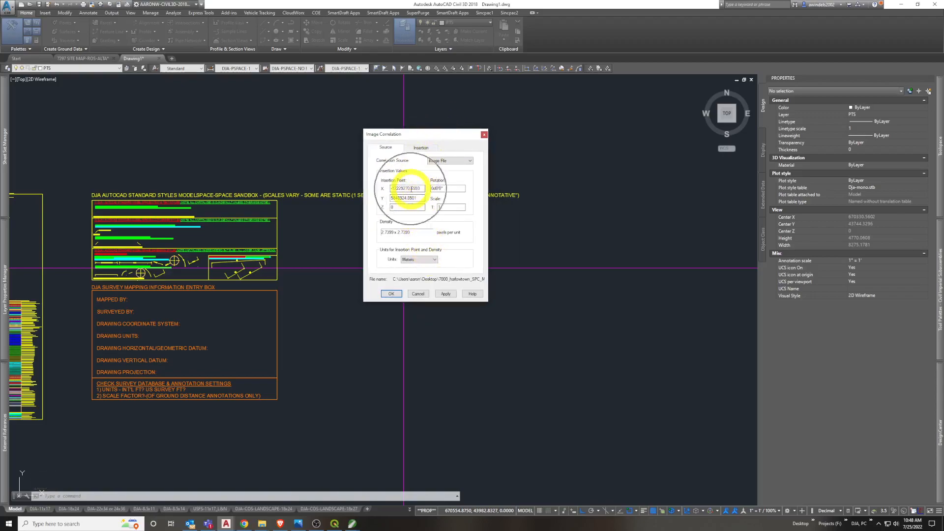
{"action": "left_click", "coordinate": [421, 148]}
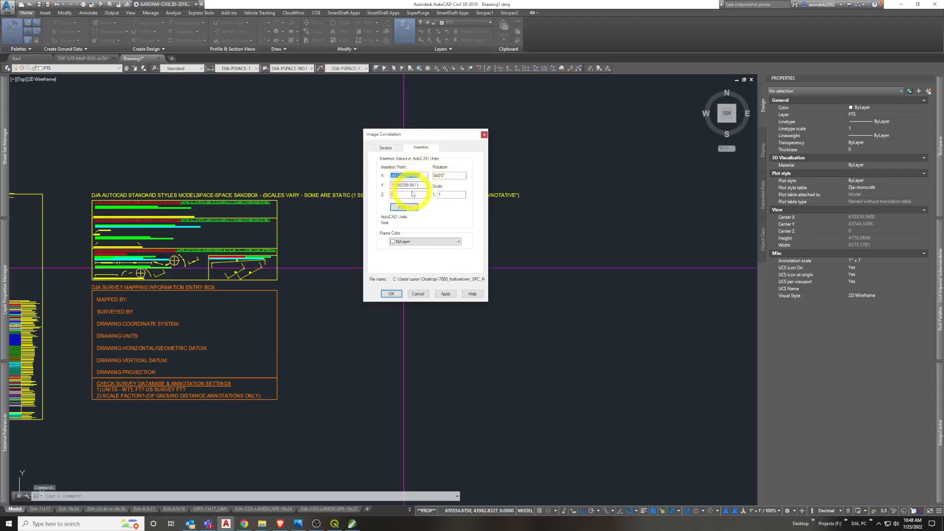
{"action": "left_click", "coordinate": [388, 147]}
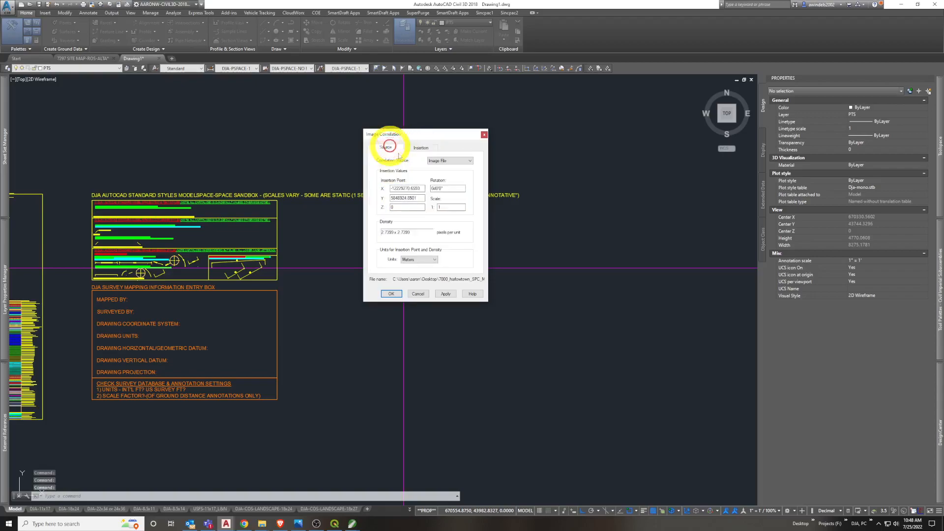
{"action": "left_click", "coordinate": [392, 294]}
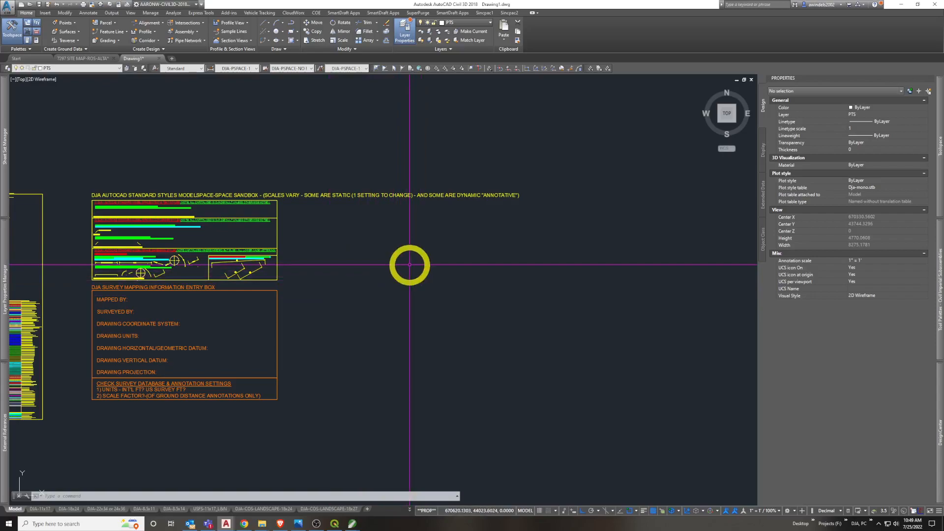
Zoom to the drawing extents and locate the inserted Harlowton image, framing it whole in the view
{"action": "left_click", "coordinate": [131, 13]}
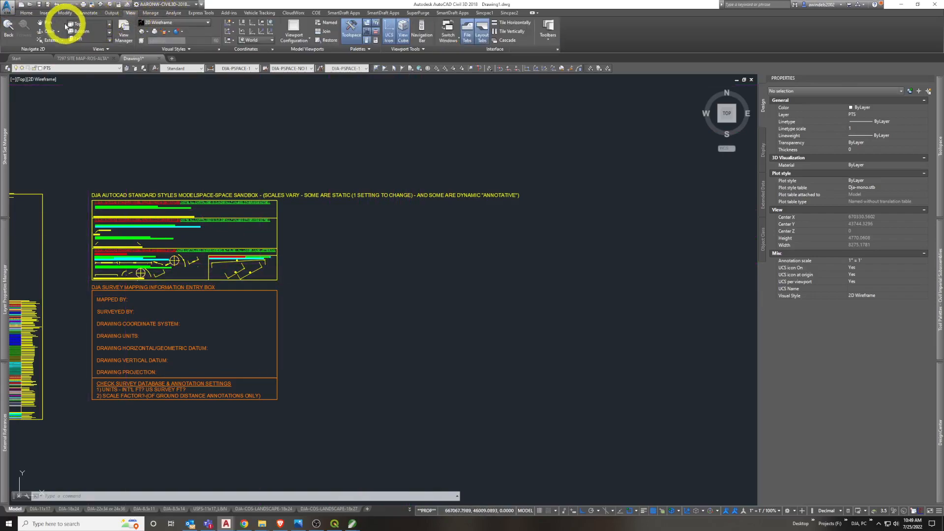
{"action": "left_click", "coordinate": [62, 43]}
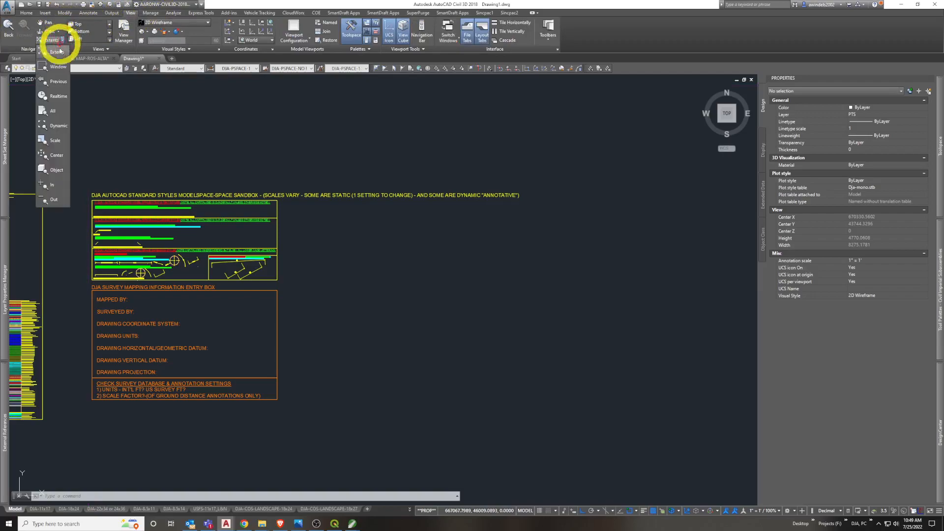
{"action": "left_click", "coordinate": [56, 53]}
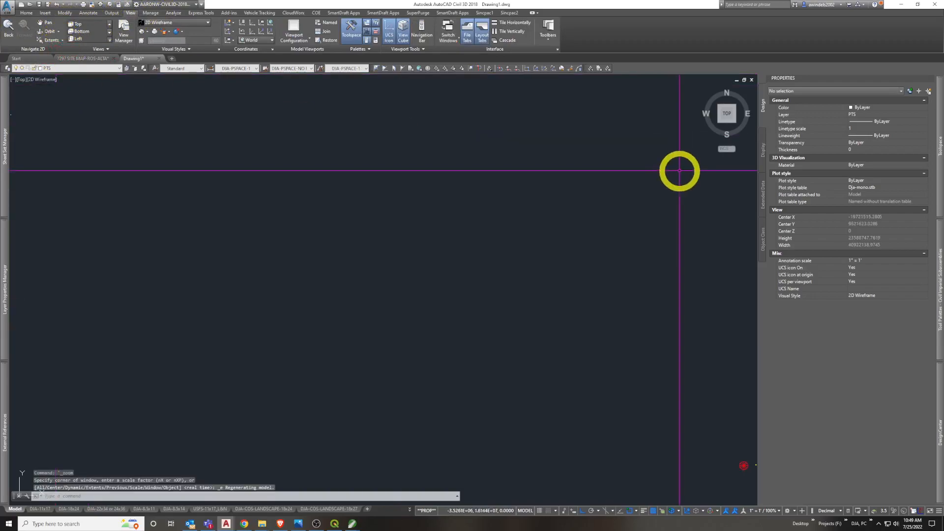
{"action": "left_click_drag", "start_coordinate": [641, 198], "coordinate": [423, 301]}
{"action": "scroll", "coordinate": [528, 372], "scroll_direction": "down", "scroll_amount": 4}
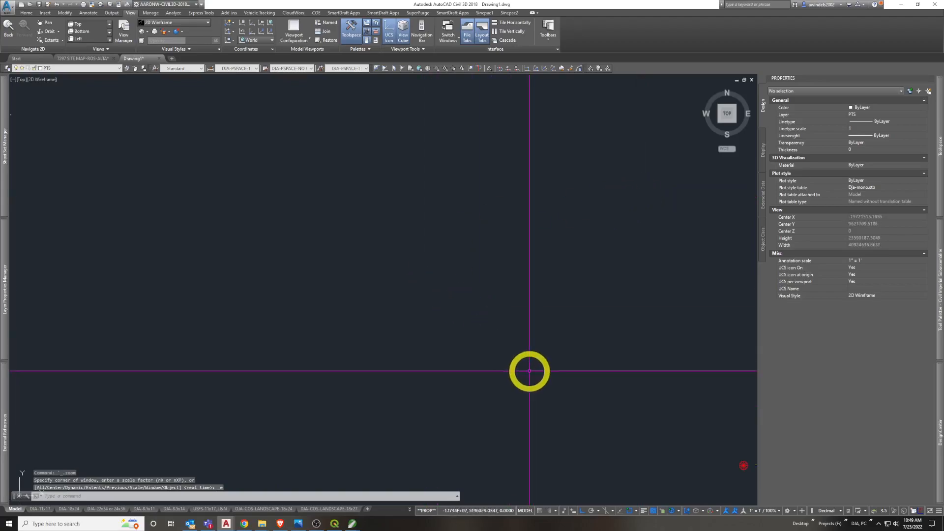
{"action": "scroll", "coordinate": [319, 270], "scroll_direction": "up", "scroll_amount": 10}
{"action": "scroll", "coordinate": [433, 246], "scroll_direction": "up", "scroll_amount": 12}
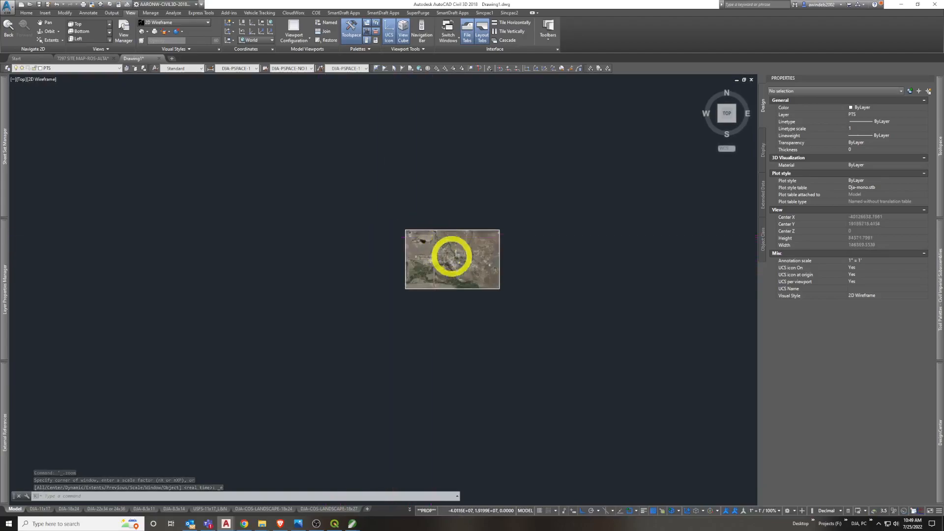
{"action": "scroll", "coordinate": [511, 322], "scroll_direction": "up", "scroll_amount": 1}
{"action": "mouse_move", "coordinate": [525, 280]}
{"action": "left_mouse_down"}
{"action": "mouse_move", "coordinate": [396, 277]}
{"action": "mouse_move", "coordinate": [403, 285]}
{"action": "left_mouse_up"}
{"action": "left_click_drag", "start_coordinate": [403, 284], "coordinate": [428, 281]}
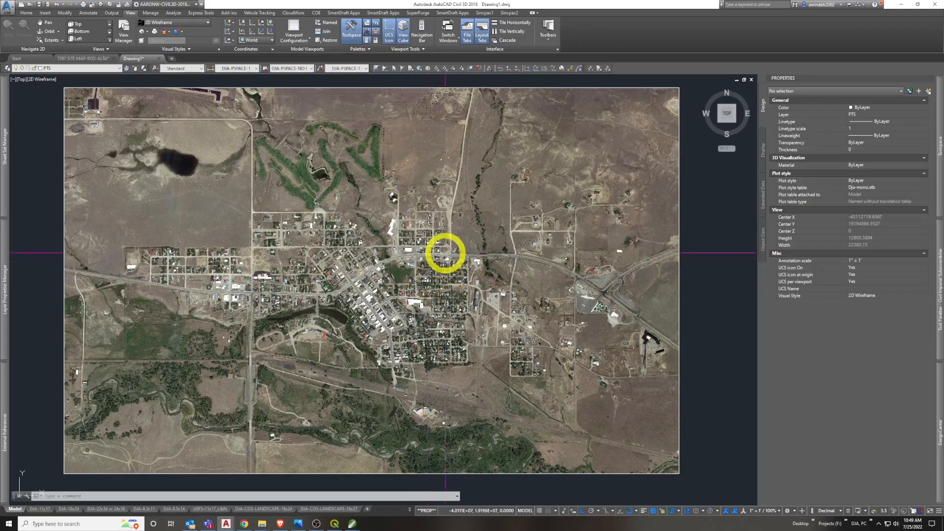
{"action": "left_click_drag", "start_coordinate": [433, 204], "coordinate": [461, 201]}
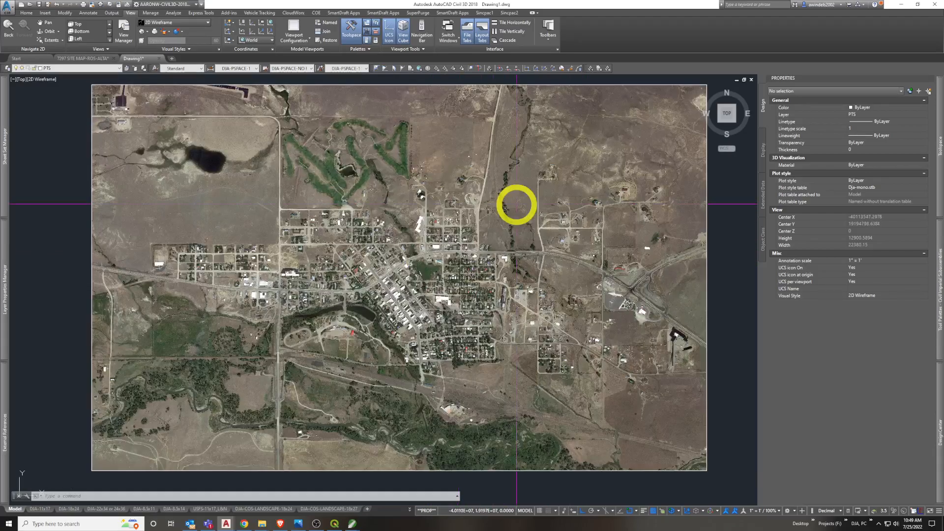
Use DIST to check the highway's width between its white edge lines against the image scale
{"action": "scroll", "coordinate": [489, 252], "scroll_direction": "up", "scroll_amount": 10}
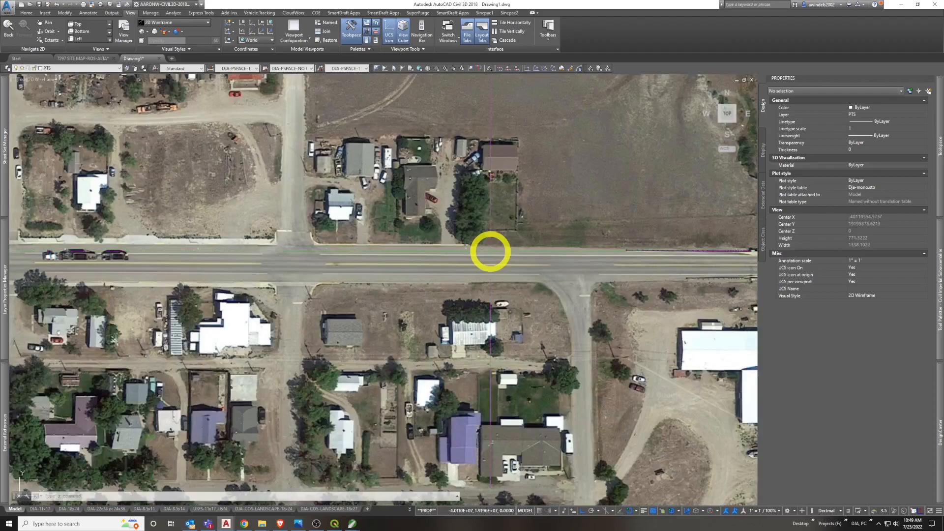
{"action": "type", "text": "DIST"}
{"action": "key", "text": "Return"}
{"action": "scroll", "coordinate": [491, 253], "scroll_direction": "up", "scroll_amount": 5}
{"action": "left_click", "coordinate": [491, 255]}
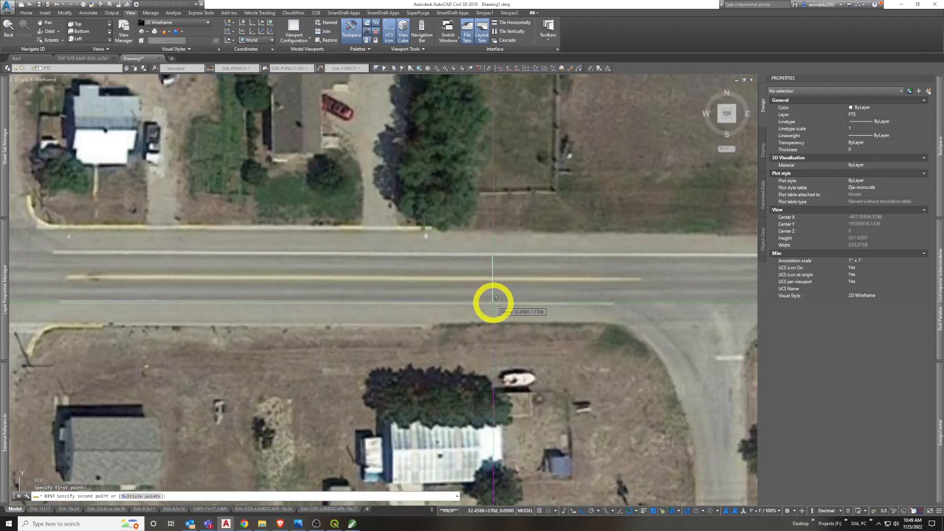
{"action": "key", "text": "Escape"}
Reopen the Drawing Settings, review the units, scale and zone options, and close them without changes
{"action": "scroll", "coordinate": [493, 295], "scroll_direction": "down", "scroll_amount": 12}
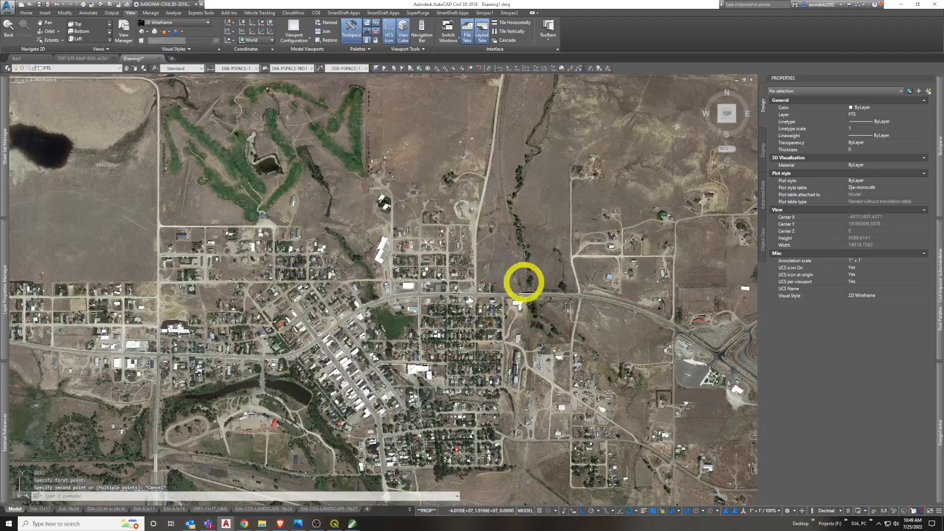
{"action": "scroll", "coordinate": [529, 286], "scroll_direction": "down", "scroll_amount": 3}
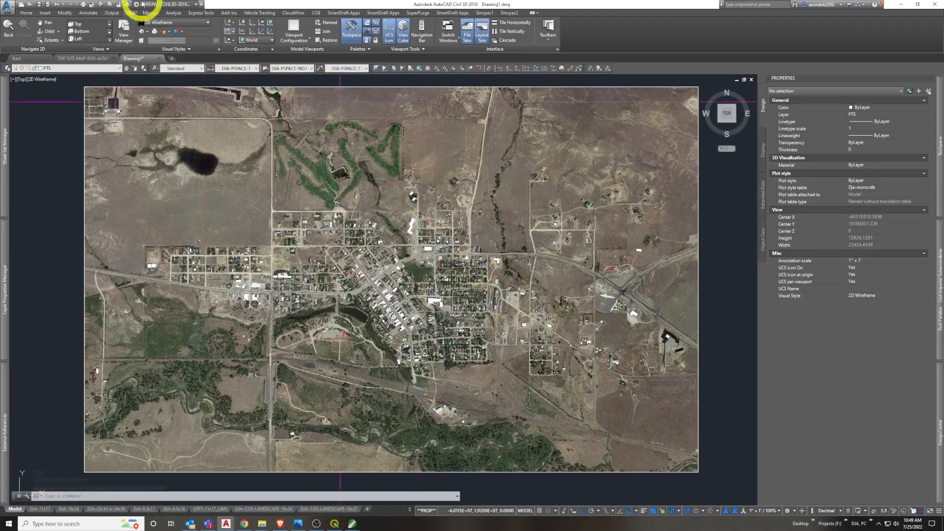
{"action": "key", "text": "Escape"}
{"action": "right_click", "coordinate": [197, 162]}
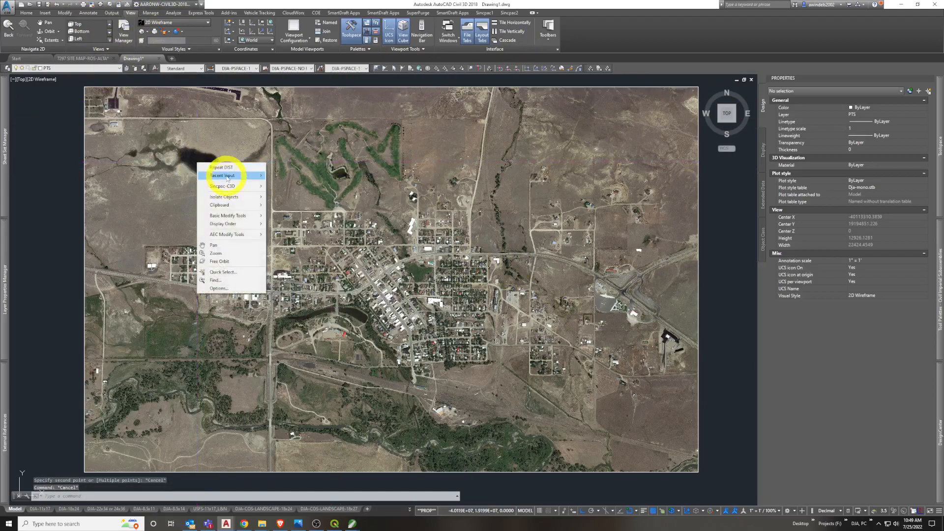
{"action": "mouse_move", "coordinate": [227, 177]}
{"action": "left_click", "coordinate": [320, 208]}
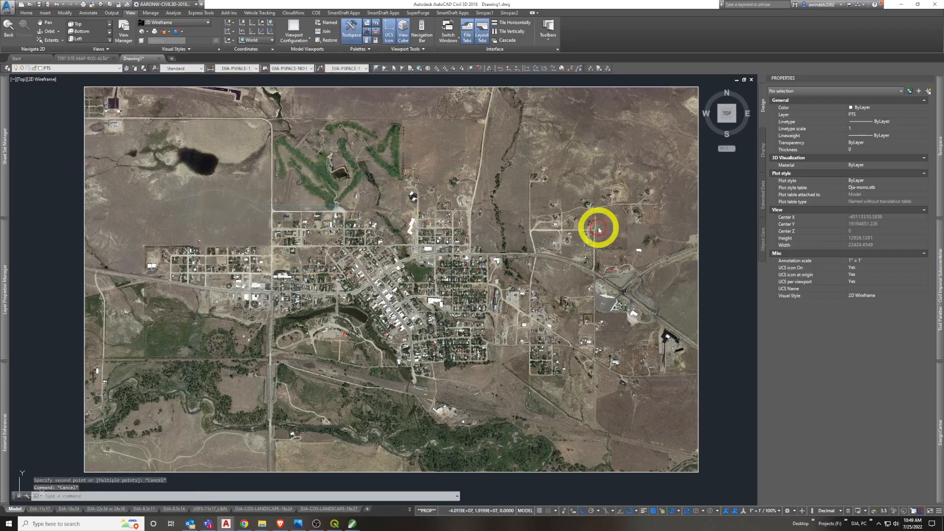
{"action": "left_click", "coordinate": [525, 199]}
{"action": "left_click", "coordinate": [526, 200]}
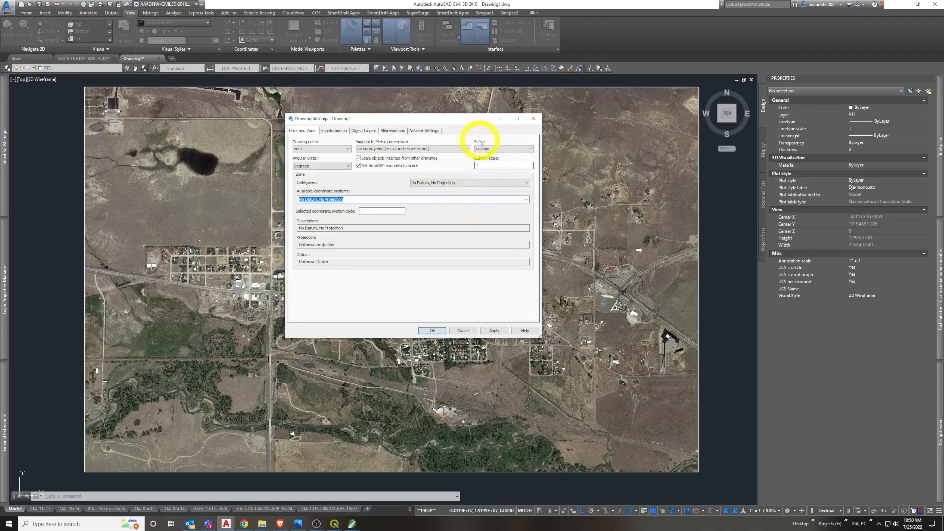
{"action": "left_click", "coordinate": [592, 314]}
{"action": "left_click", "coordinate": [533, 119]}
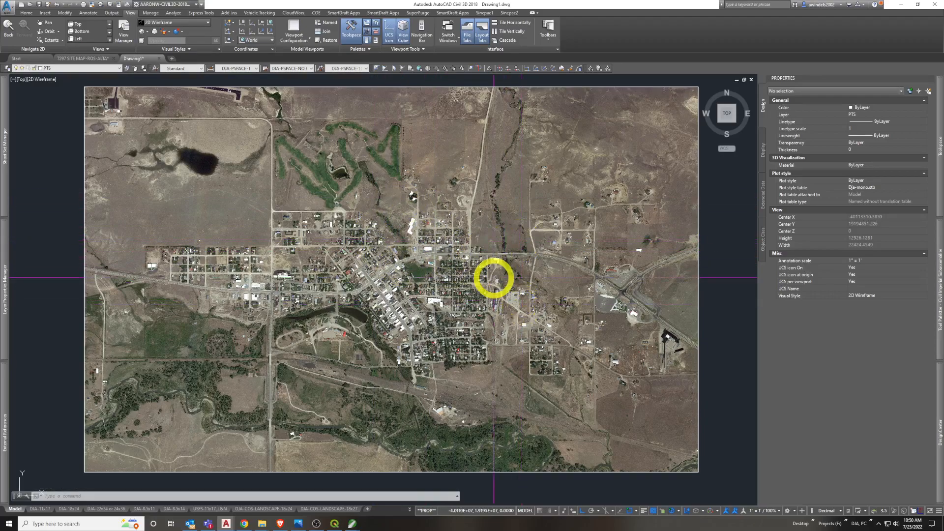
Examine the details of the 7000_harlowtown_SPC_MT_2500_2022-07_AW image in the External References and clear the selection
{"action": "mouse_move", "coordinate": [8, 322]}
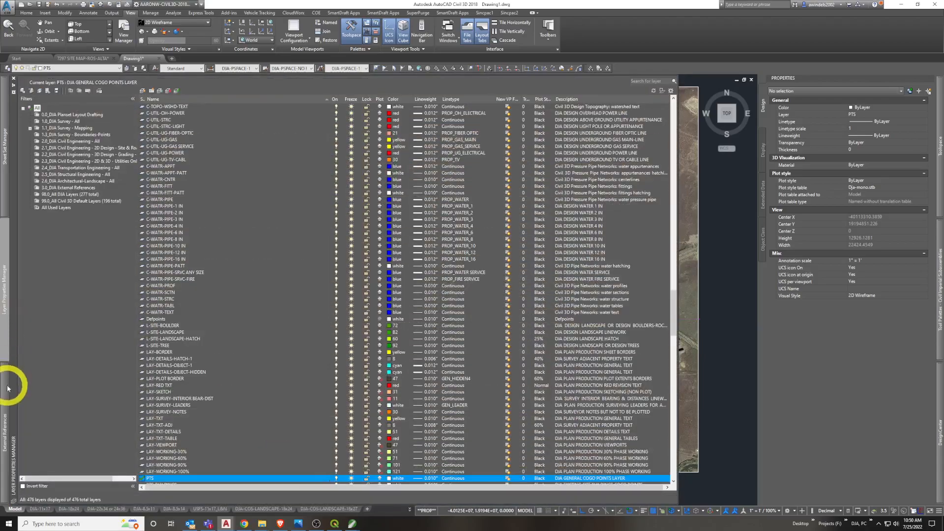
{"action": "mouse_move", "coordinate": [10, 397]}
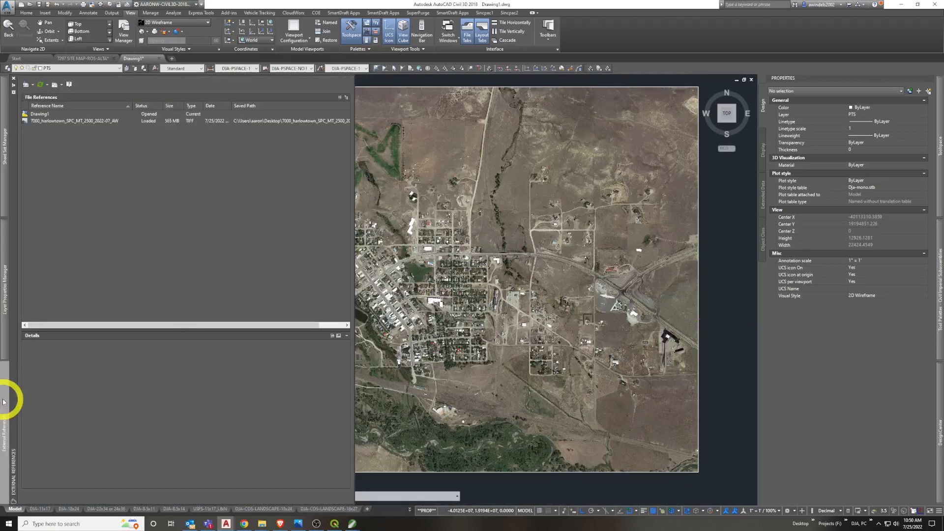
{"action": "left_click", "coordinate": [95, 121]}
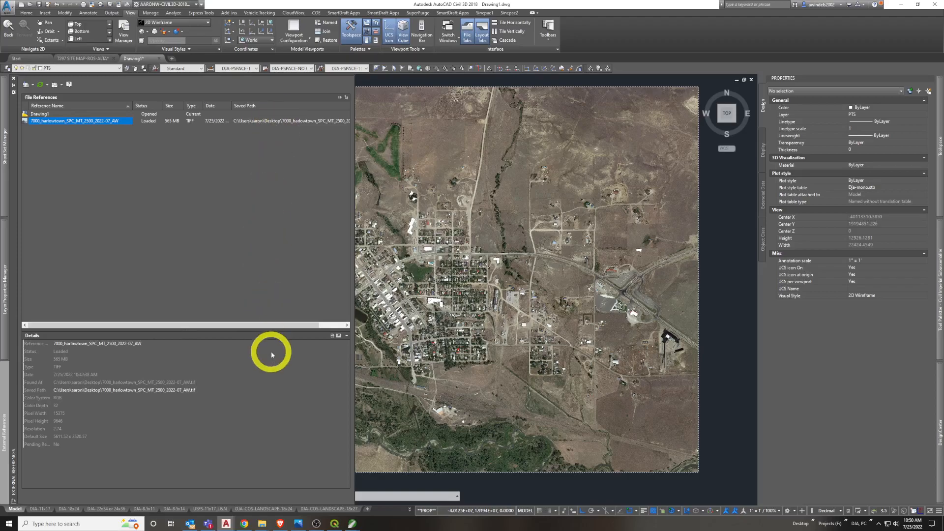
{"action": "left_click", "coordinate": [710, 291]}
{"action": "left_click", "coordinate": [660, 285]}
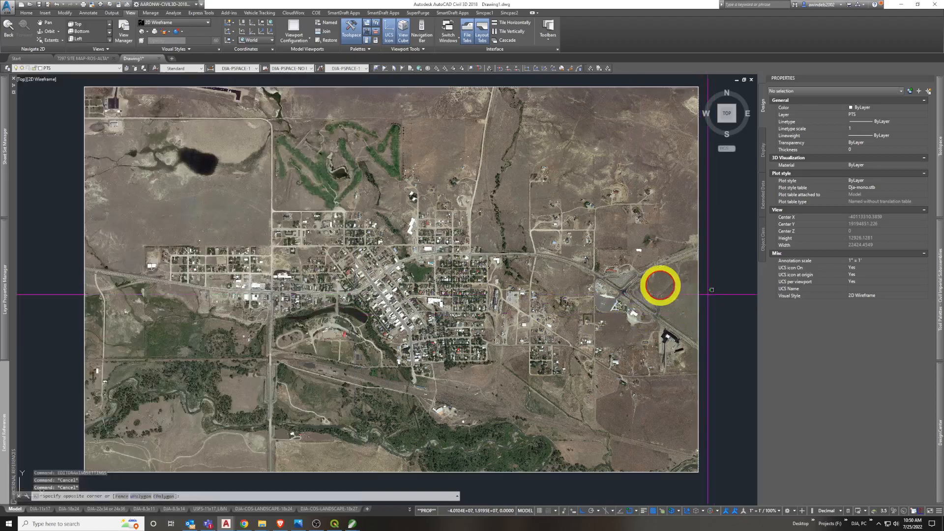
{"action": "key", "text": "Escape"}
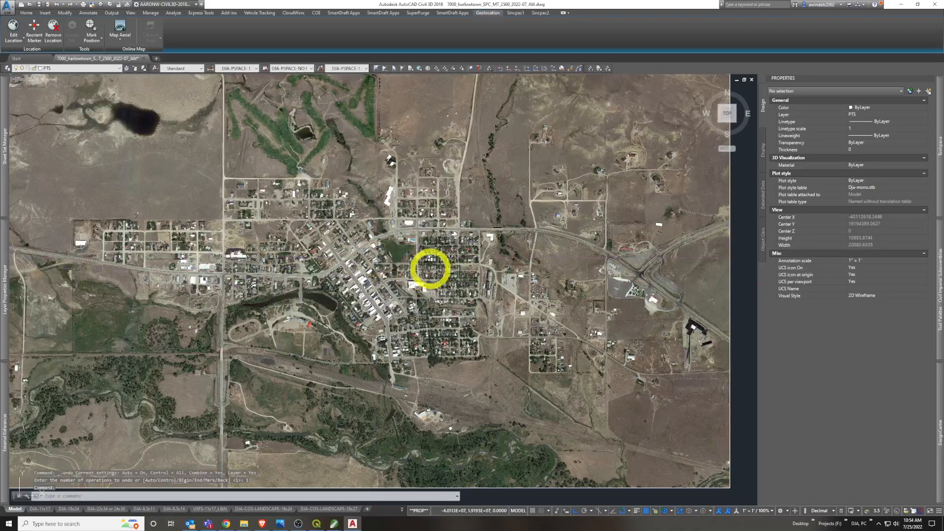
{"action": "key", "text": "ctrl+z"}
{"action": "left_click_drag", "start_coordinate": [444, 268], "coordinate": [468, 265]}
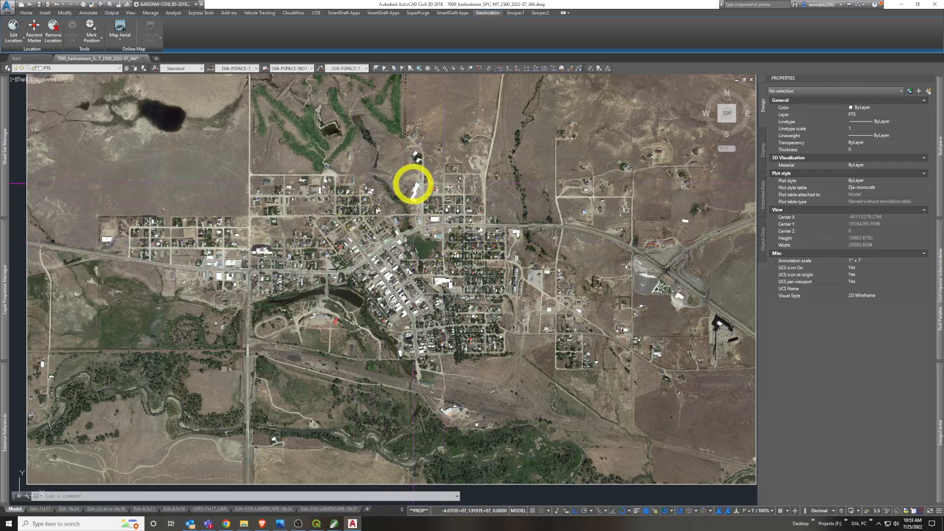
{"action": "scroll", "coordinate": [438, 186], "scroll_direction": "up", "scroll_amount": 5}
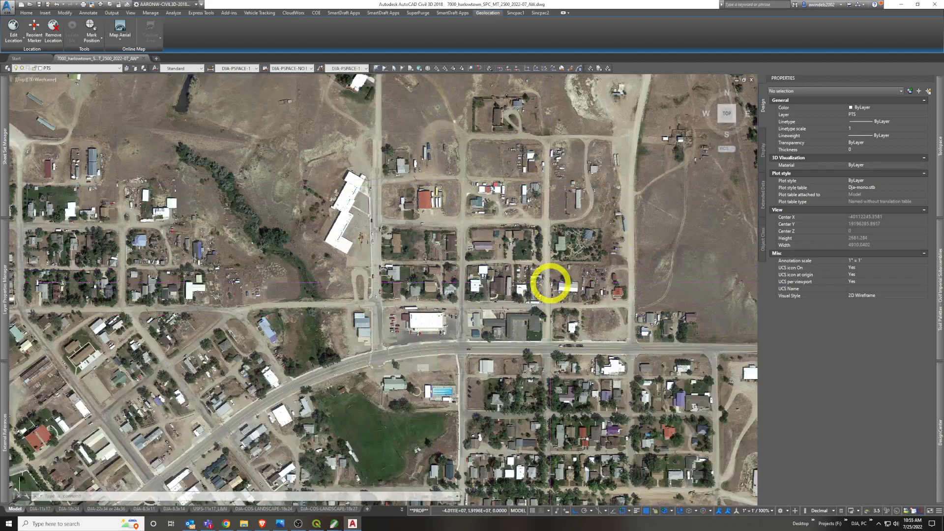
Minimize the drawing program, switch to the DJ&A, PC window in File Explorer, and move it higher with a slightly wider Name column
{"action": "left_click", "coordinate": [902, 4]}
{"action": "mouse_move", "coordinate": [243, 523]}
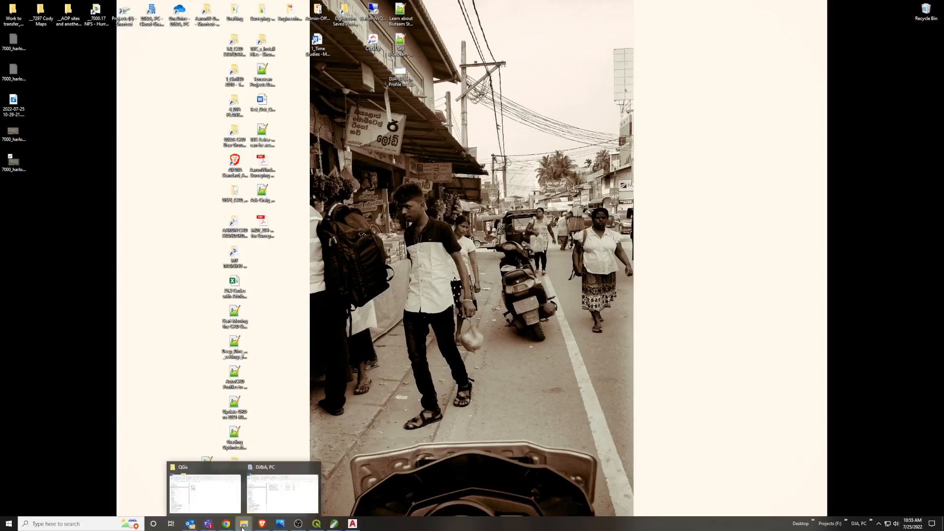
{"action": "left_click", "coordinate": [281, 488]}
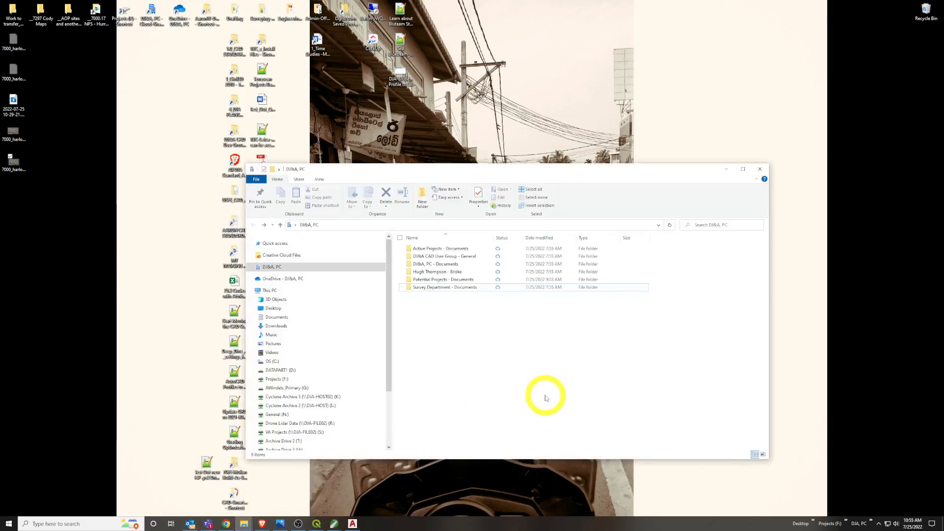
{"action": "left_click_drag", "start_coordinate": [439, 172], "coordinate": [435, 118]}
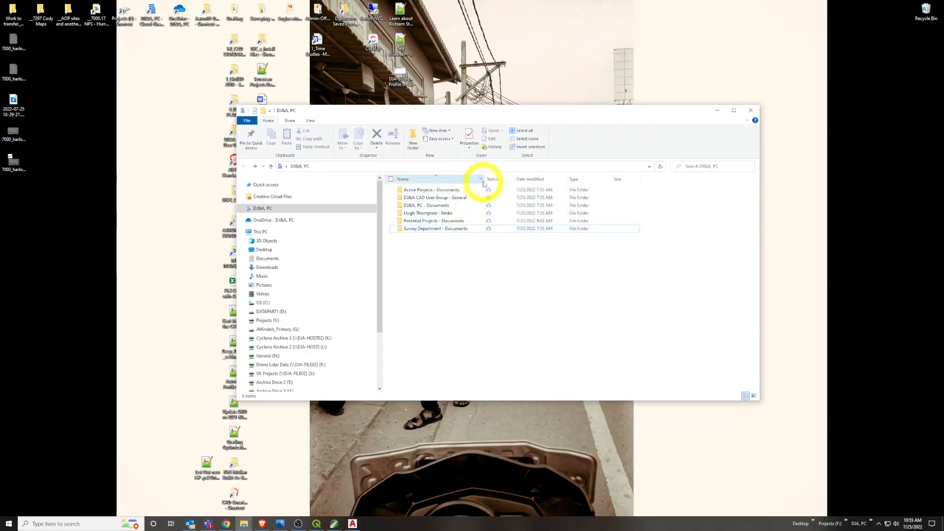
{"action": "left_click_drag", "start_coordinate": [485, 179], "coordinate": [492, 178]}
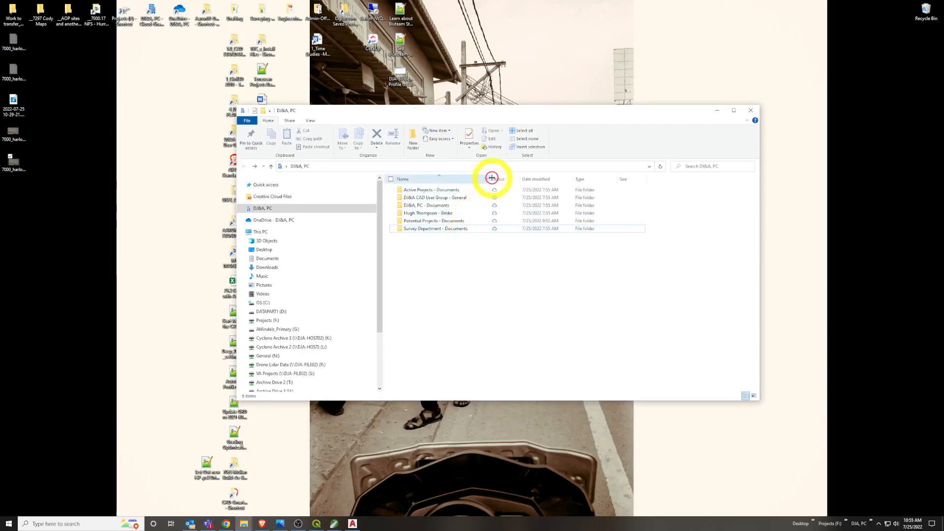
Open the Office Software folder inside Survey Department - Documents > Training
{"action": "left_click", "coordinate": [472, 231]}
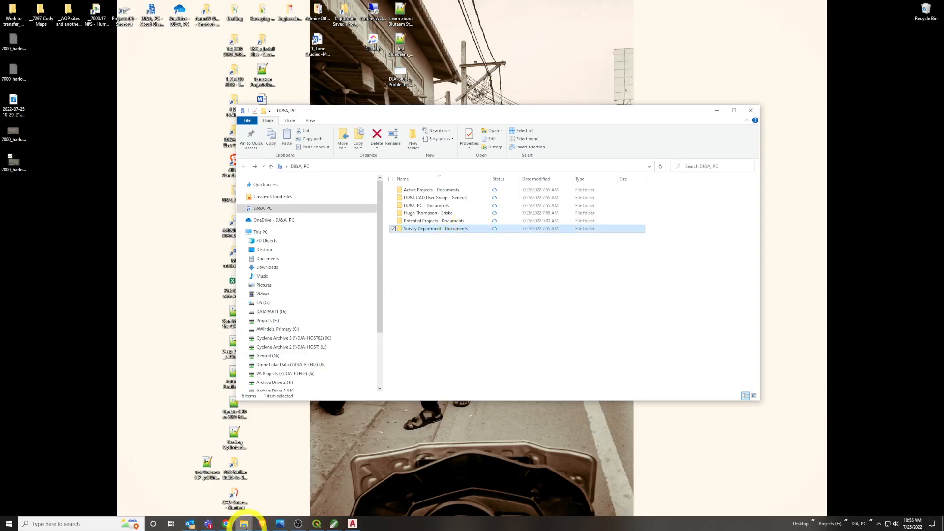
{"action": "left_click", "coordinate": [211, 523]}
{"action": "left_click", "coordinate": [211, 524]}
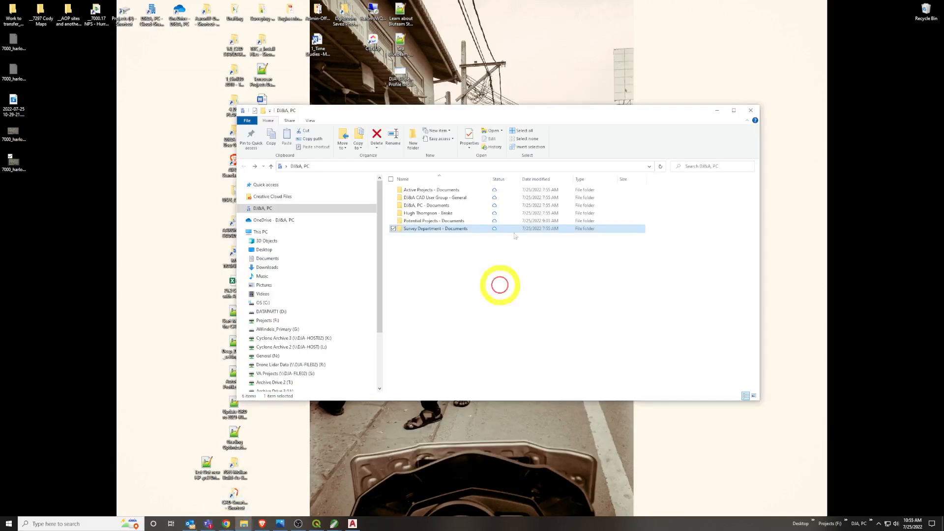
{"action": "double_click", "coordinate": [458, 230]}
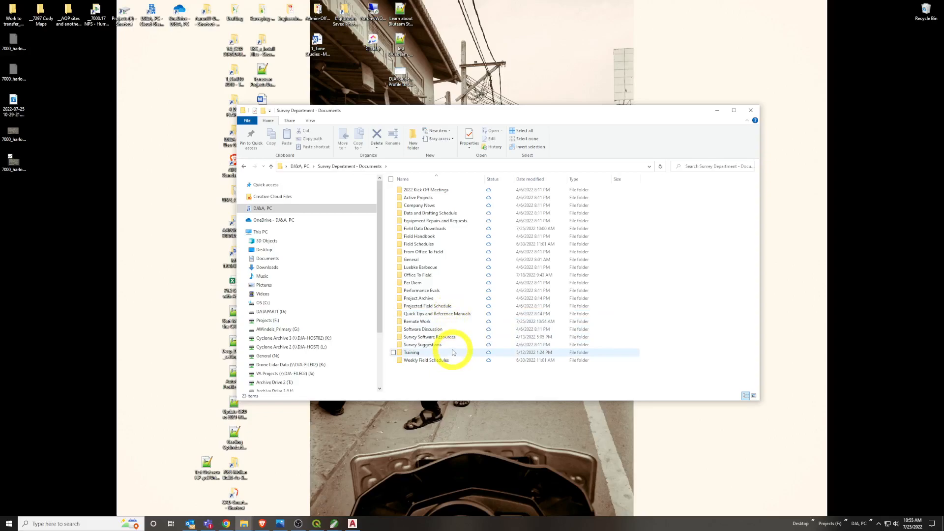
{"action": "mouse_move", "coordinate": [452, 352]}
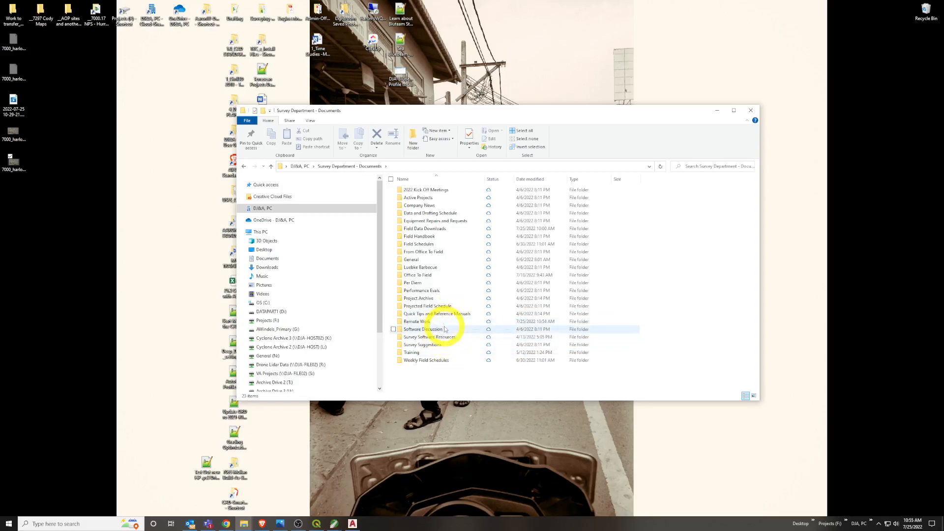
{"action": "double_click", "coordinate": [422, 352]}
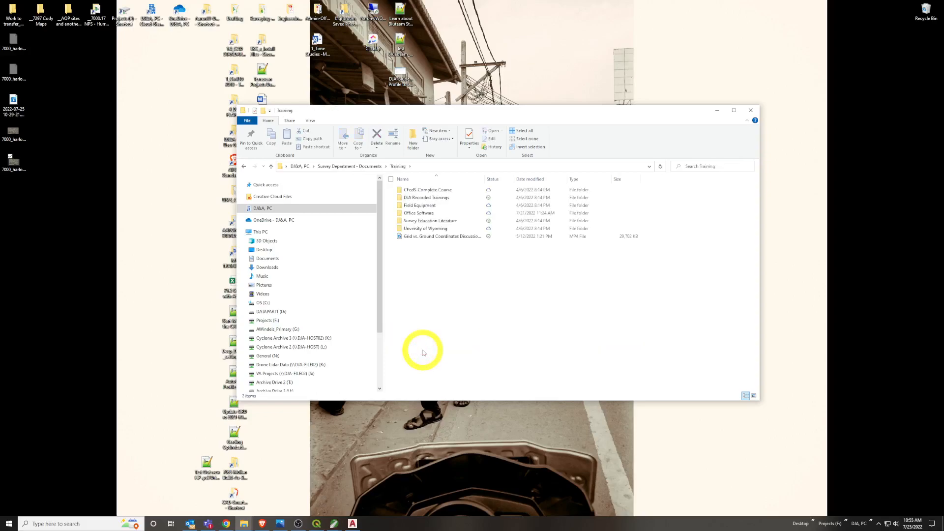
{"action": "double_click", "coordinate": [457, 215]}
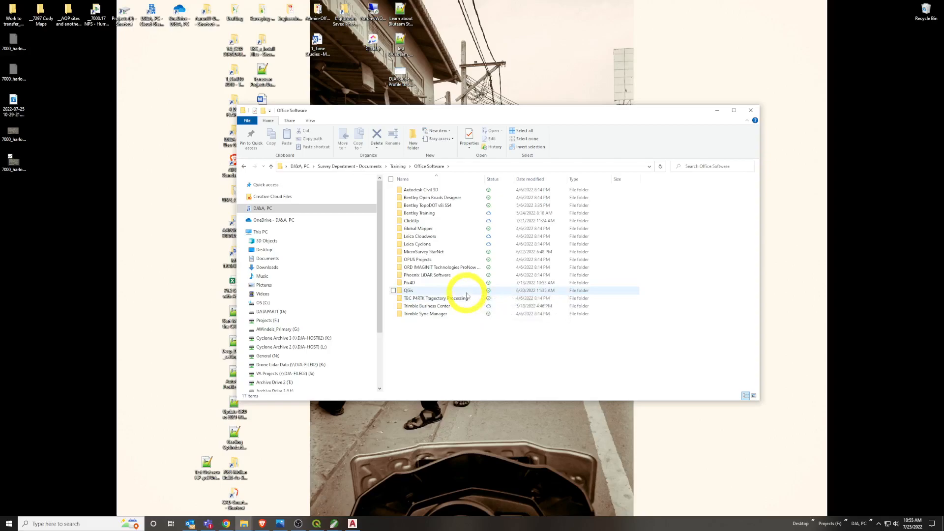
Open the QGis folder and view the QGis_Installing_QuickMapServices_PlugIn.jpg image
{"action": "left_click", "coordinate": [467, 293]}
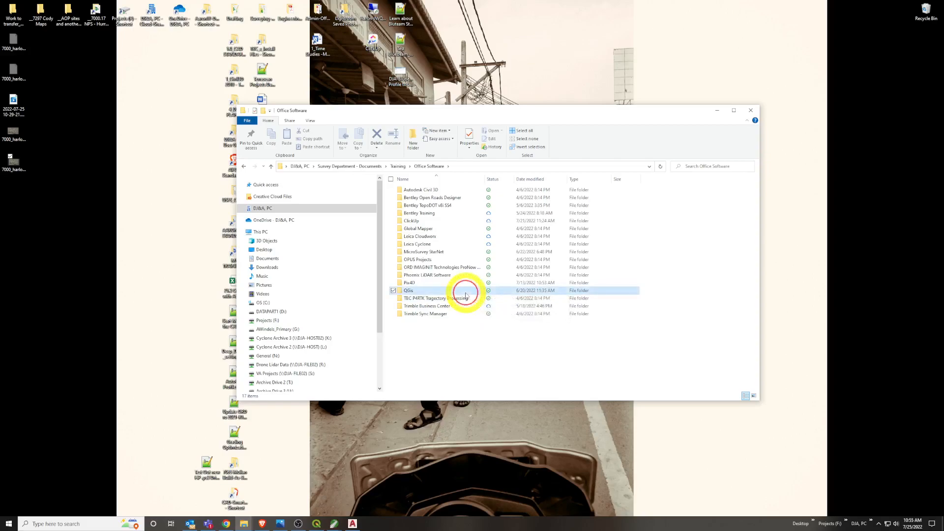
{"action": "double_click", "coordinate": [442, 293]}
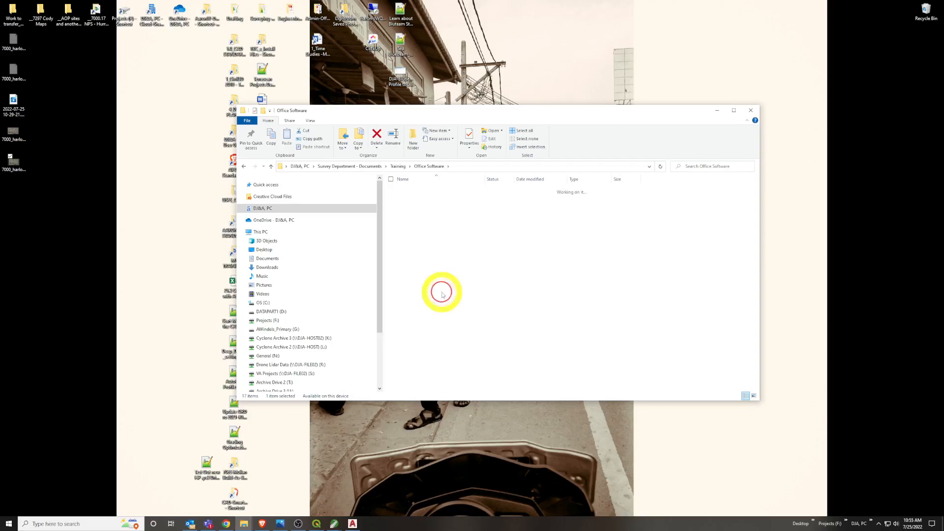
{"action": "left_click", "coordinate": [417, 189]}
{"action": "double_click", "coordinate": [417, 189]}
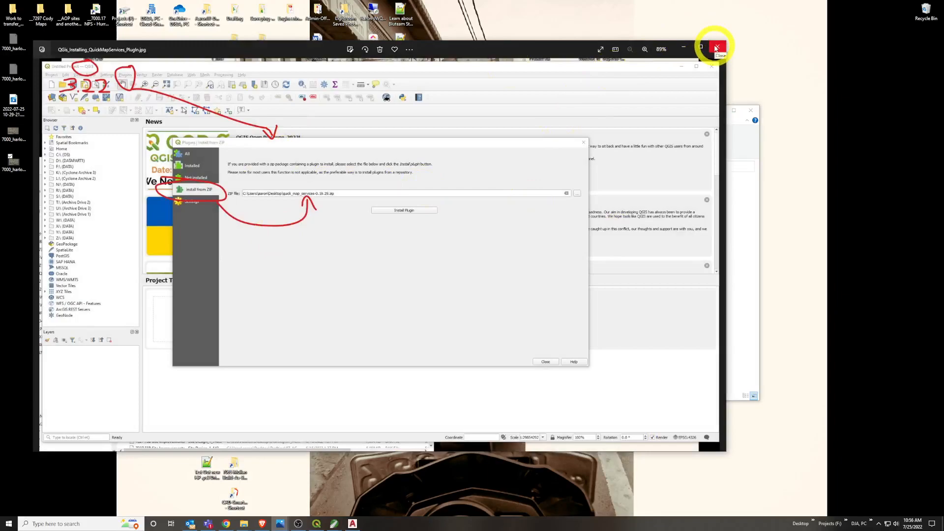
Close the plugin installation image, return to the Office Software folder, and briefly show its full path
{"action": "left_click", "coordinate": [716, 47]}
{"action": "left_click", "coordinate": [563, 244]}
{"action": "key", "text": "alt+Left"}
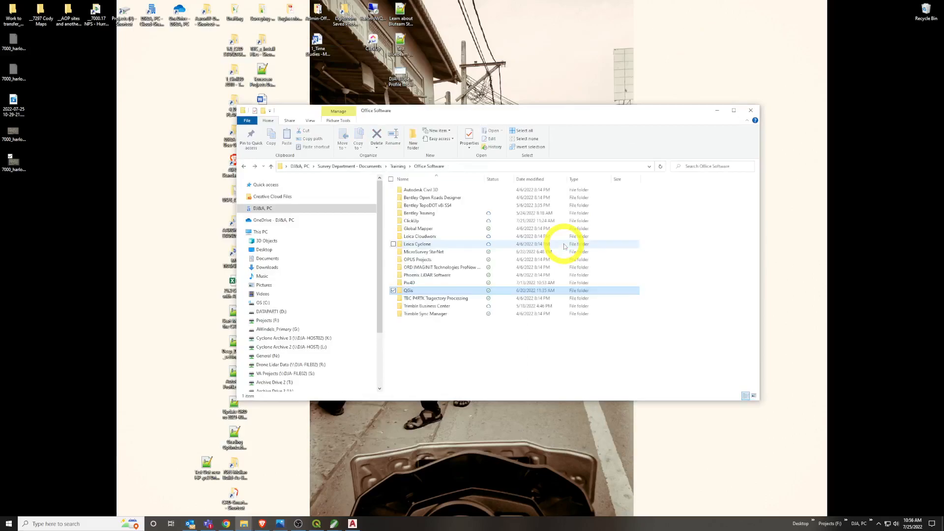
{"action": "left_click", "coordinate": [467, 167]}
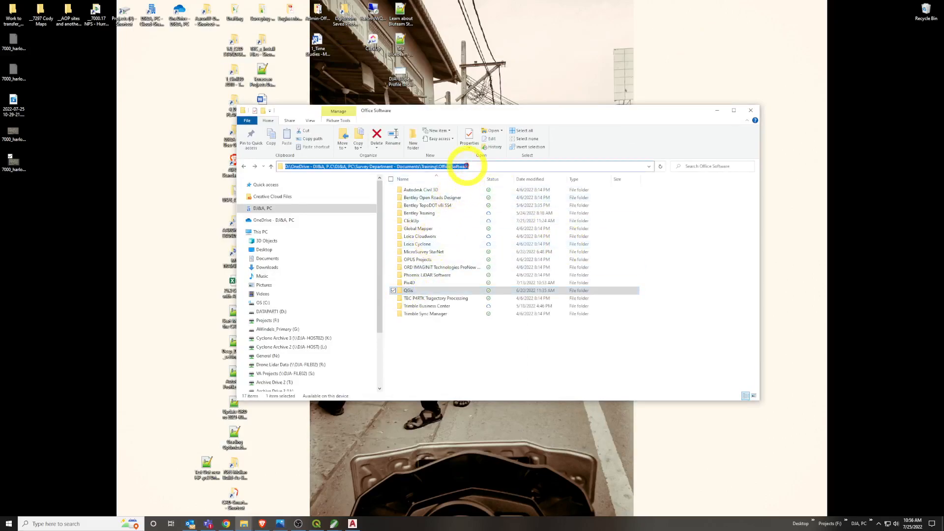
{"action": "left_click", "coordinate": [473, 346]}
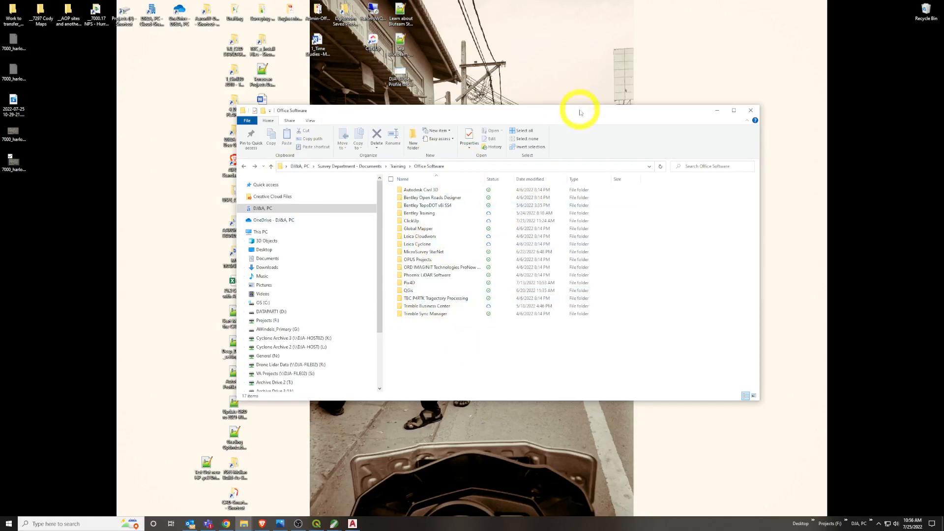
Go back up to the Survey Department - Documents folder and briefly show its full path
{"action": "key", "text": "alt+Up"}
{"action": "key", "text": "alt+Up"}
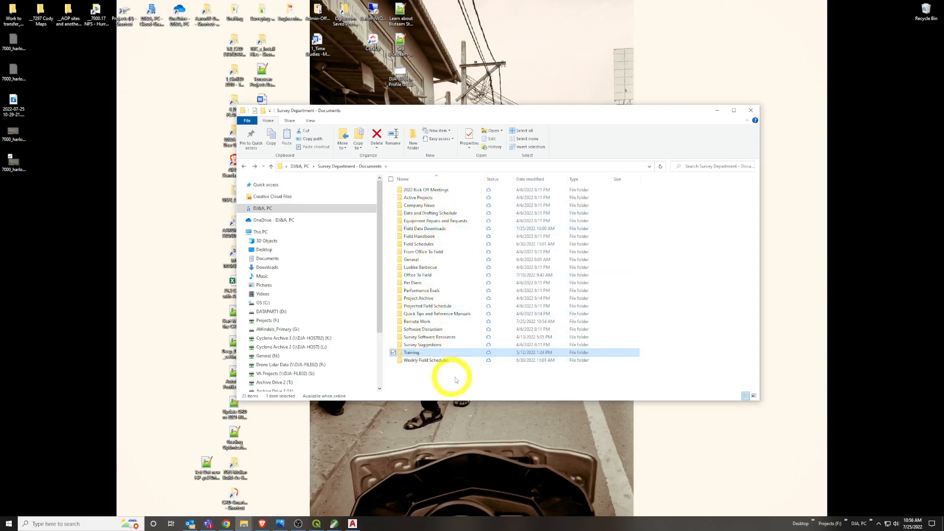
{"action": "left_click", "coordinate": [416, 166]}
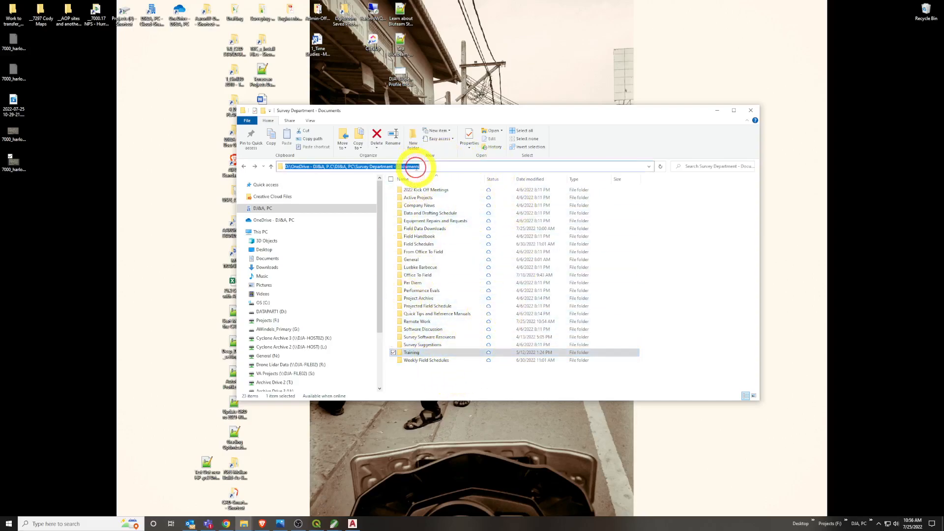
{"action": "left_click", "coordinate": [697, 301]}
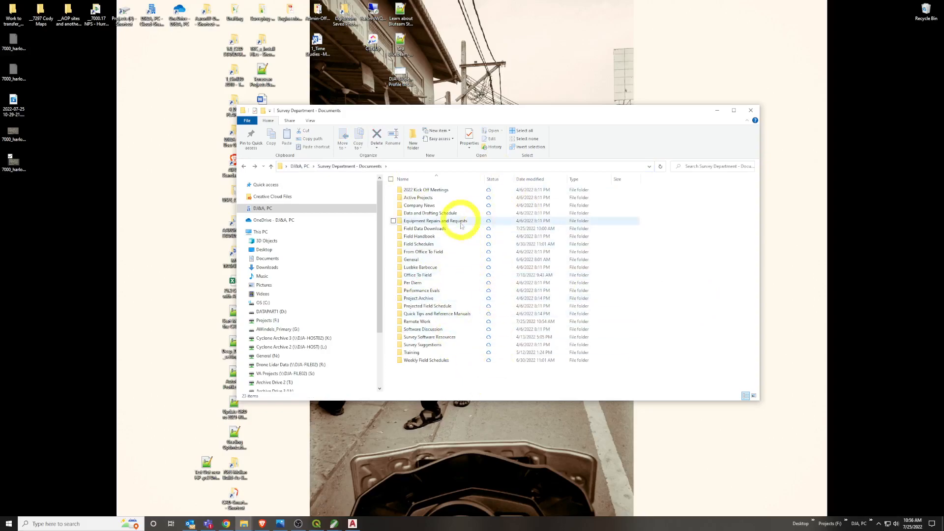
{"action": "mouse_move", "coordinate": [454, 266]}
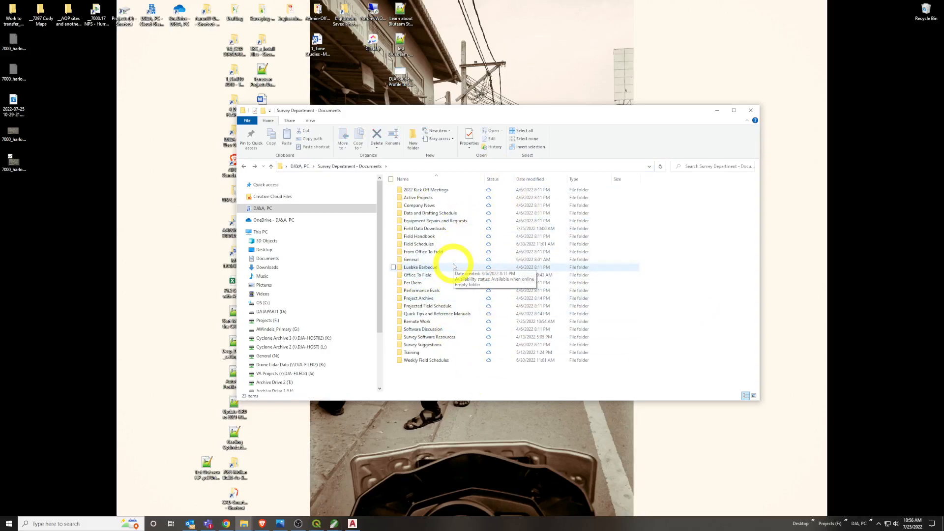